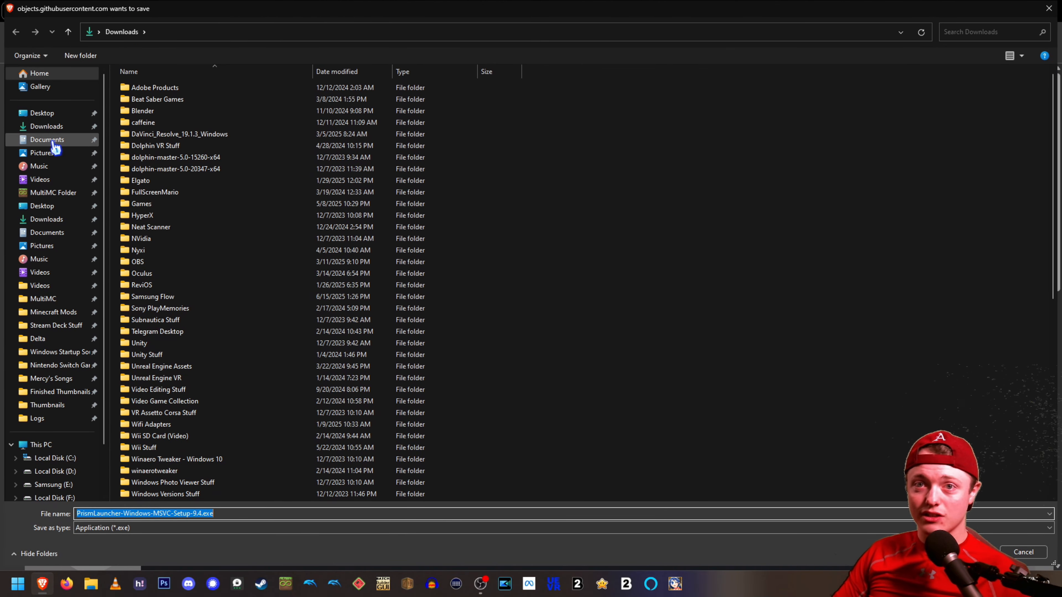
Save PrismLauncher-Windows-MSVC-Setup-9.4.exe to the Downloads folder and run the downloaded installer.
left_click(46, 127)
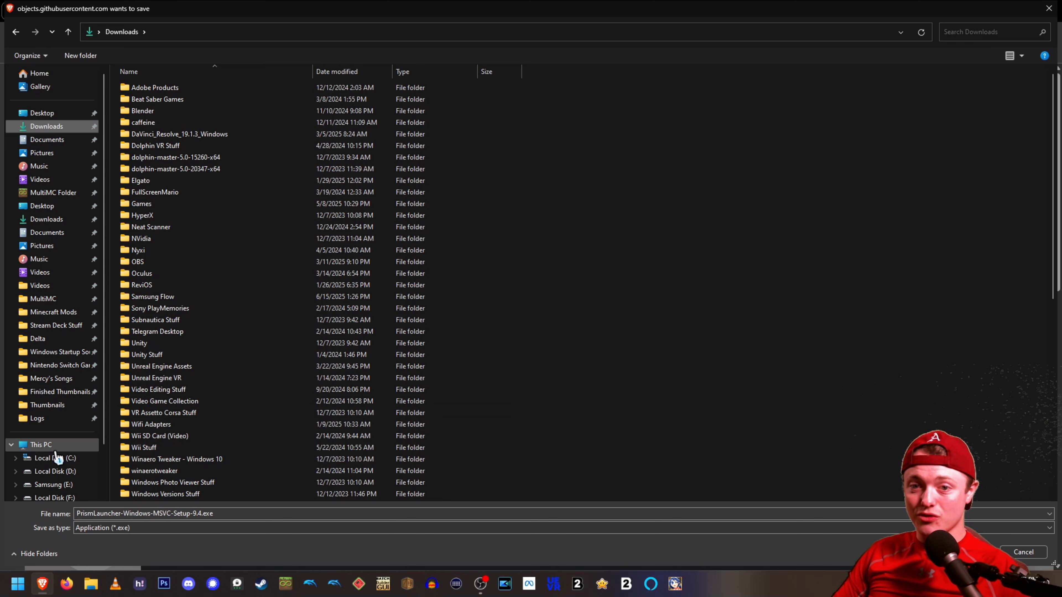
left_click(972, 552)
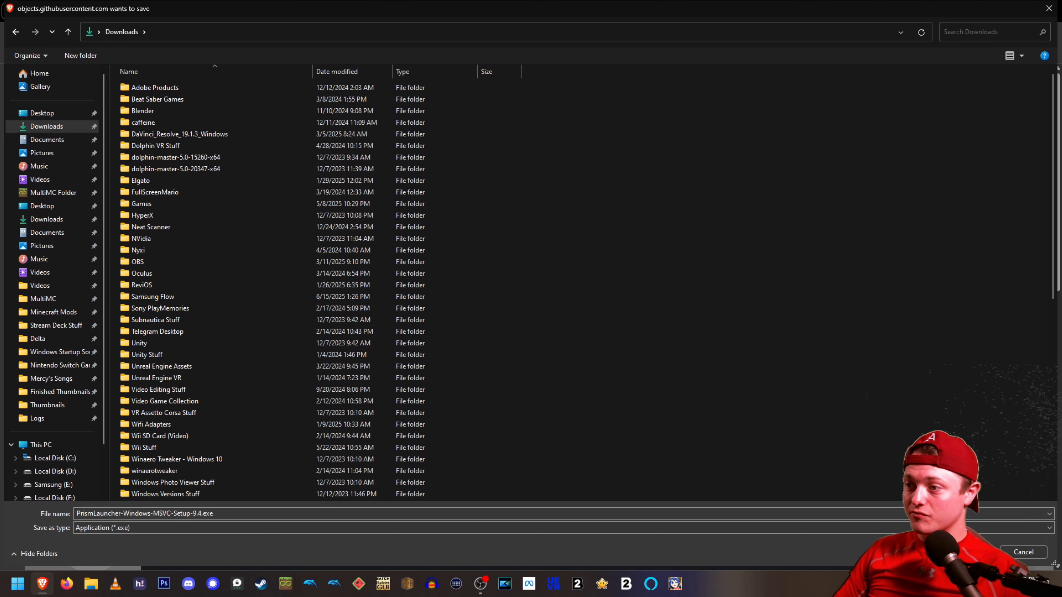
left_click(1016, 33)
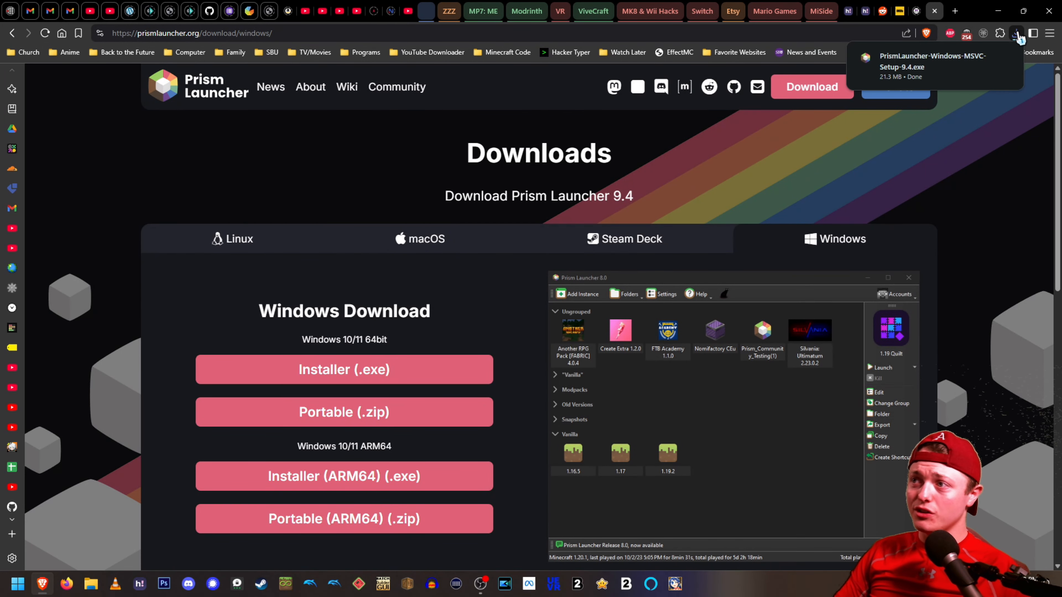
left_click(956, 73)
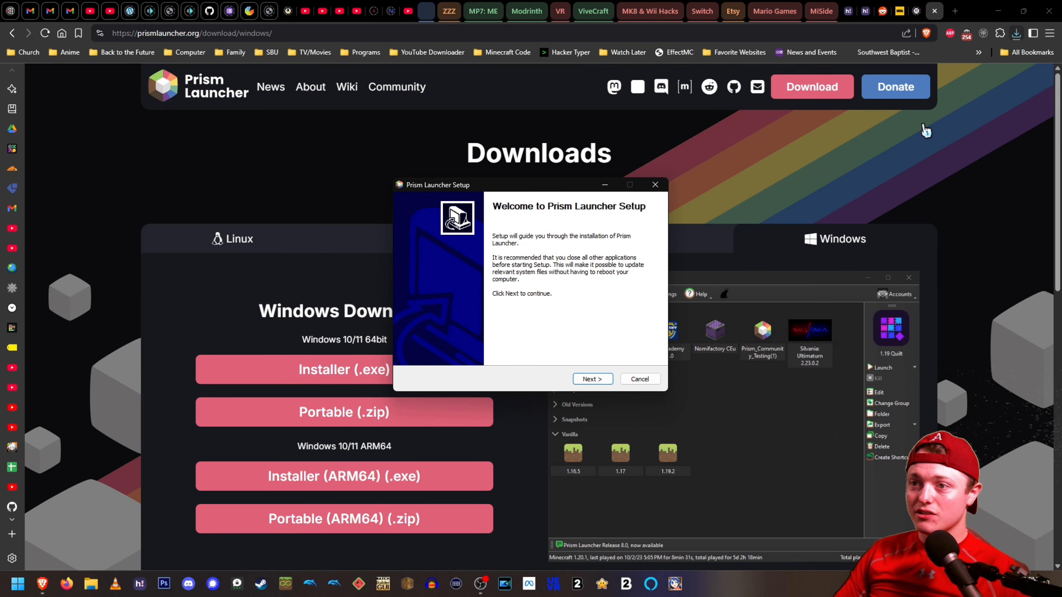
Proceed to the component selection and add the Desktop Shortcut, keeping Visual Studio Runtime and Start Menu Shortcut included.
left_click(593, 379)
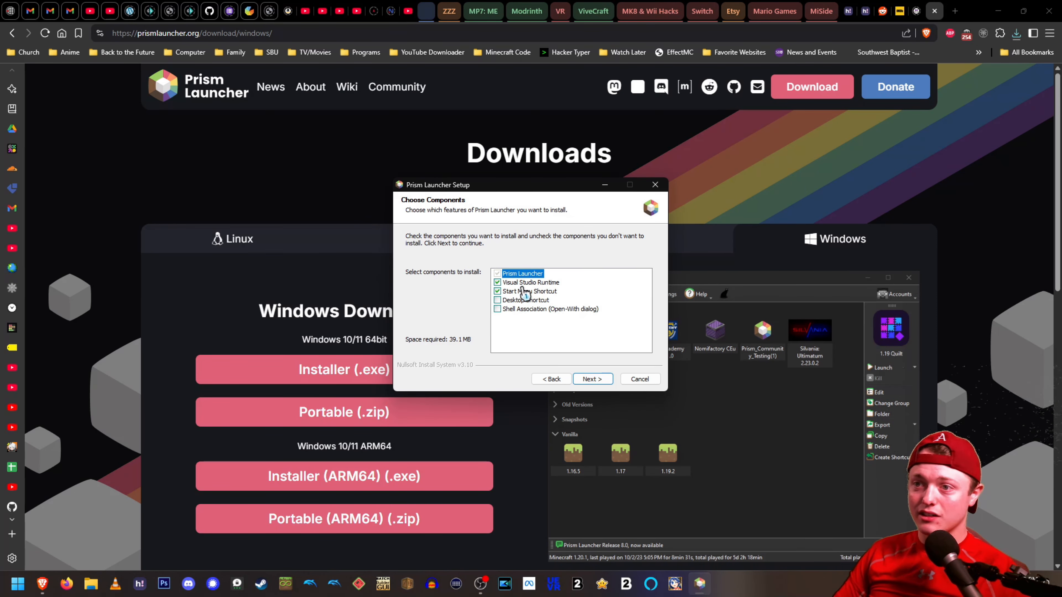
key("Down")
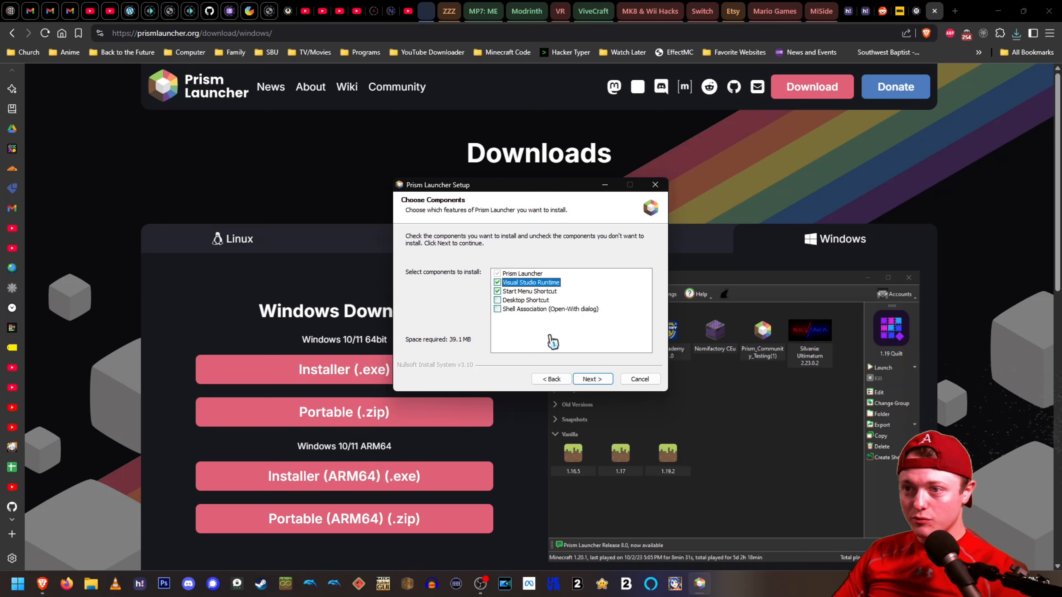
left_click(497, 283)
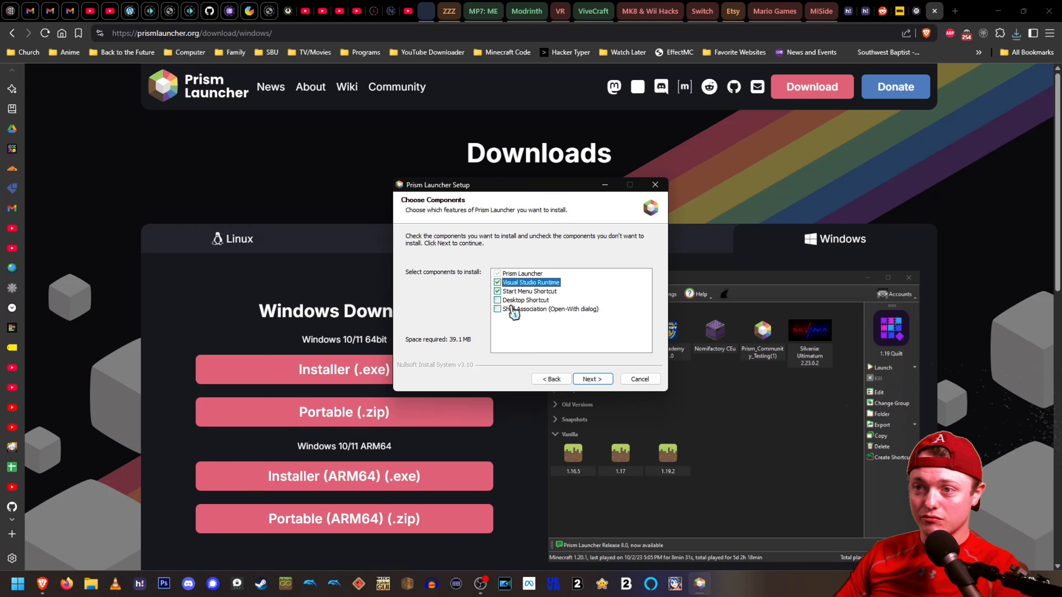
key("Down")
key("Down")
left_click(498, 302)
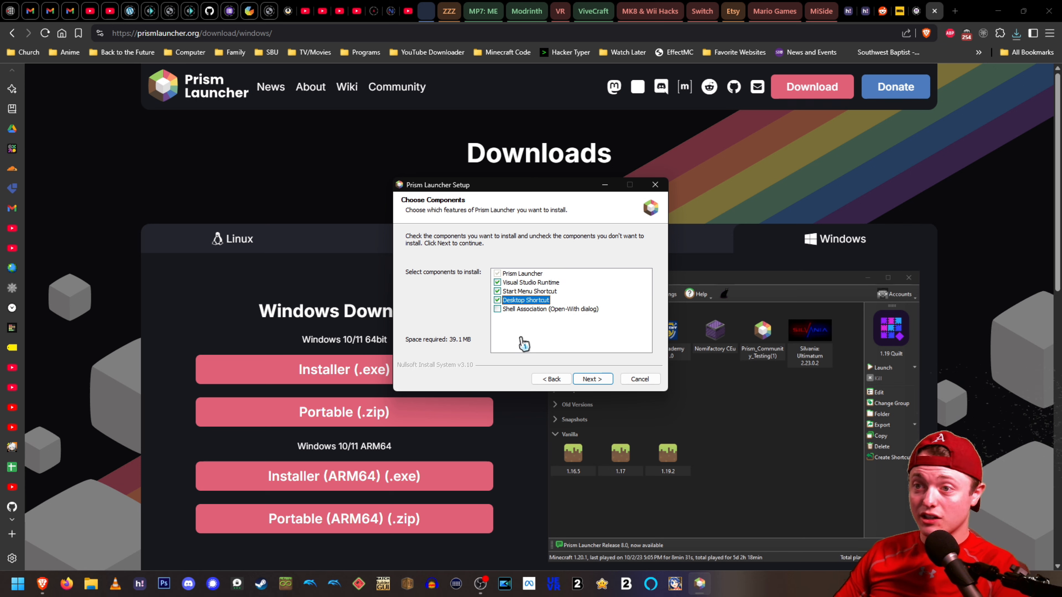
Install Prism Launcher, allowing the Microsoft Visual C++ Redistributable to make changes, and finish setup with Run Prism Launcher enabled.
left_click(590, 379)
left_click(593, 379)
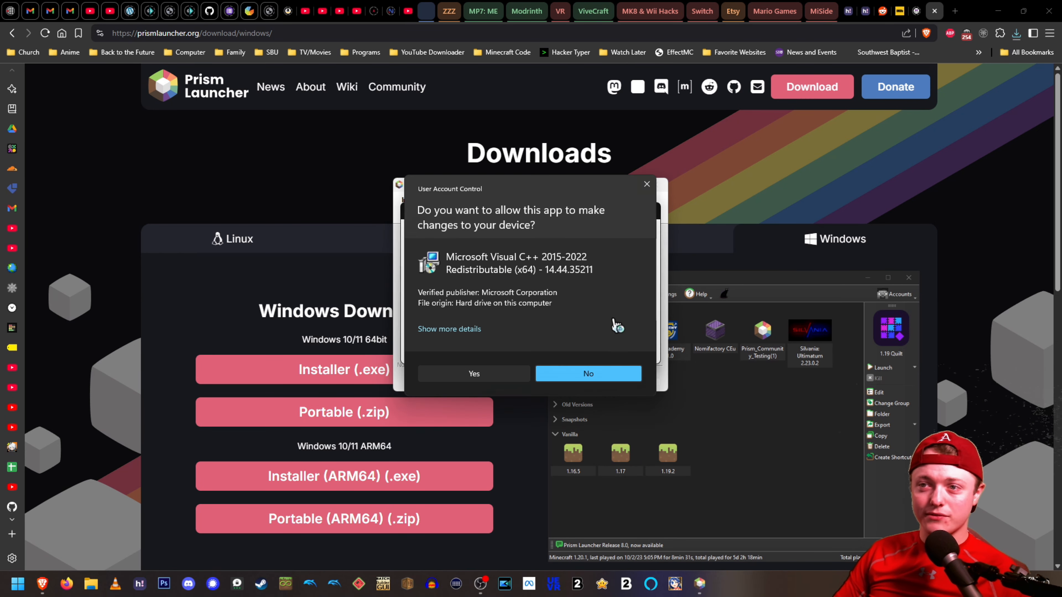
left_click(529, 374)
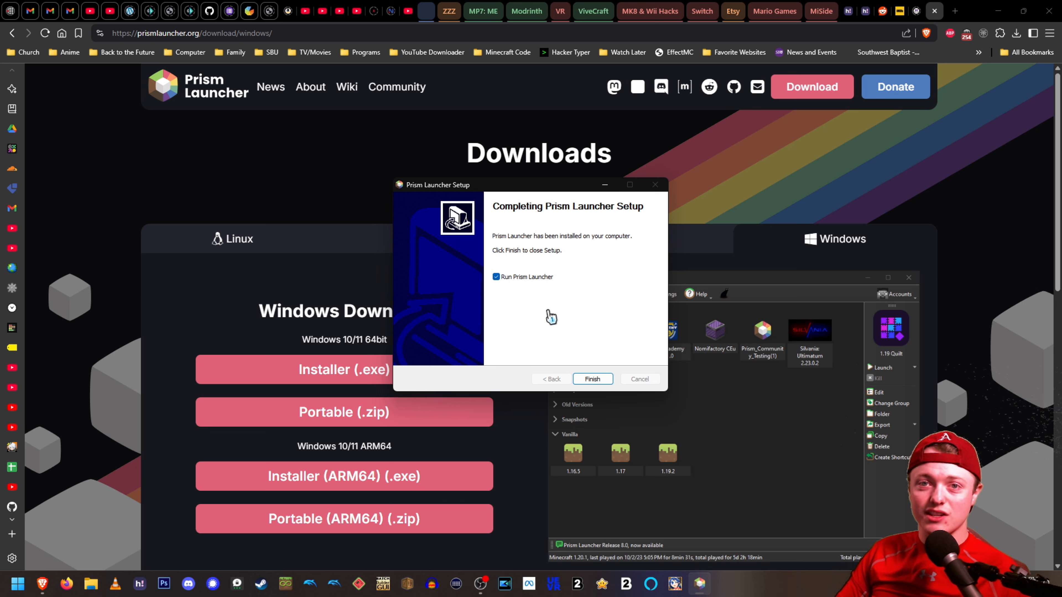
left_click(593, 379)
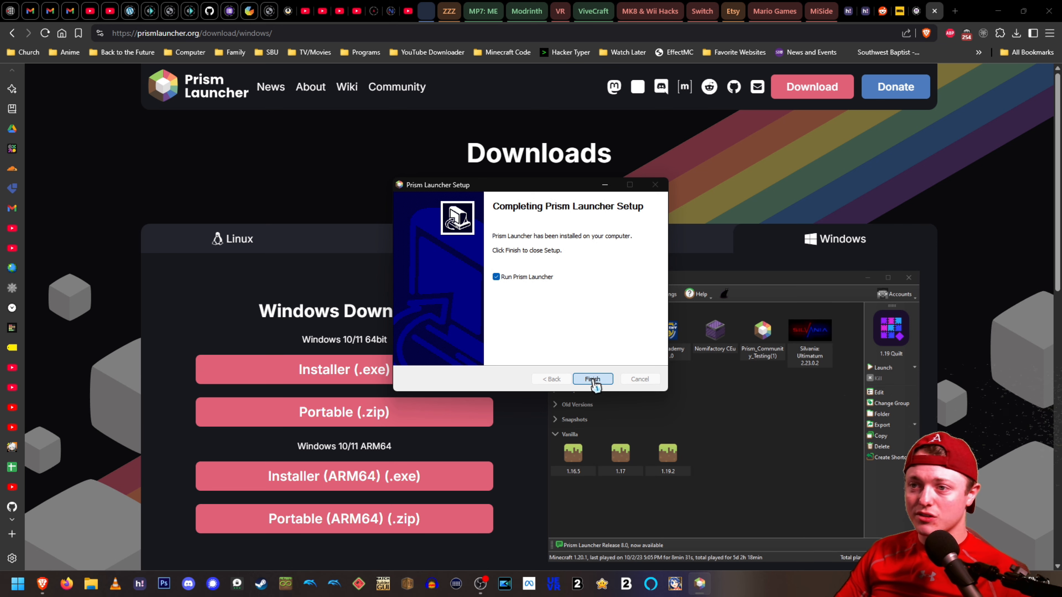
Close the Prism Launcher download page and minimize the browser to reach the Quick Setup window.
left_click(938, 17)
left_click(936, 14)
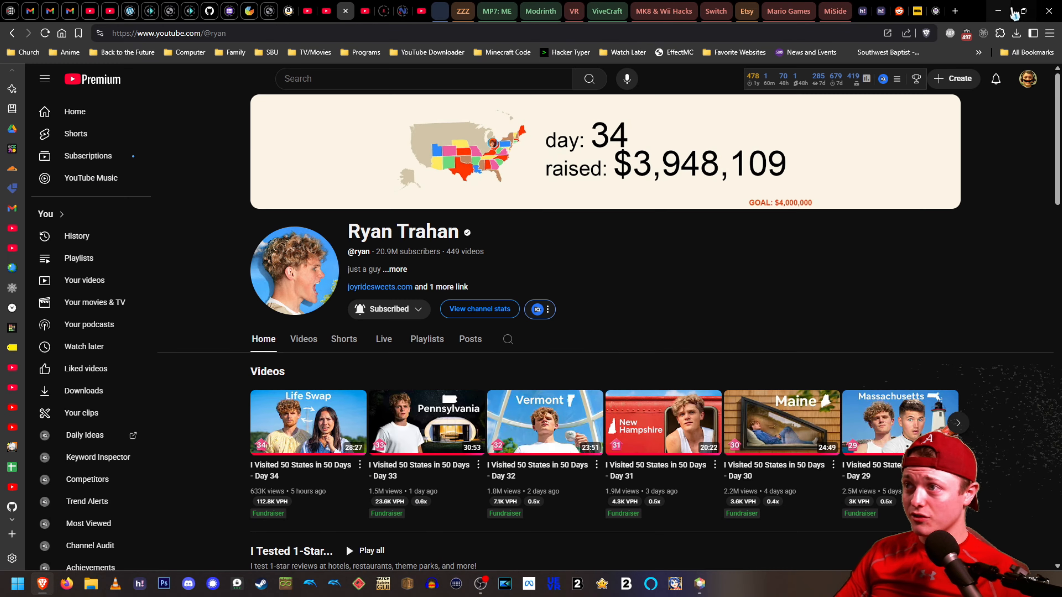
left_click(999, 12)
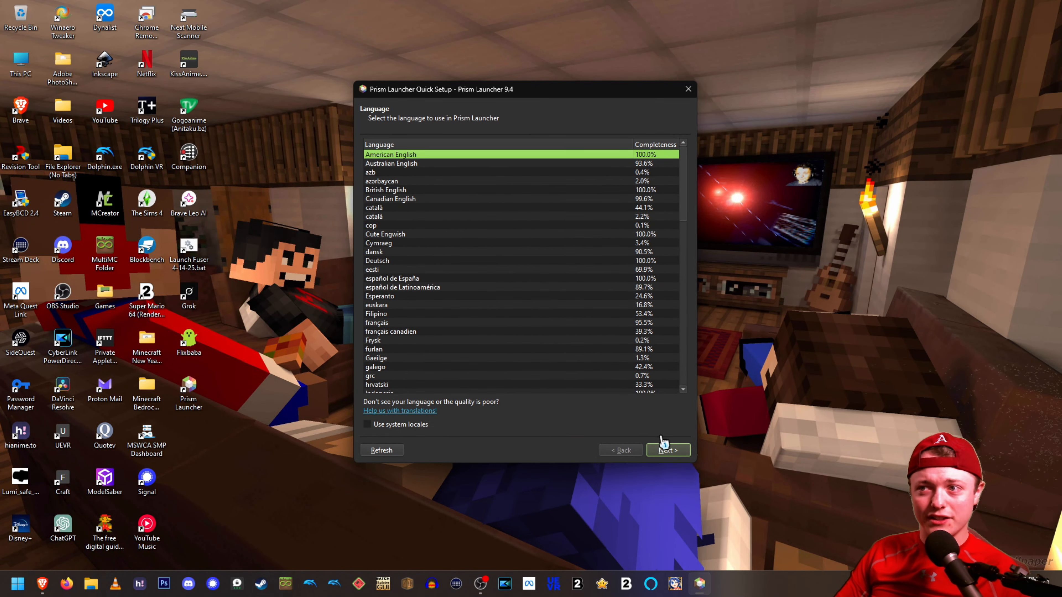
Keep American English as the launcher language and review the available icon, widget and cat themes.
left_click(668, 450)
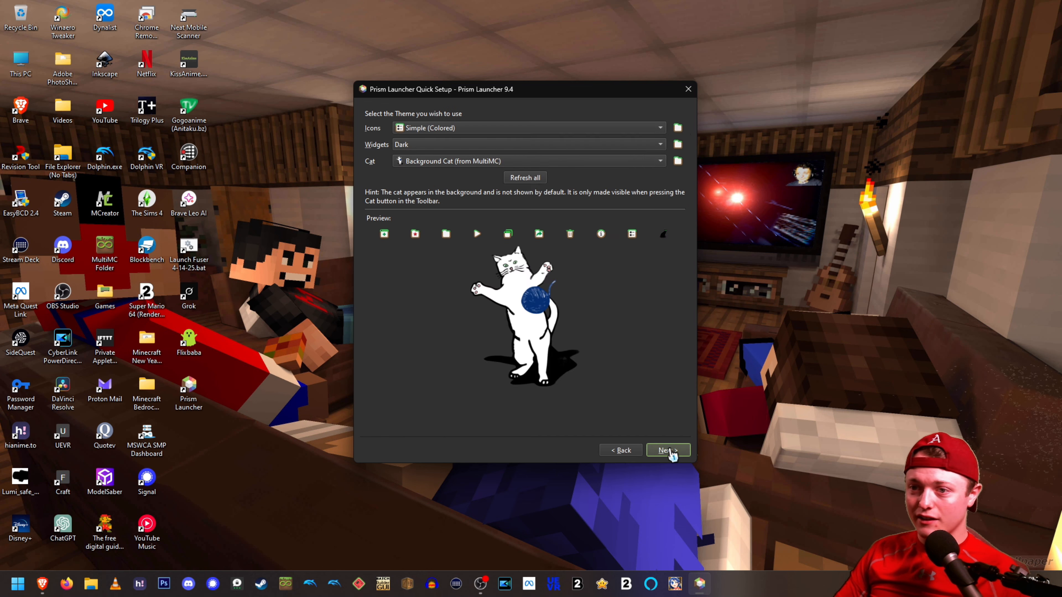
left_click(452, 127)
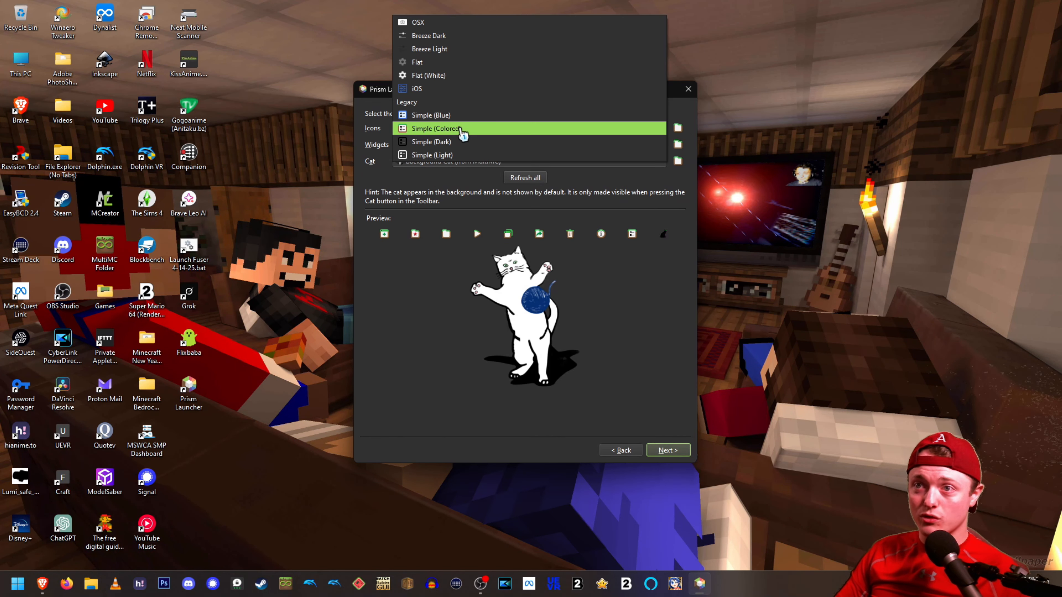
left_click(445, 284)
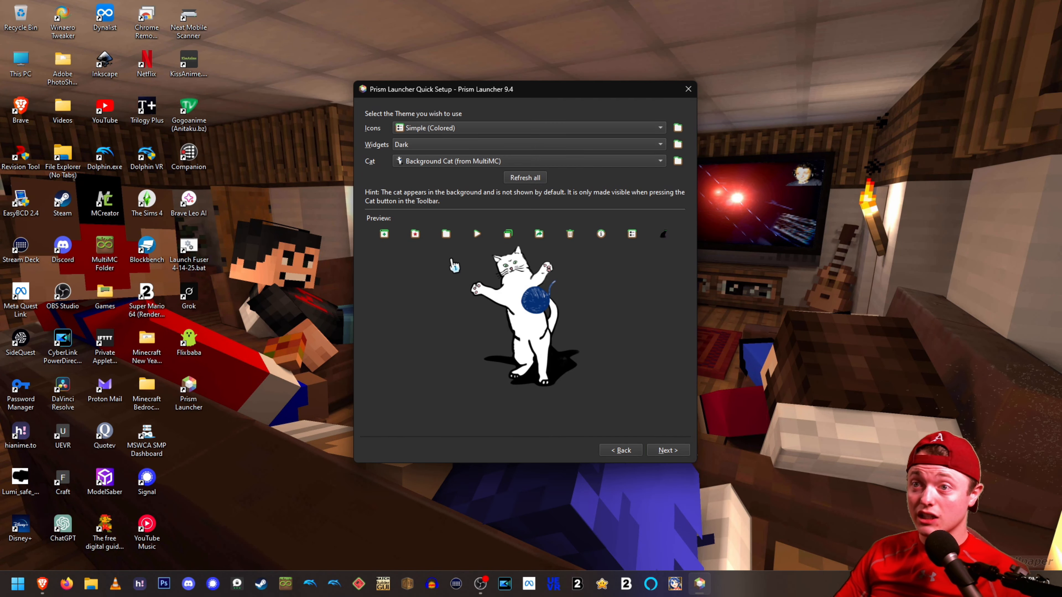
left_click(457, 147)
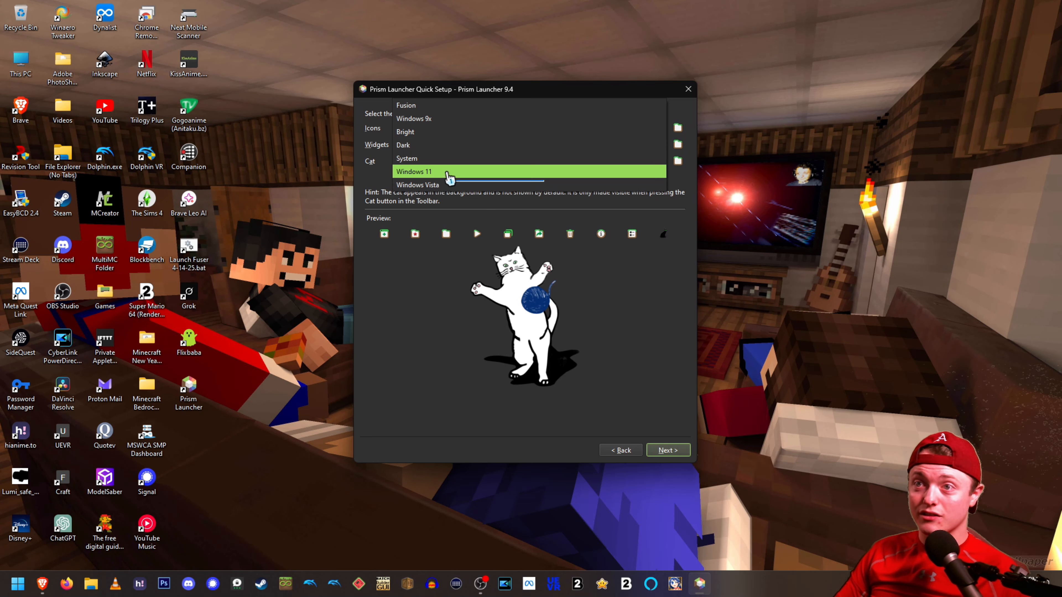
left_click(409, 318)
left_click(449, 164)
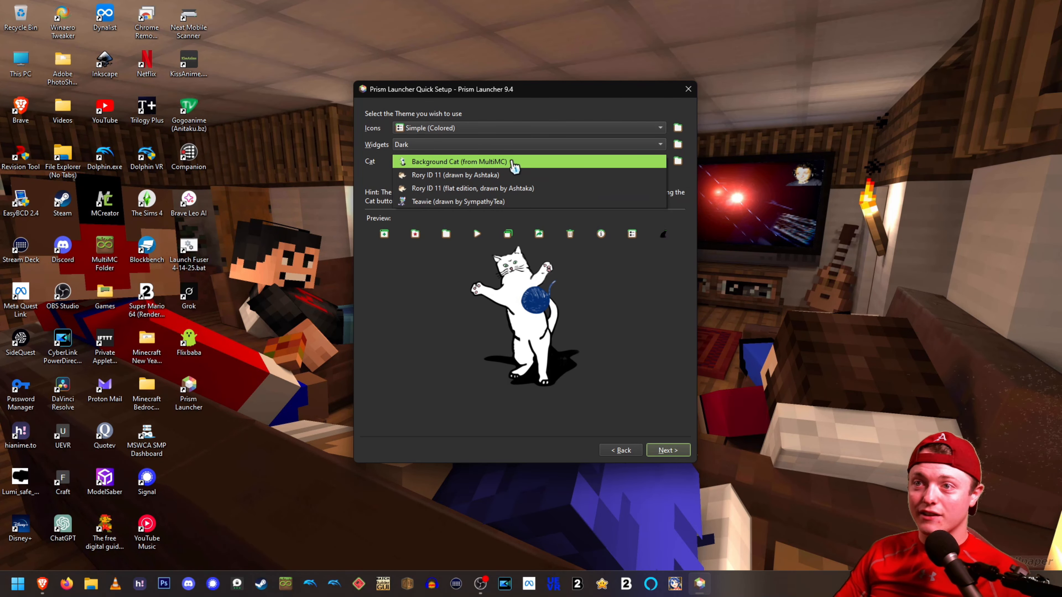
left_click(527, 166)
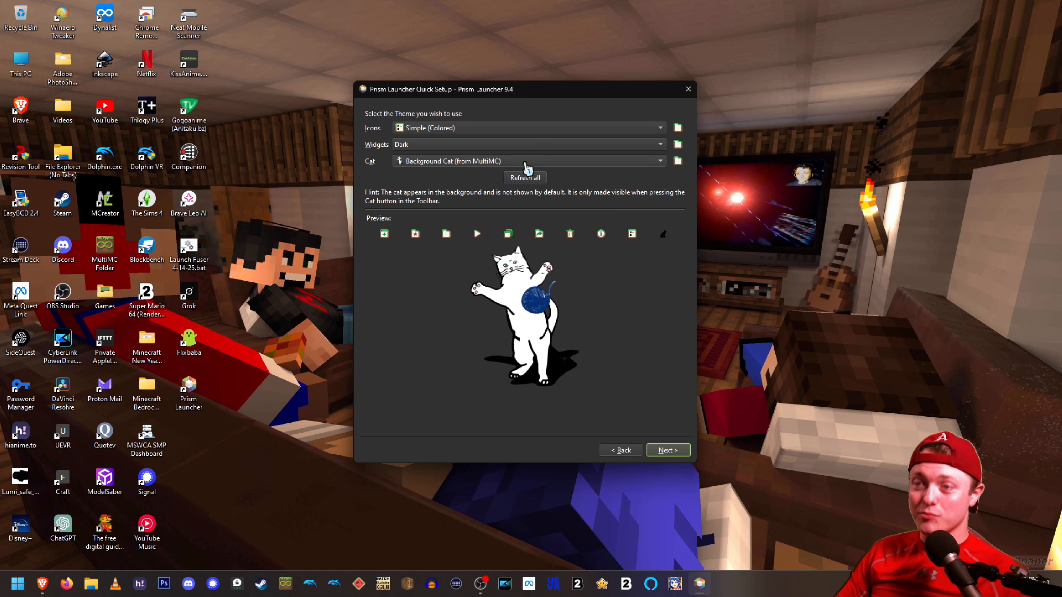
Preview the other cat themes and return to Background Cat (from MultiMC).
scroll(528, 167, "down", 1)
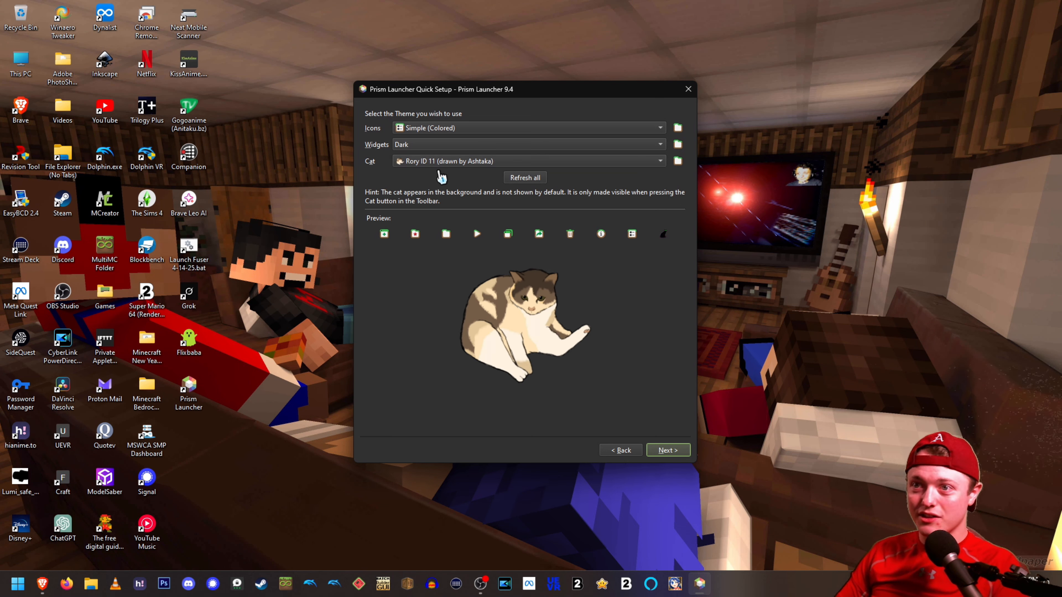
key("Down")
key("Down")
key("Up")
key("Up")
key("Down")
key("Down")
key("Up")
key("Up")
key("Up")
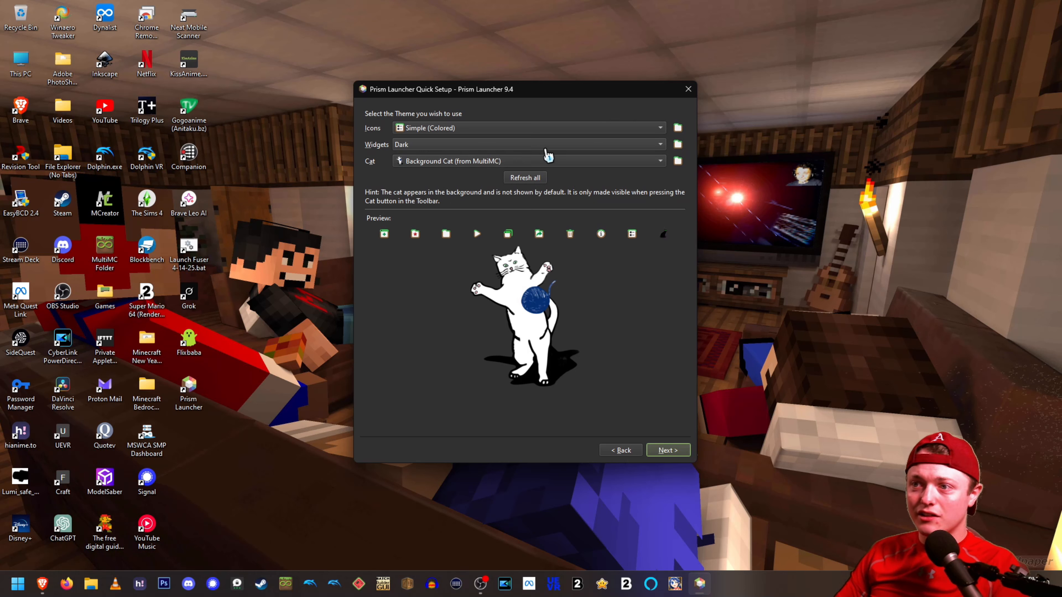
Compare the icon themes in the preview, set Icons to Legacy and continue to the account page.
left_click(466, 128)
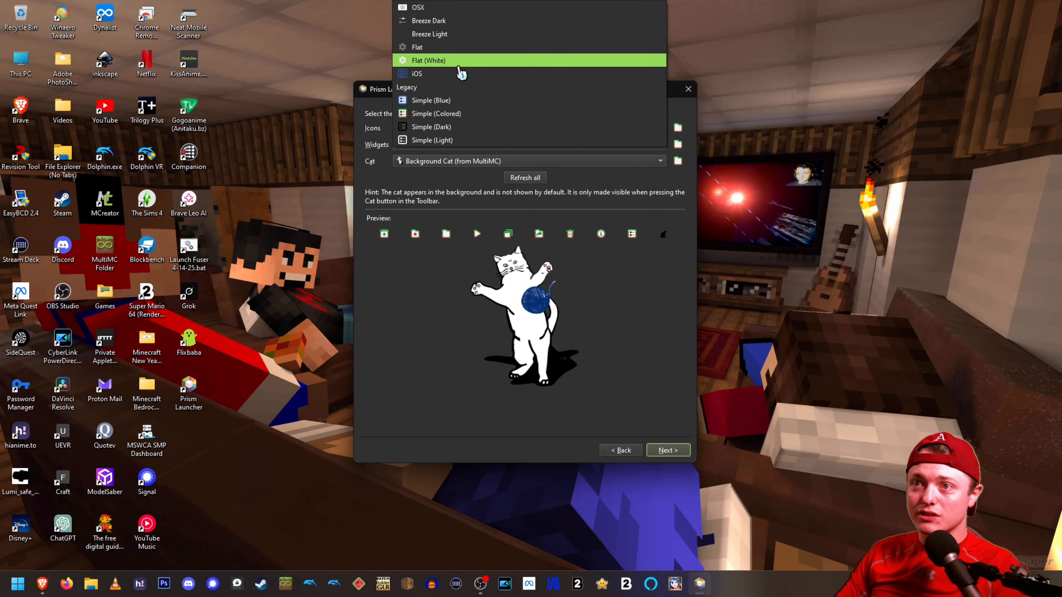
left_click(462, 101)
key("Down")
key("Down")
key("Down")
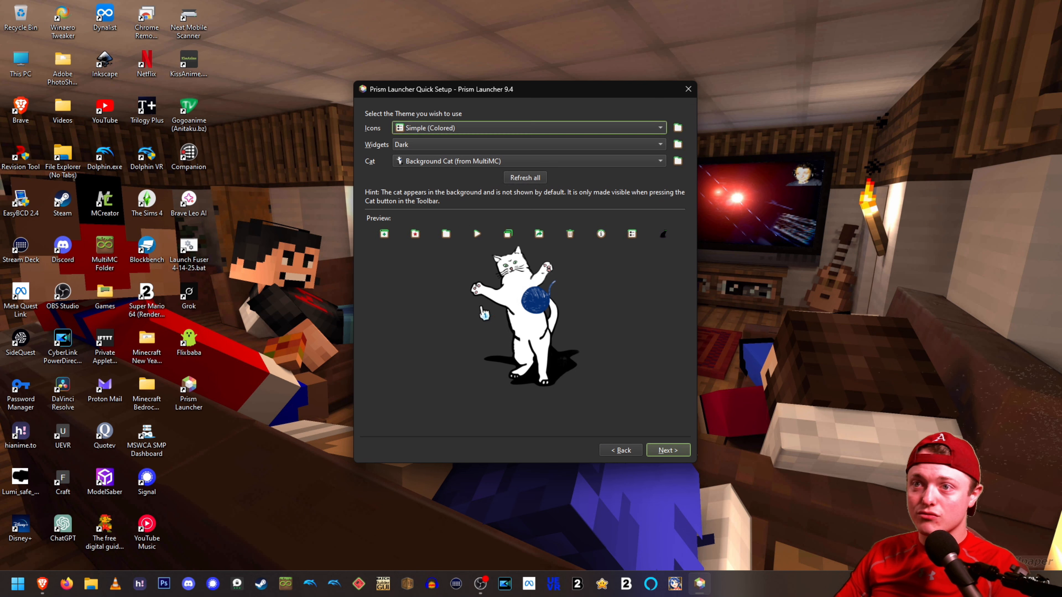
key("Down")
key("Down")
key("Down")
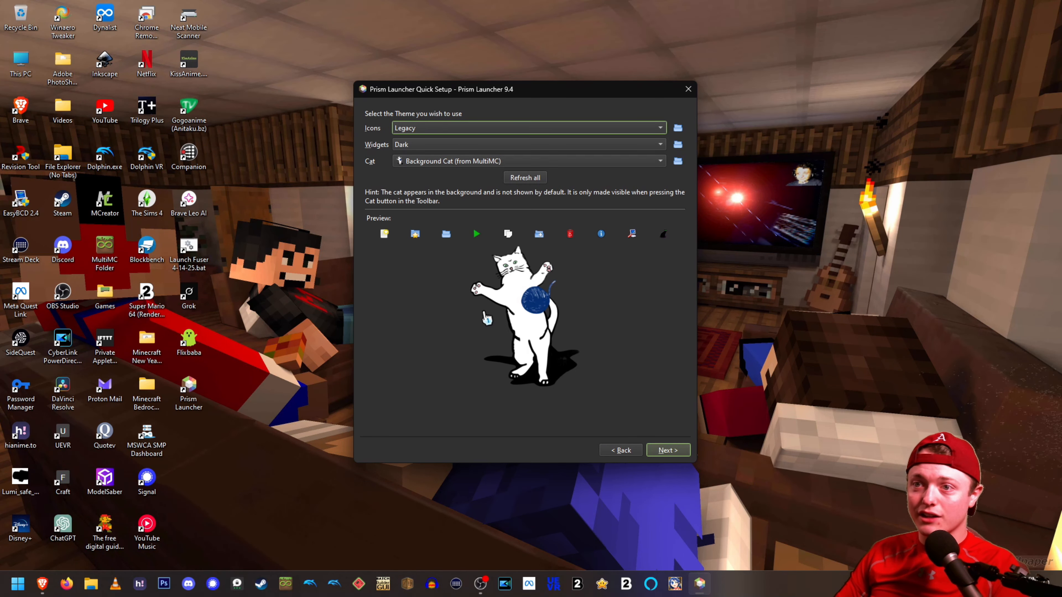
key("Up")
key("Up")
key("Up")
key("Up")
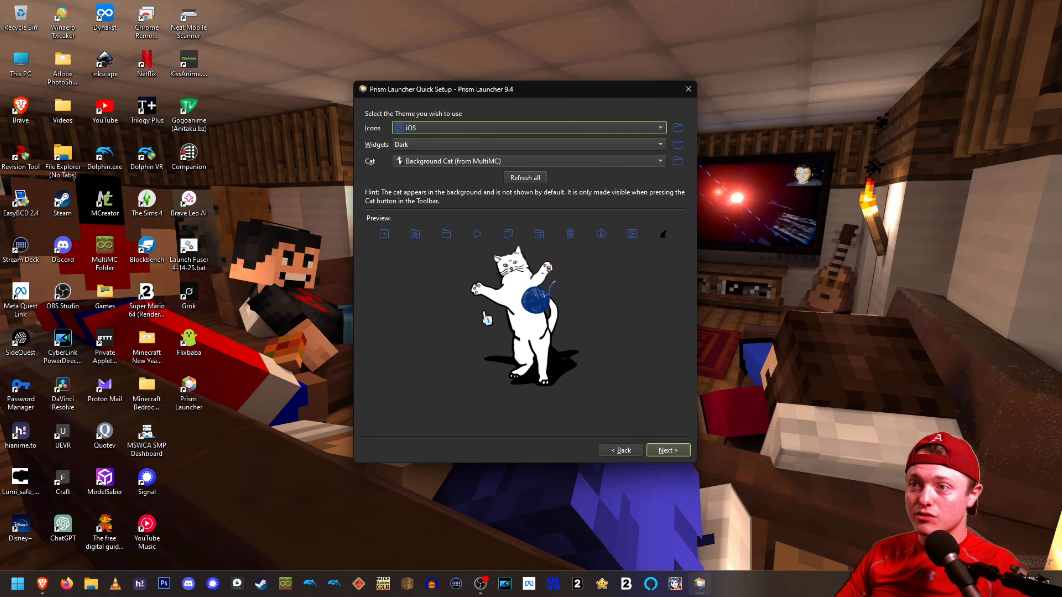
key("Up")
key("Up")
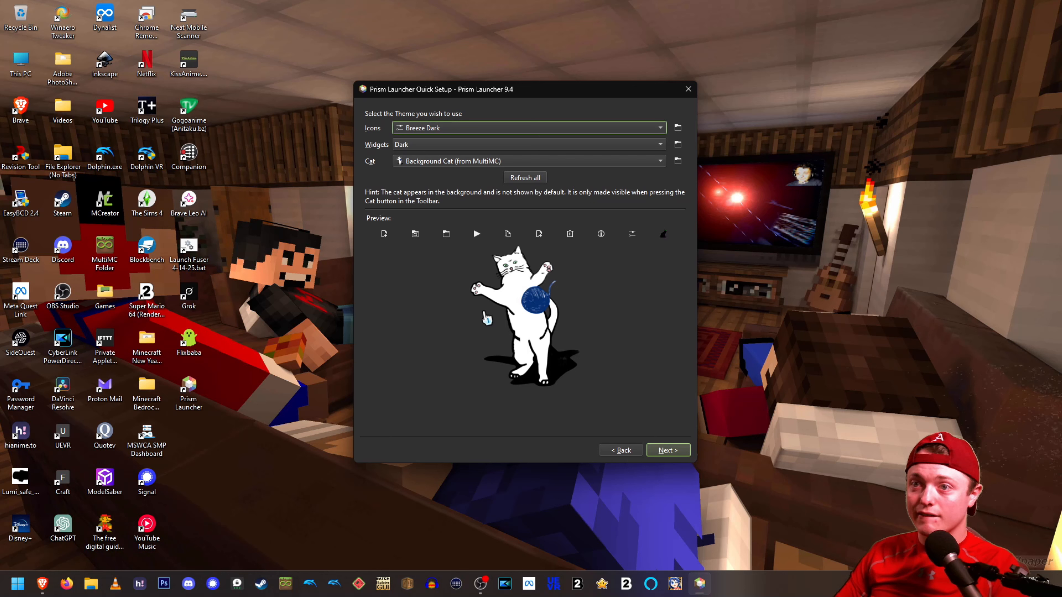
key("Up")
key("Up")
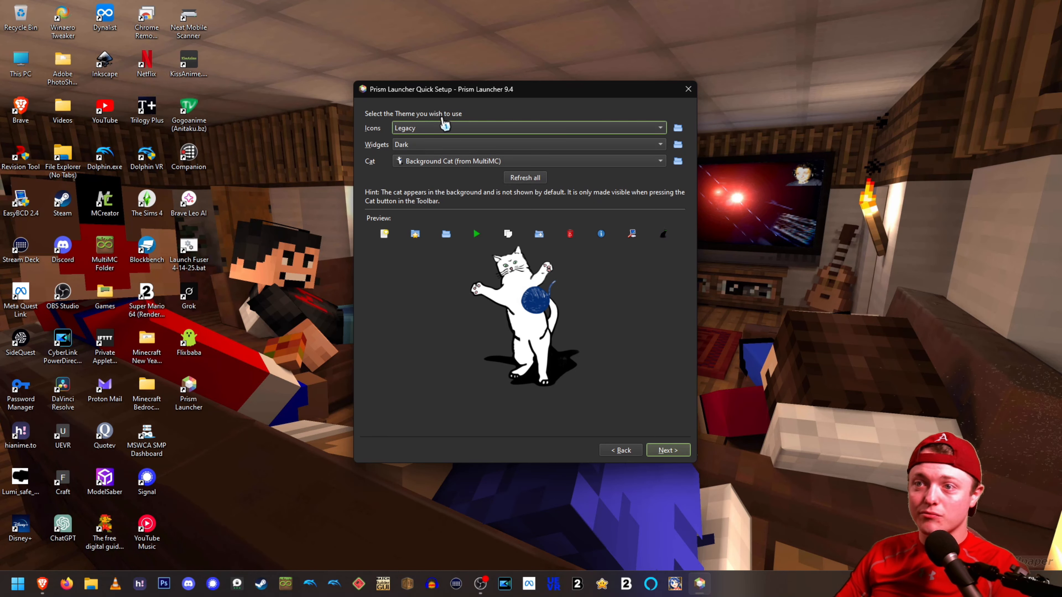
left_click(667, 450)
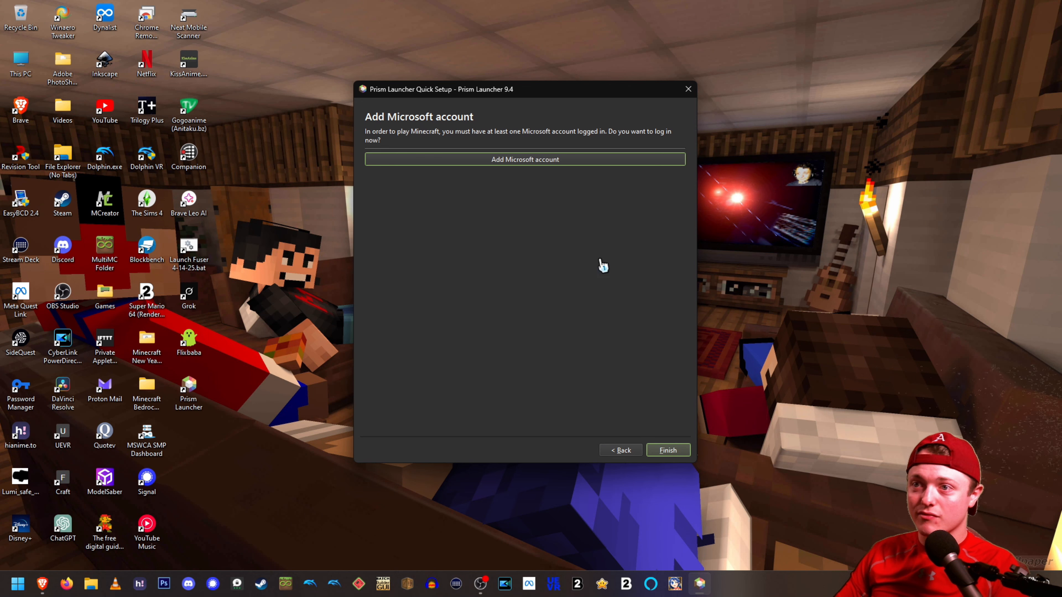
Add a Microsoft account to the launcher by signing in with Microsoft, and check the accounts list.
left_click(547, 163)
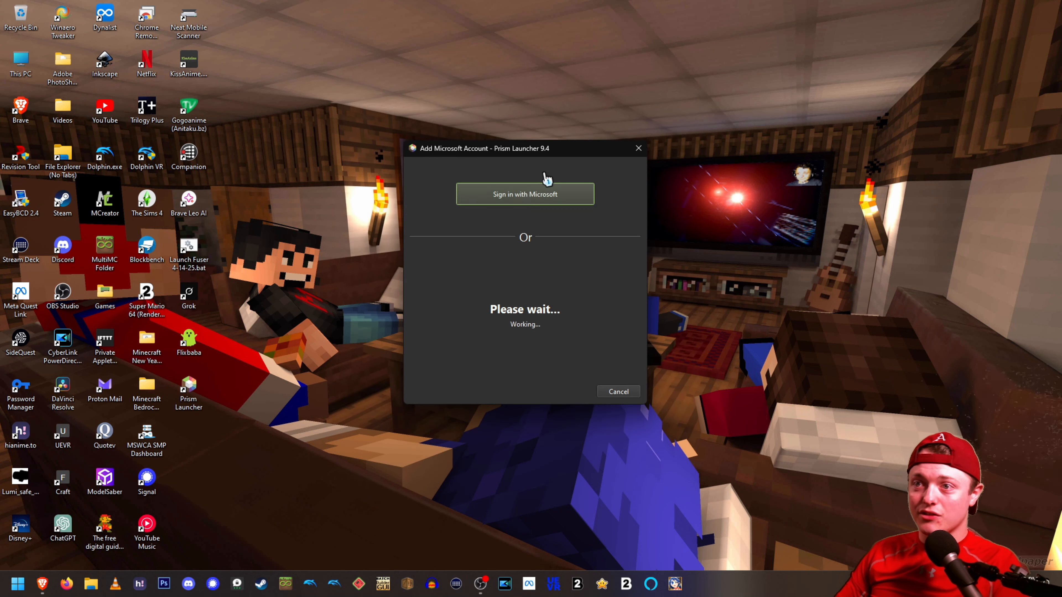
left_click(526, 197)
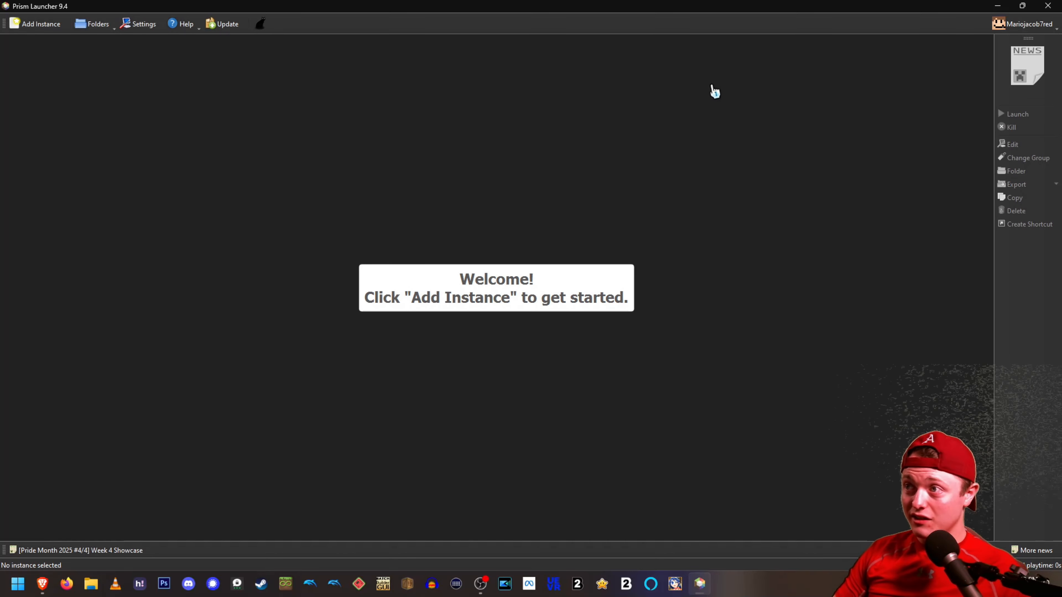
left_click(1028, 26)
left_click(772, 202)
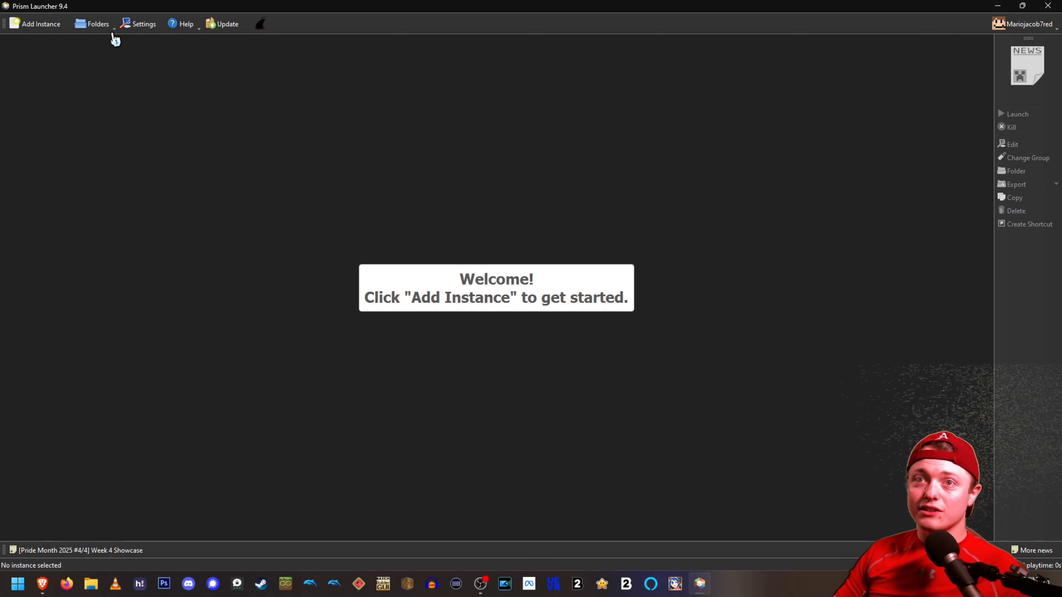
Open the launcher settings and enlarge the settings window so that all Features options fit.
left_click(147, 25)
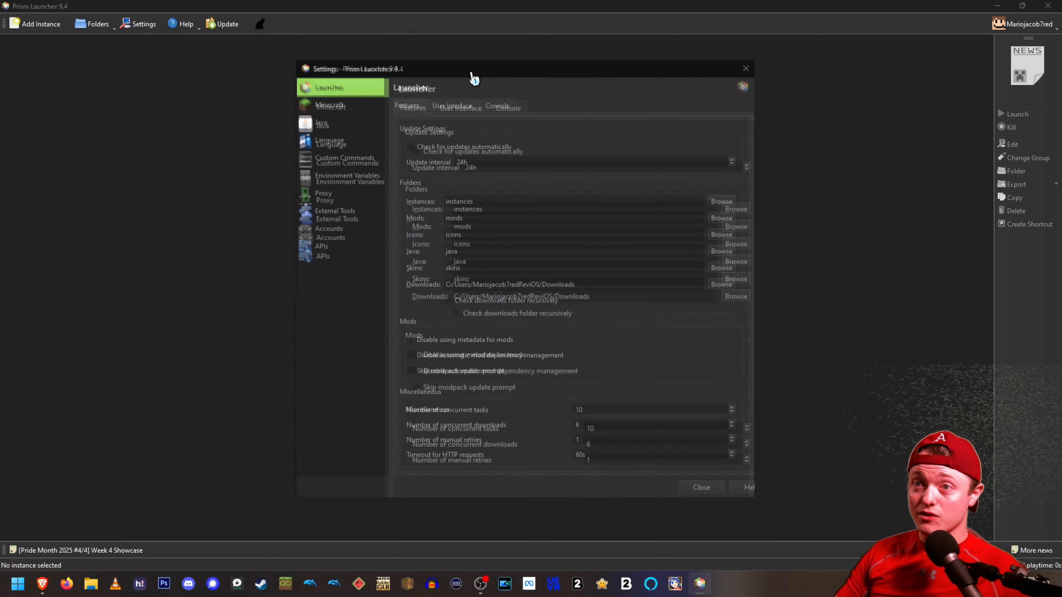
double_click(470, 72)
left_click_drag(757, 206, 815, 206)
left_click_drag(293, 306, 206, 311)
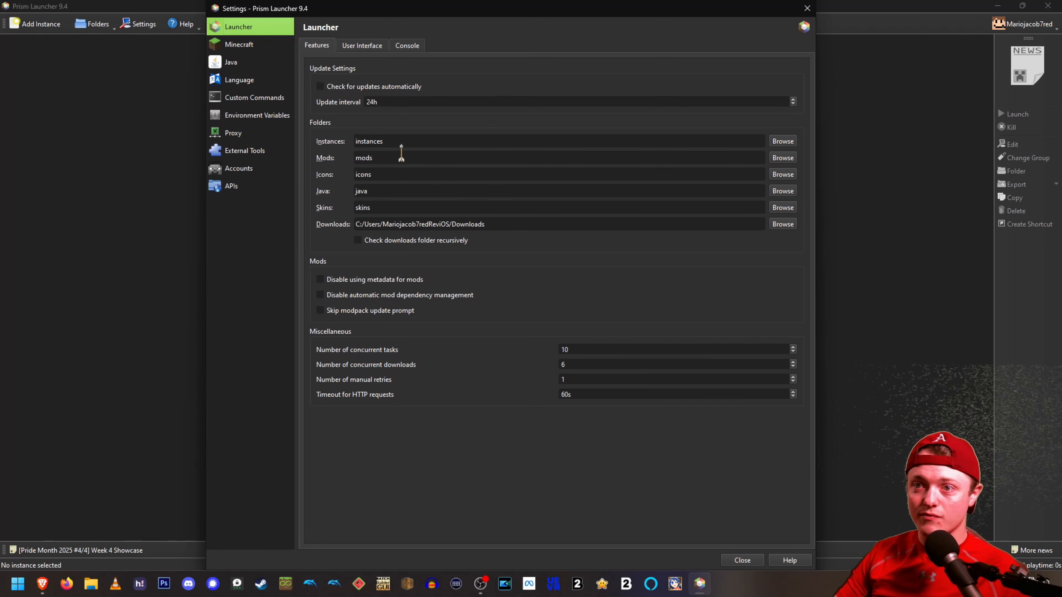
Review the launcher's User Interface and Console settings, and open the General settings for Minecraft.
left_click(361, 47)
left_click(421, 45)
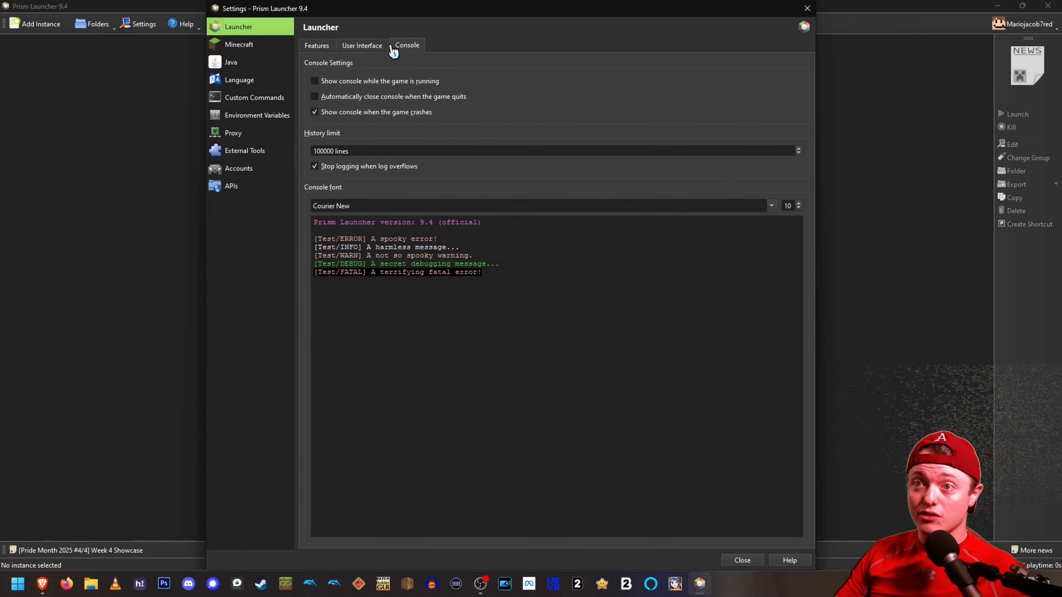
left_click(362, 46)
left_click(254, 46)
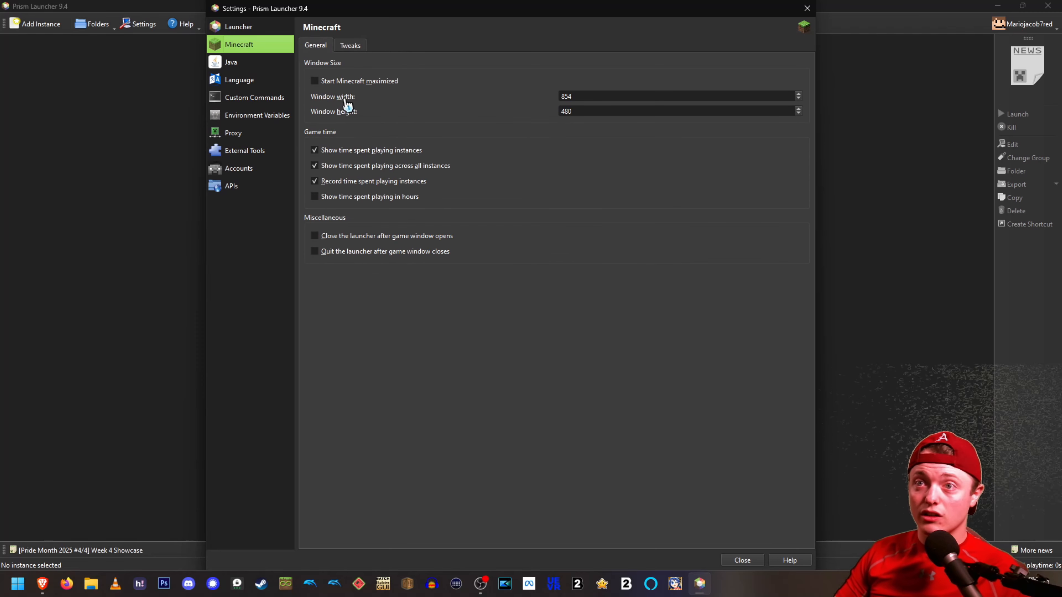
In the Java settings, auto-detect installed Java versions, choose 1.8.0_391 under Program Files (x86) as the Java path, and test it.
left_click(242, 63)
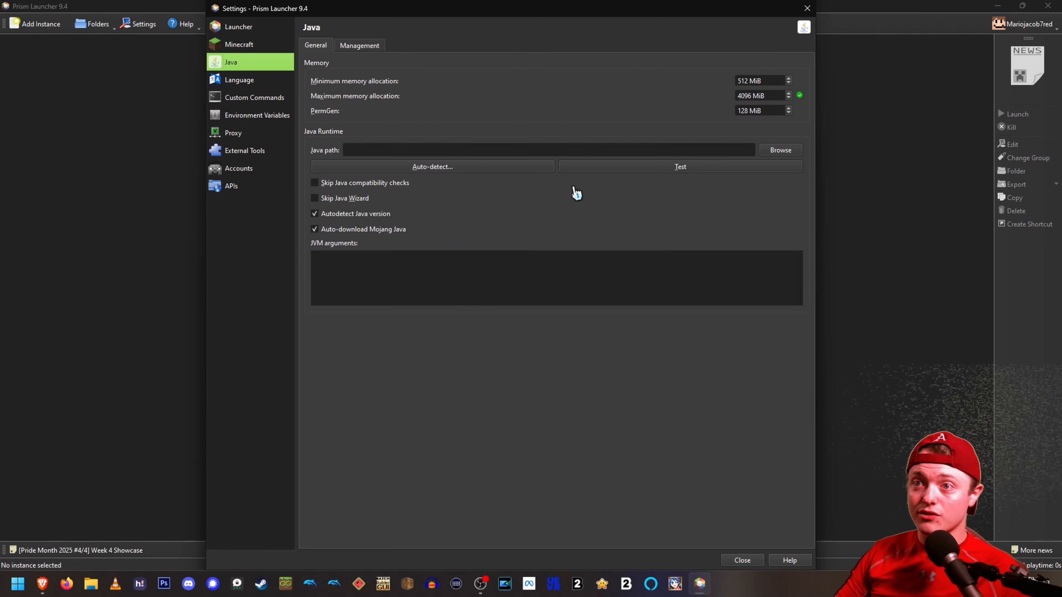
left_click(549, 172)
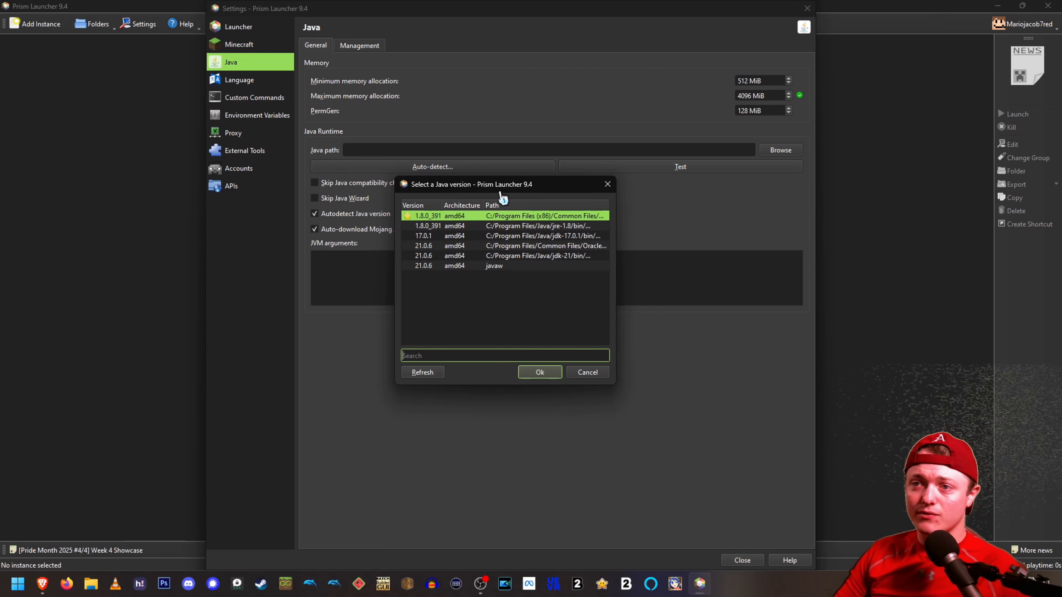
left_click(539, 376)
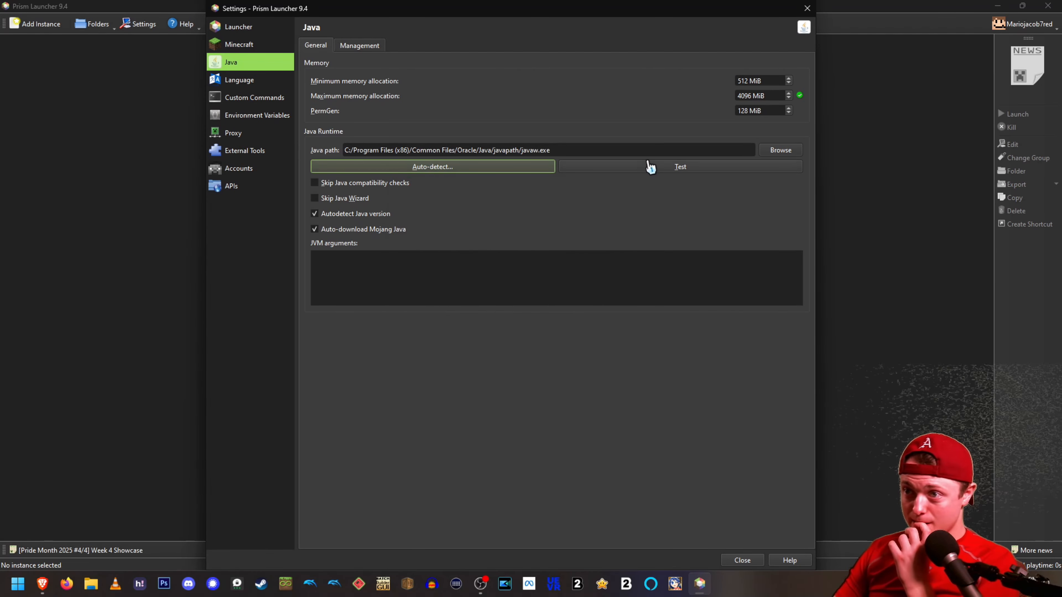
left_click(650, 168)
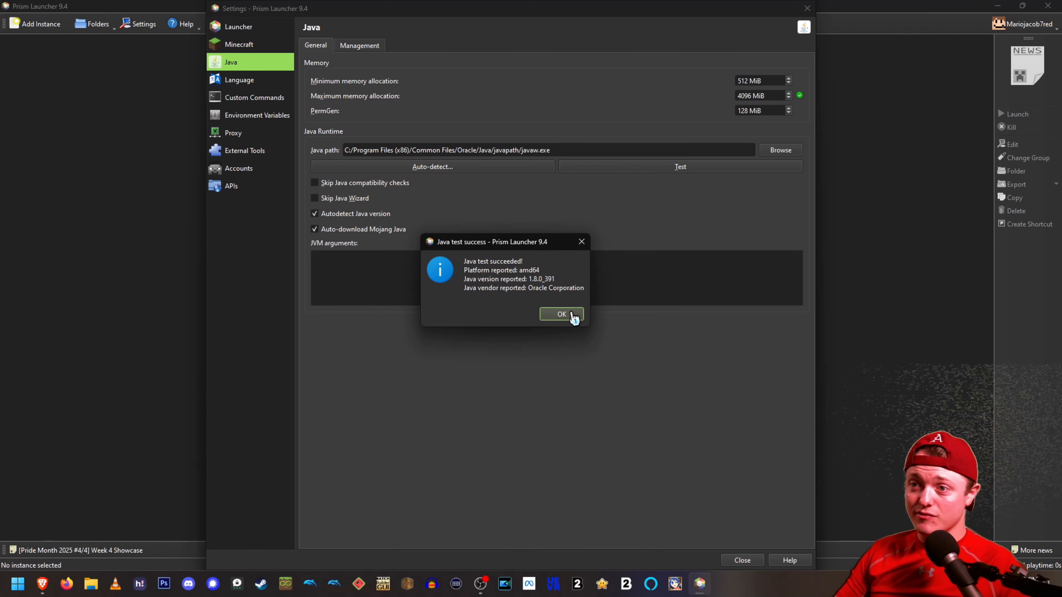
left_click(573, 316)
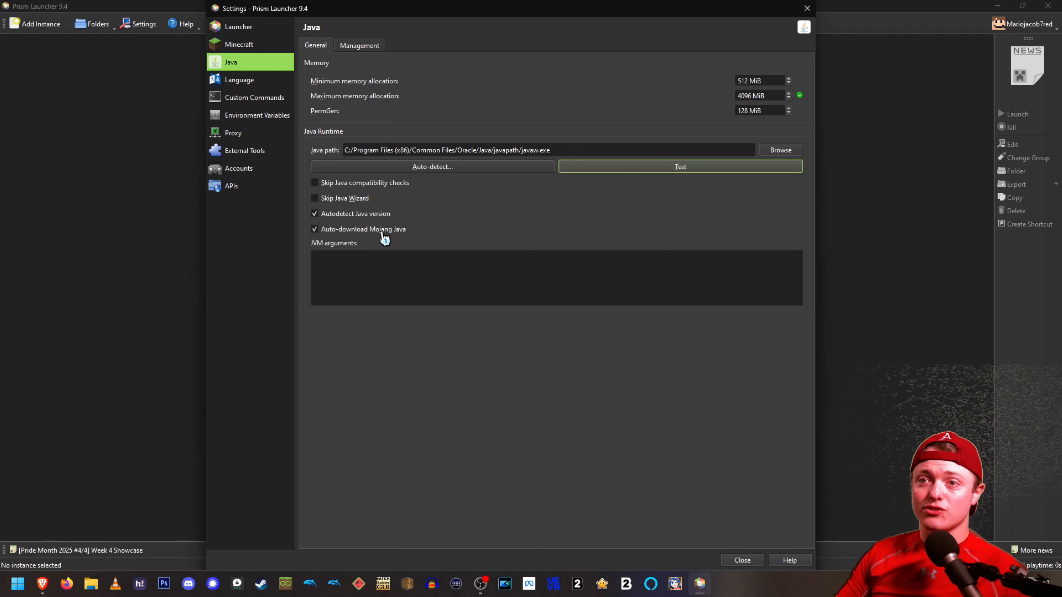
mouse_move(384, 239)
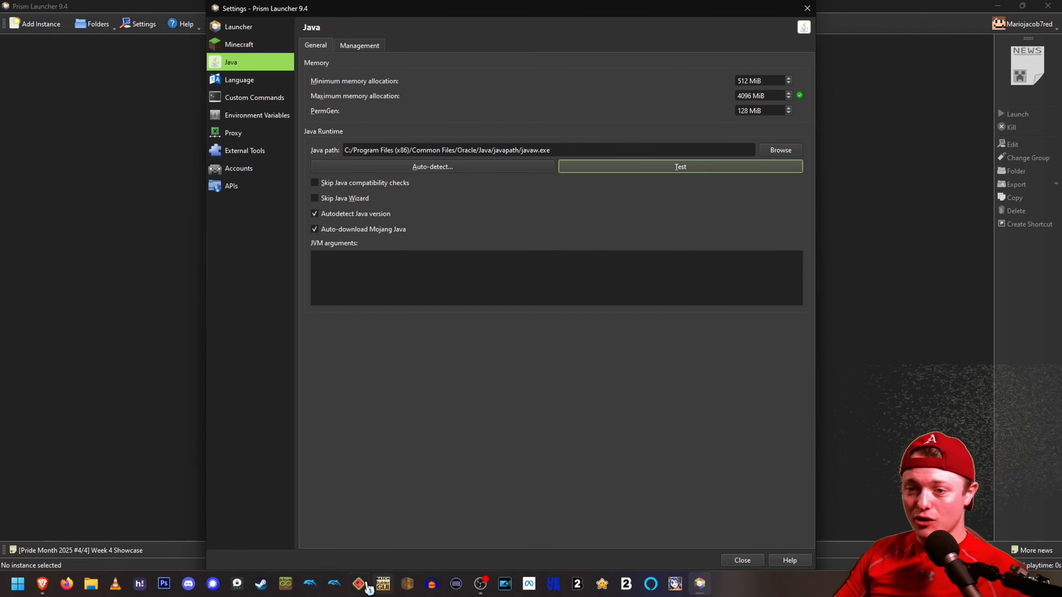
Switch to MultiMC, dismiss its update offer, and examine the memory allocation in its Java settings.
left_click(289, 586)
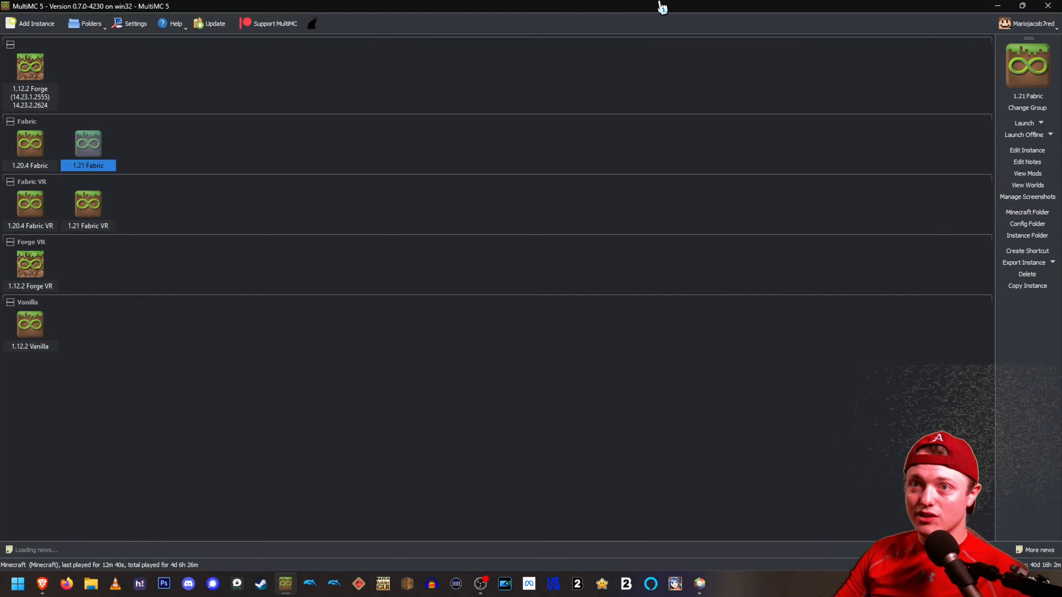
left_click_drag(674, 7, 685, 20)
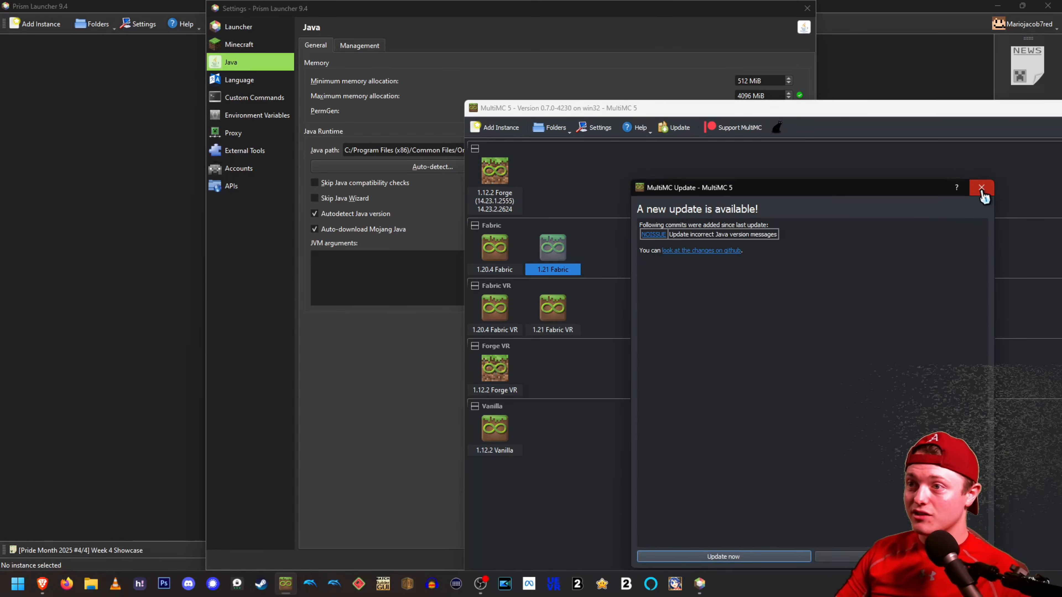
left_click(981, 190)
left_click_drag(852, 9, 1060, 13)
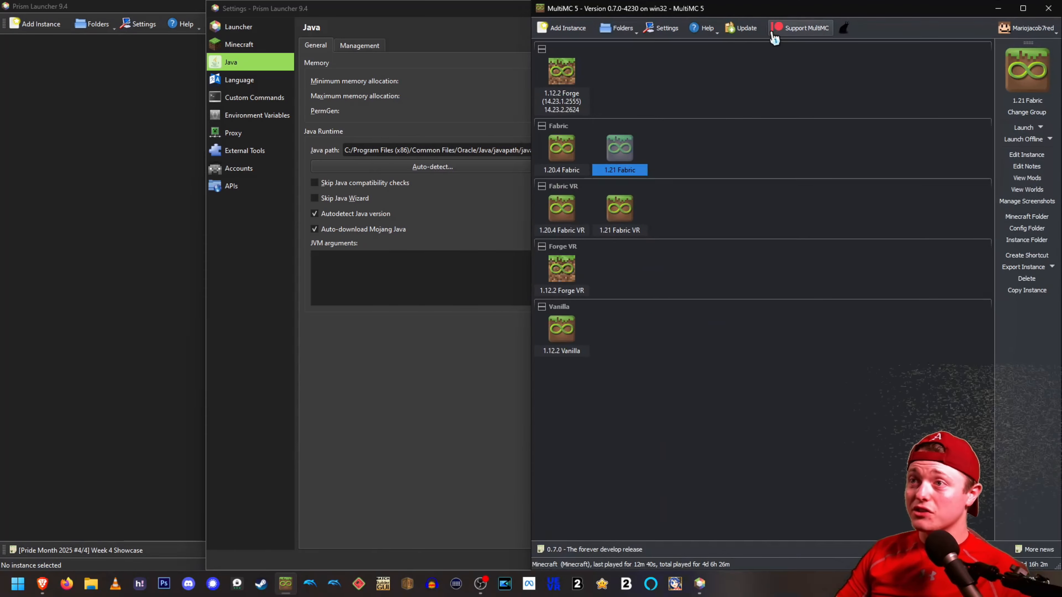
left_click(660, 29)
left_click_drag(657, 18, 819, 14)
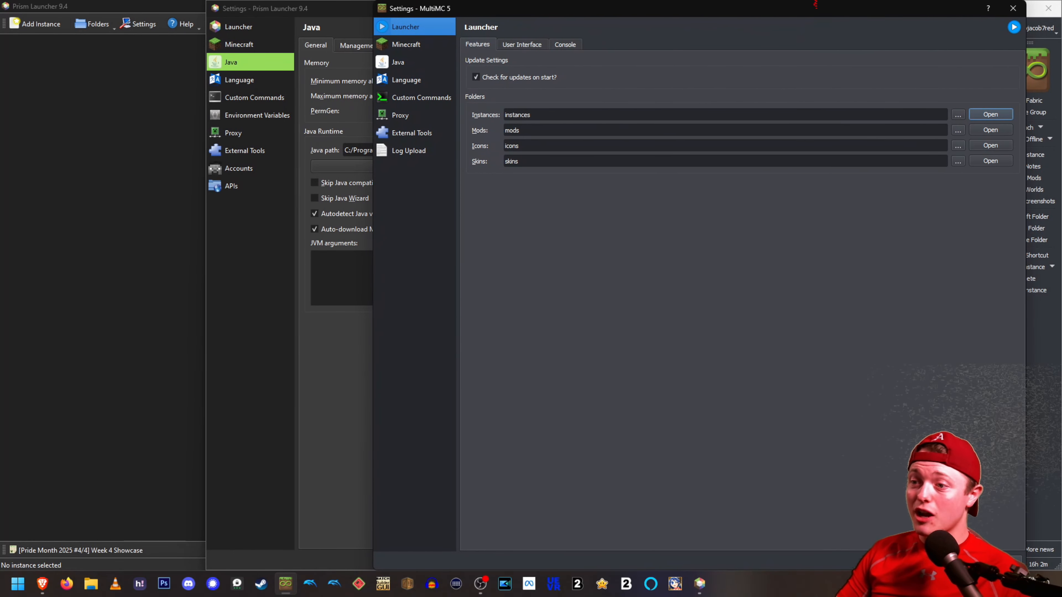
left_click(408, 66)
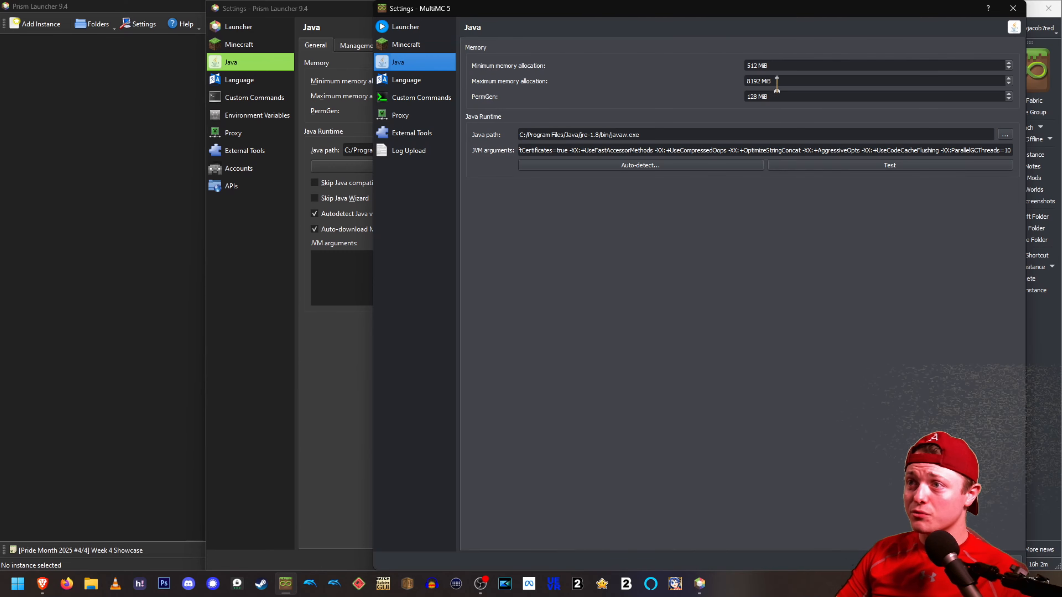
left_click(1013, 8)
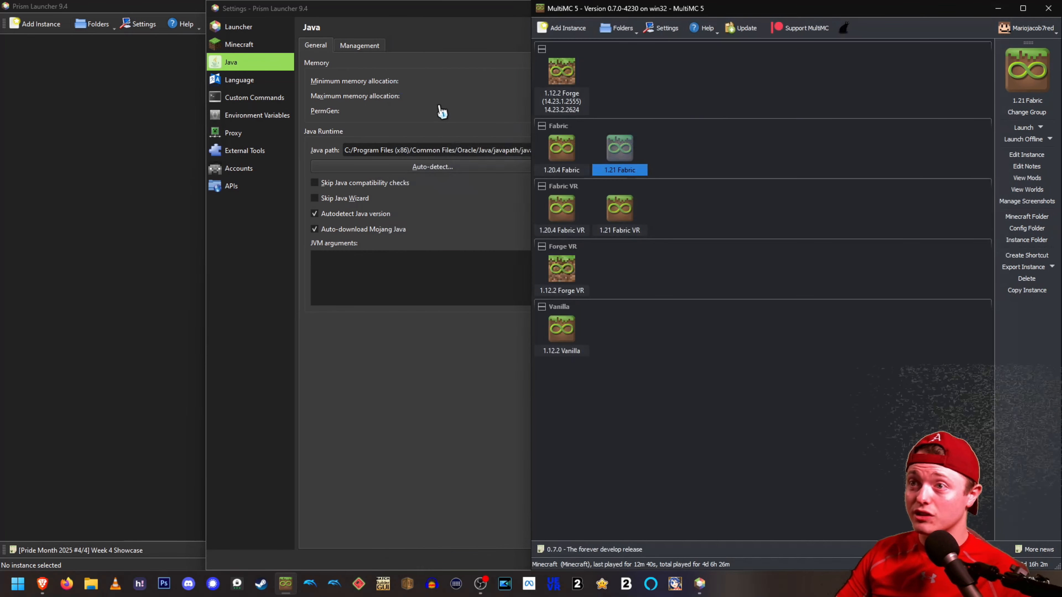
Return to Prism Launcher's Java settings and set the maximum memory allocation to 8192 MiB.
left_click(1022, 8)
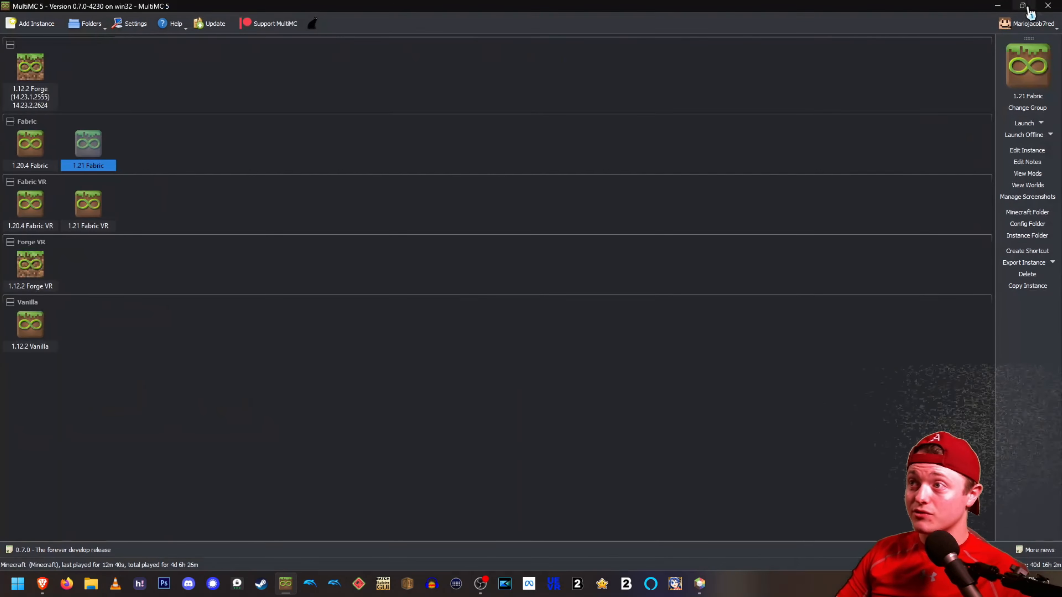
left_click(1002, 9)
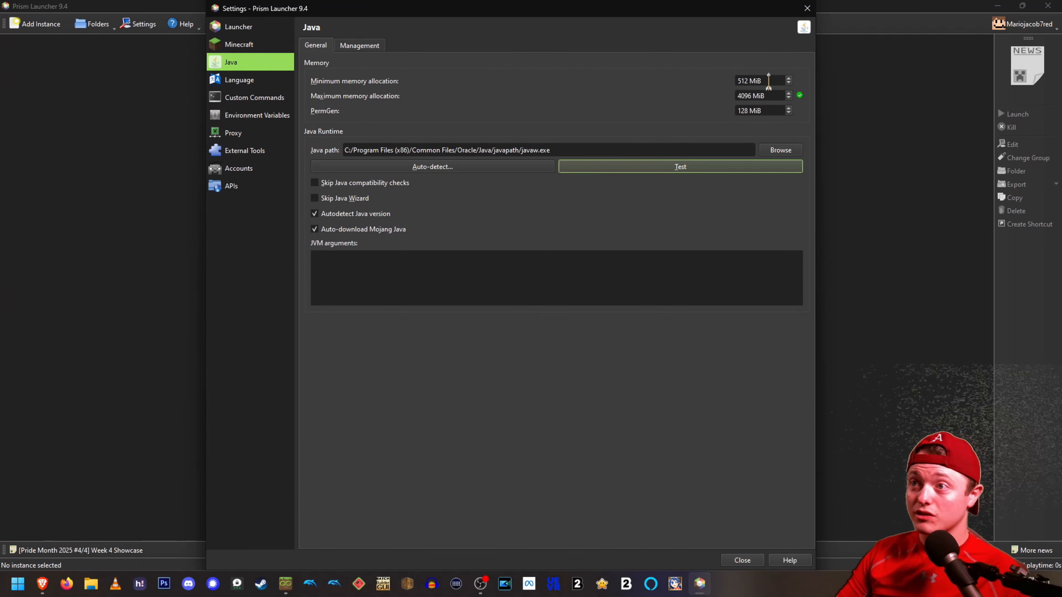
left_click(771, 96)
type("8192")
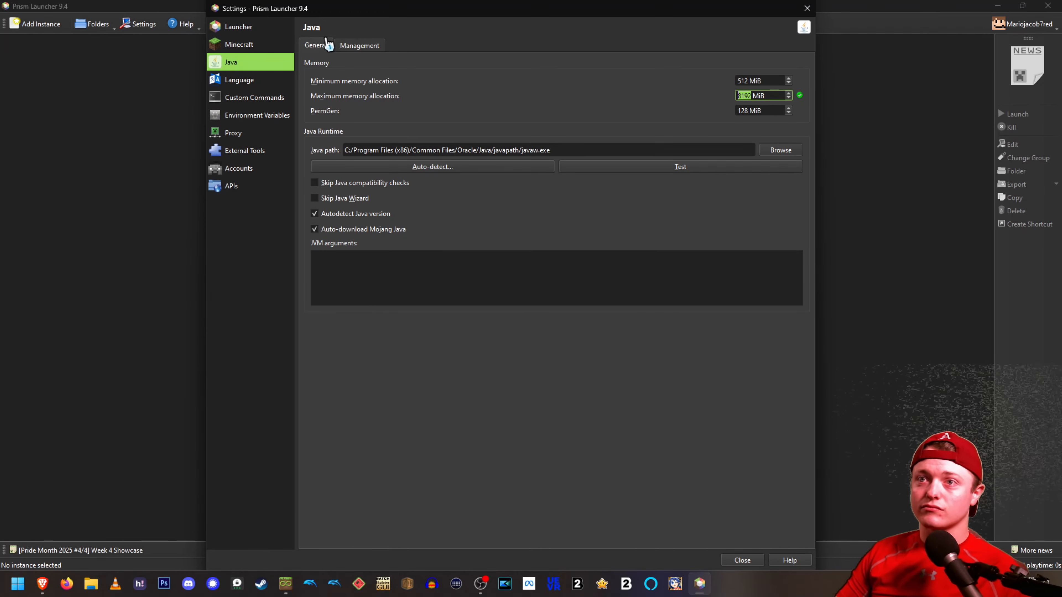
Download Mojang's Java 21 runtime, version 21.0.7, as a managed Java version.
left_click(357, 45)
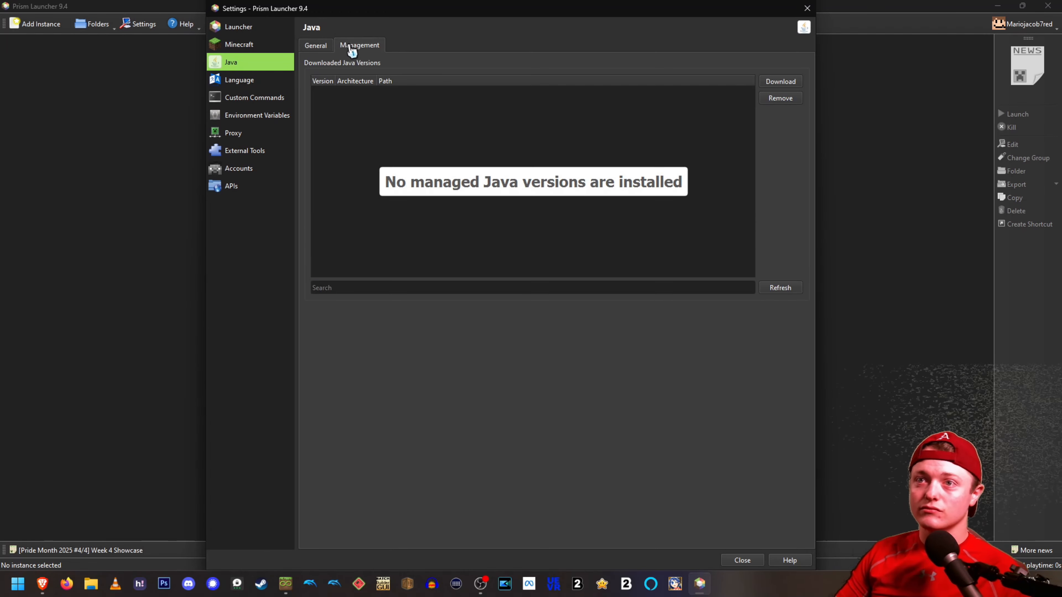
left_click(787, 84)
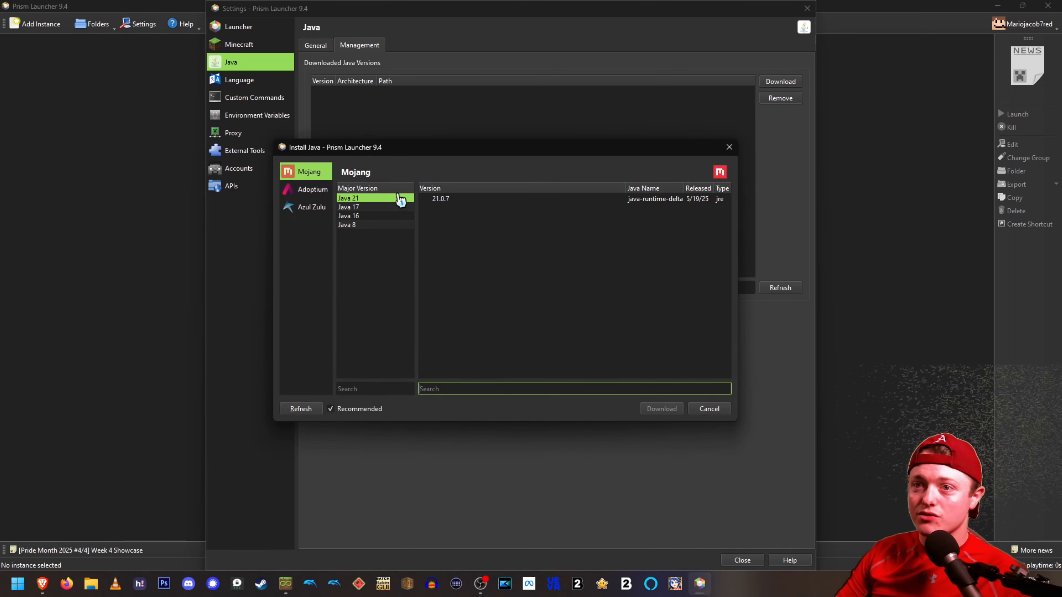
left_click(458, 199)
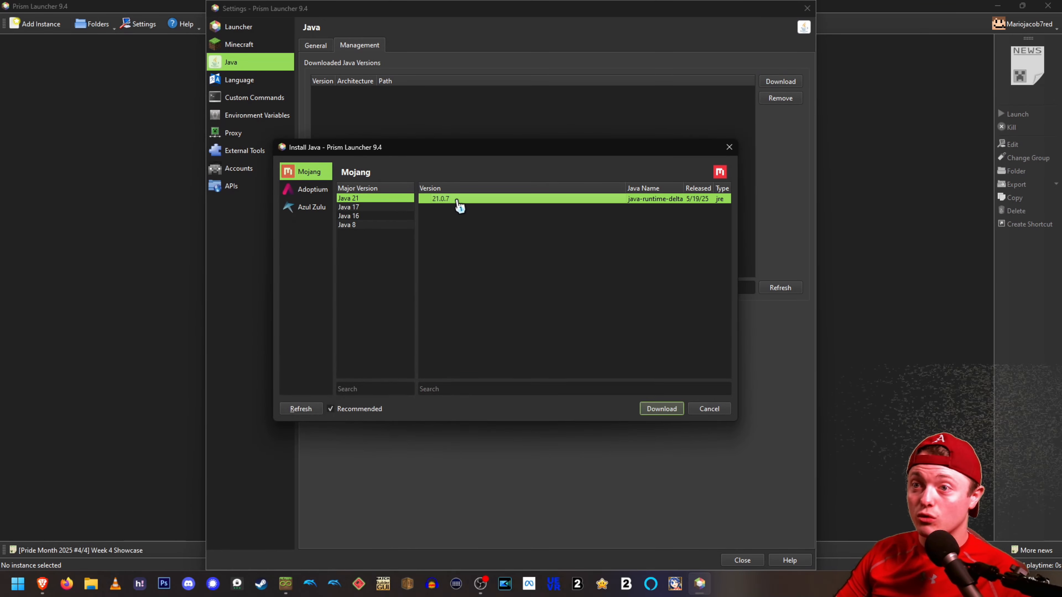
left_click(657, 410)
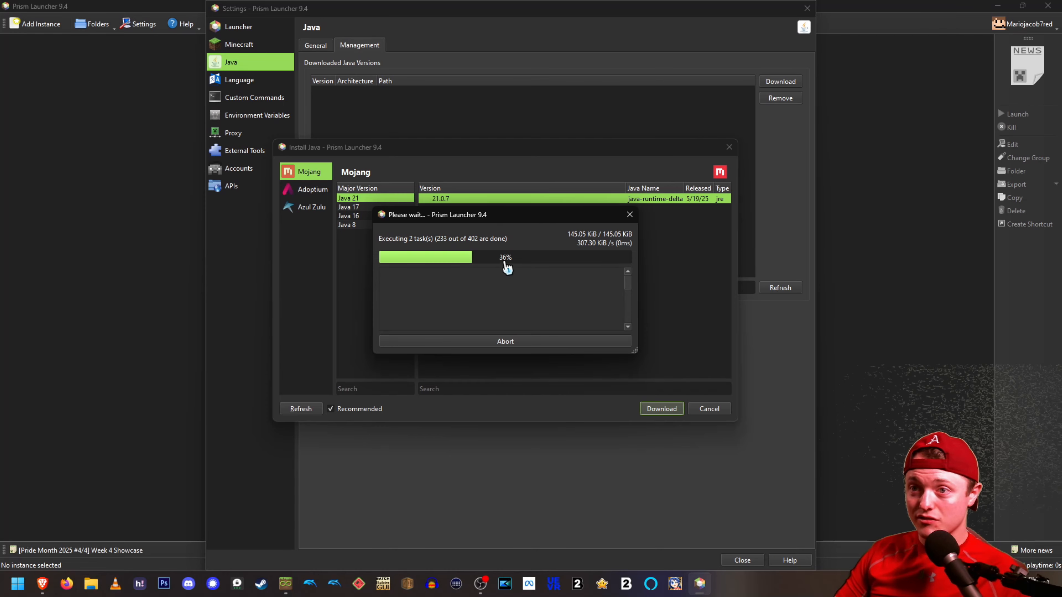
left_click_drag(401, 219, 476, 225)
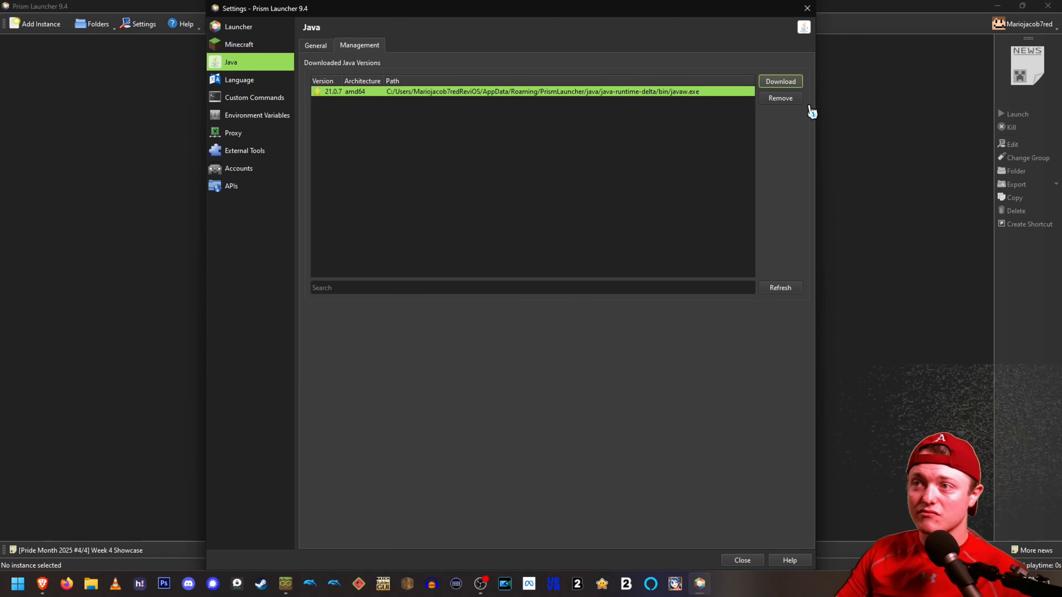
Download Mojang's Java 17 (17.0.15) and Java 8 (1.8.0_51) runtimes and refresh the list of managed Java versions.
left_click(780, 81)
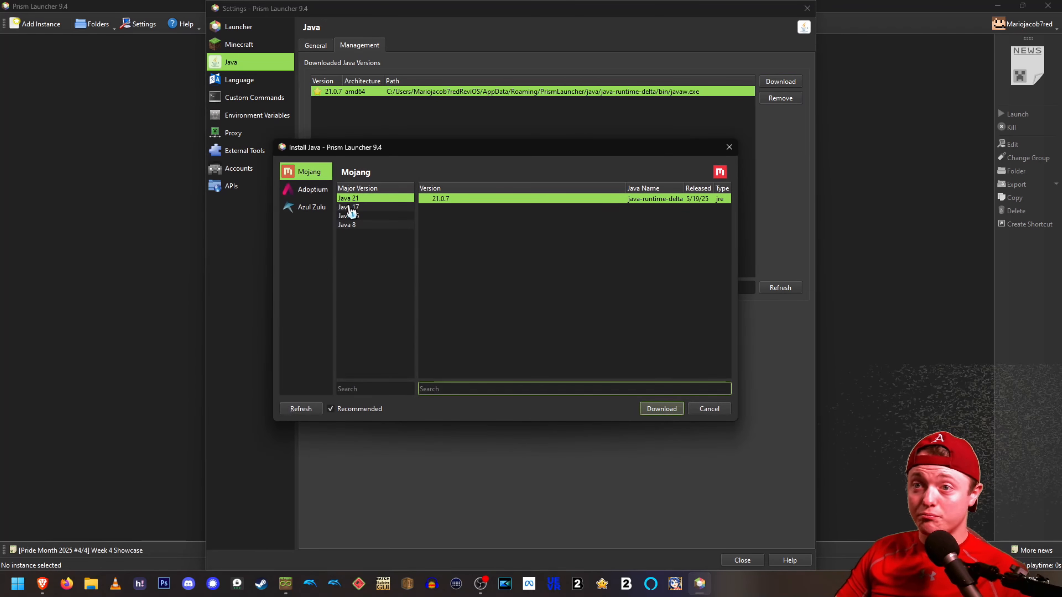
left_click(370, 208)
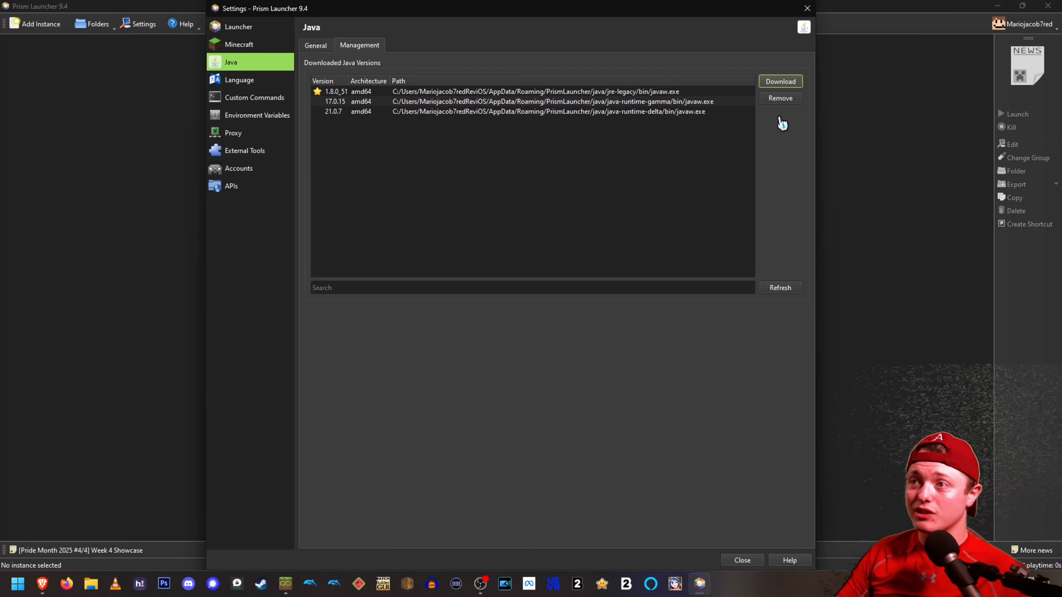
left_click(781, 289)
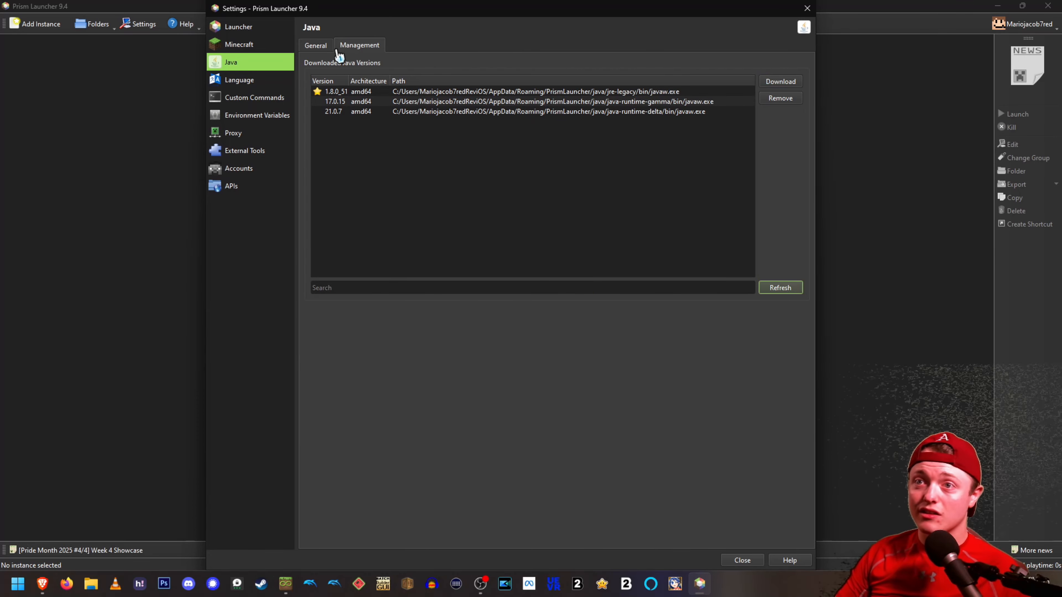
Review the remaining settings pages from Language through APIs, recheck the launcher's User Interface options, and close the settings.
left_click(318, 45)
left_click(238, 83)
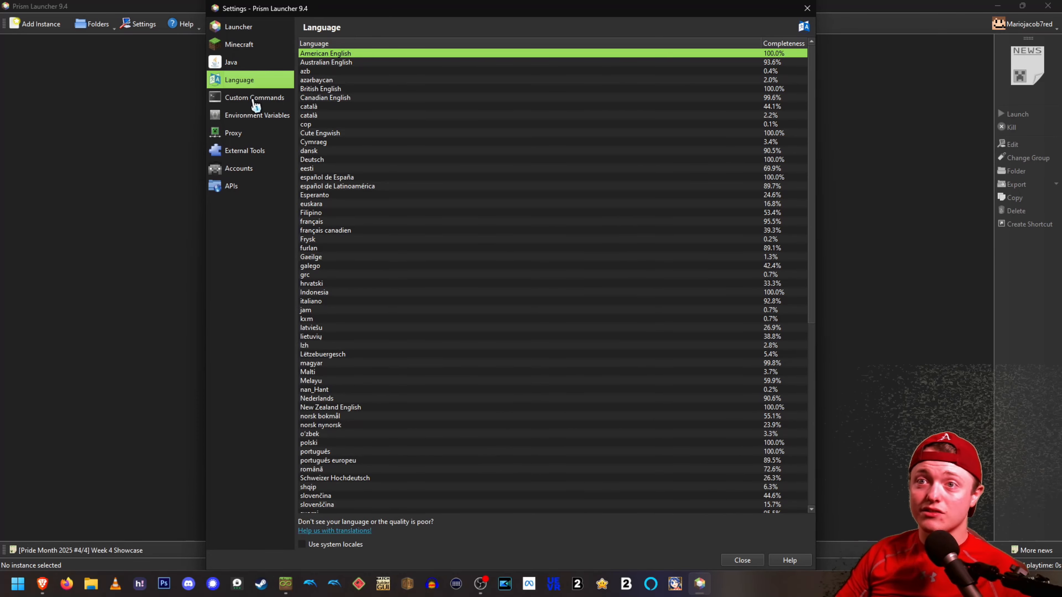
left_click(252, 99)
left_click(256, 119)
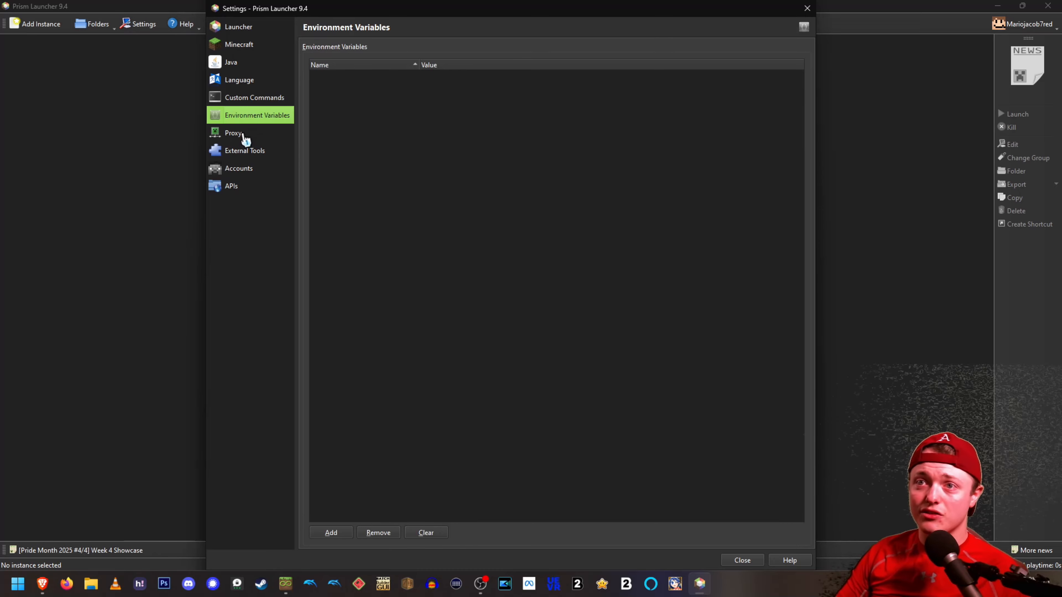
left_click(245, 138)
left_click(259, 155)
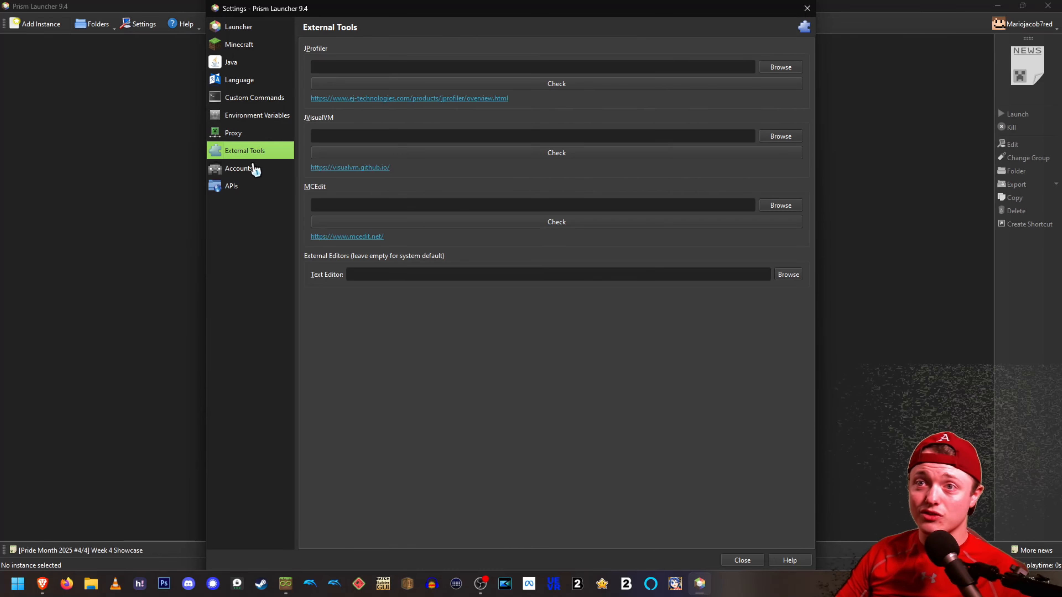
left_click(254, 169)
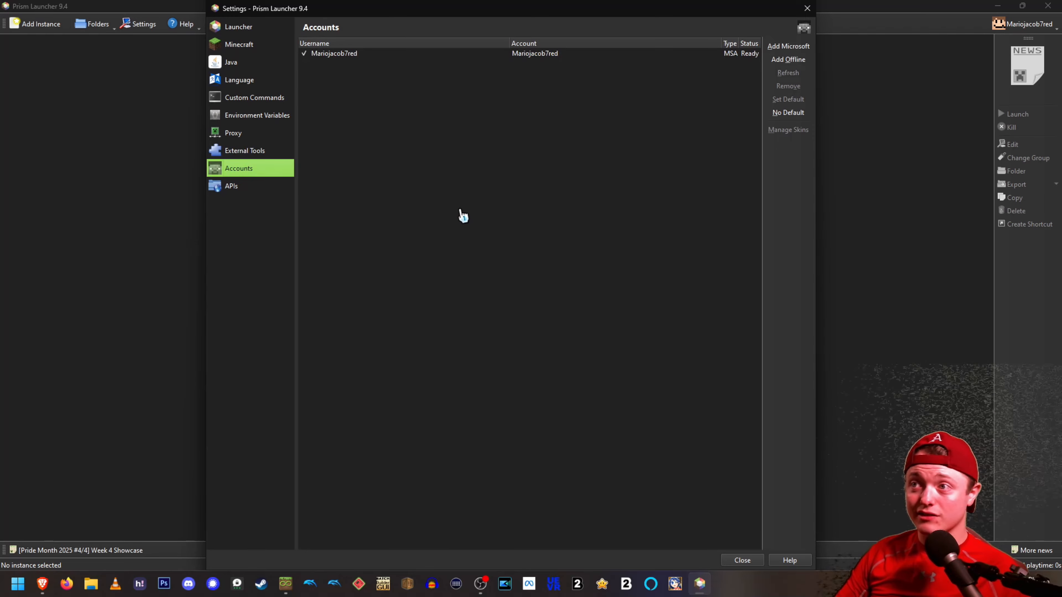
left_click(259, 190)
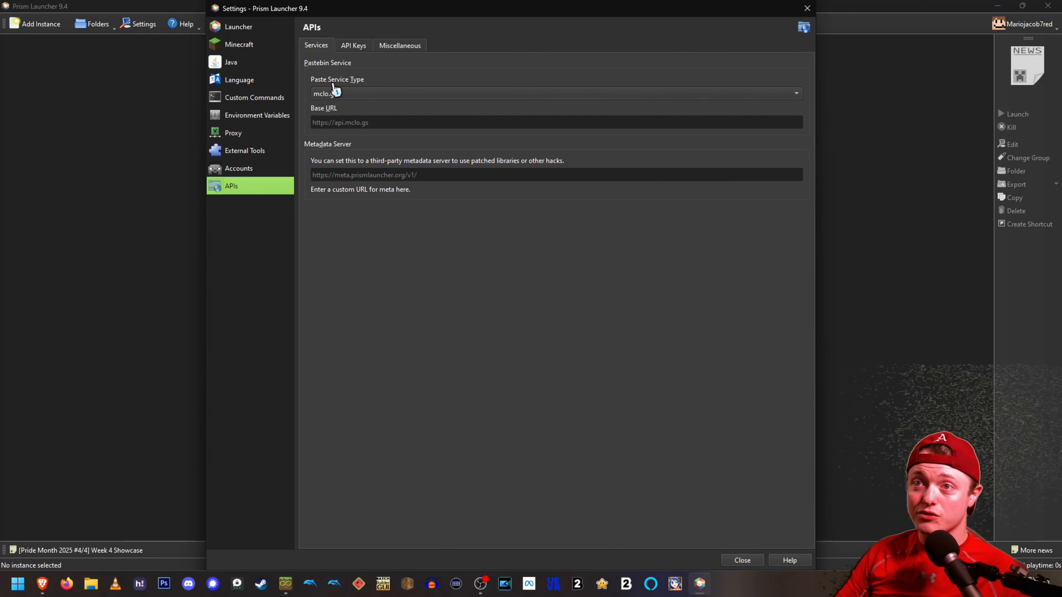
left_click(258, 29)
left_click(360, 42)
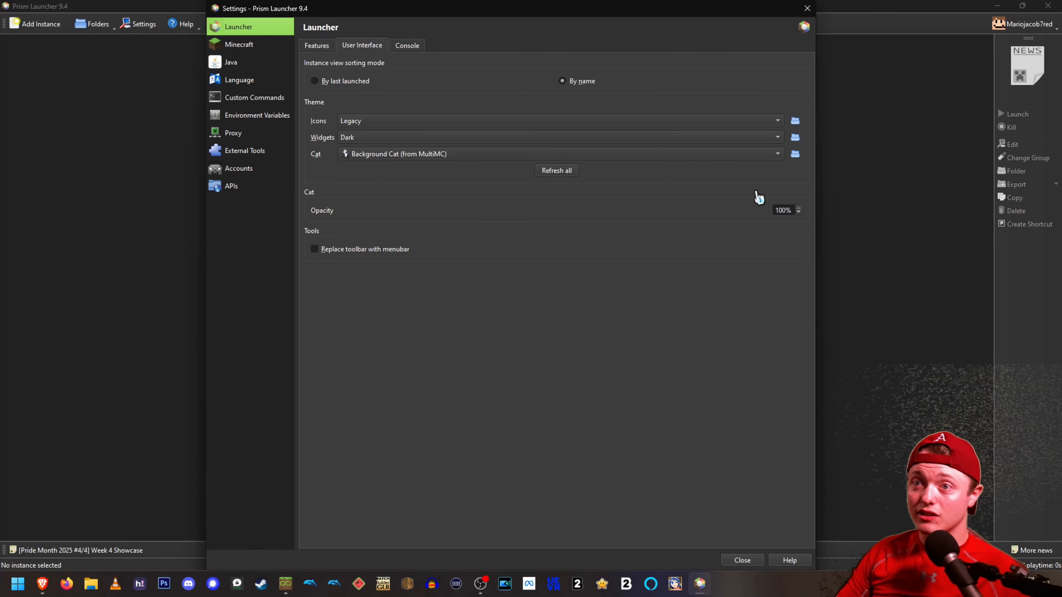
left_click(755, 563)
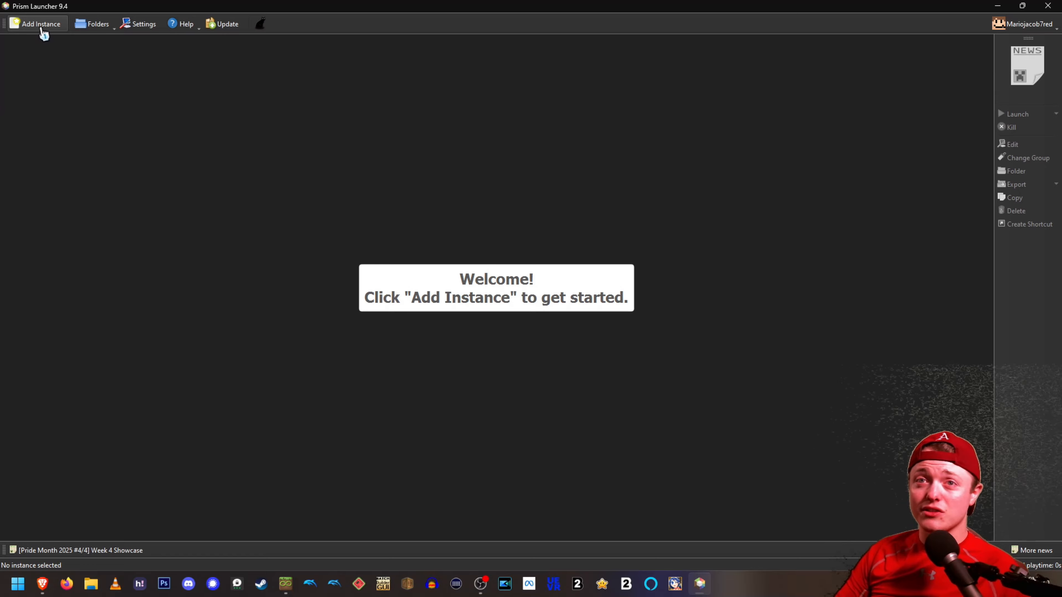
right_click(97, 88)
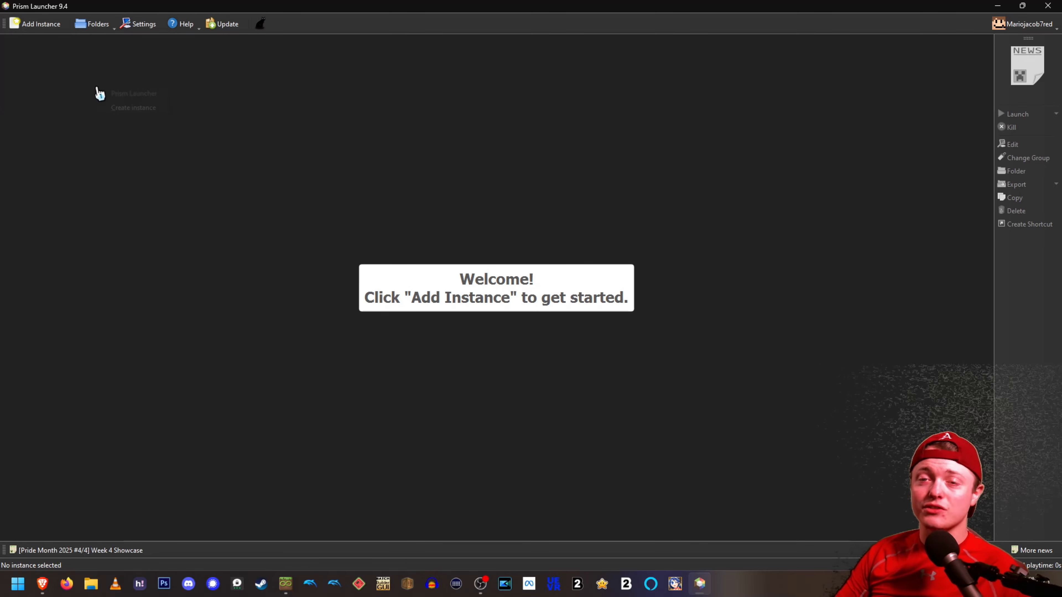
left_click(208, 161)
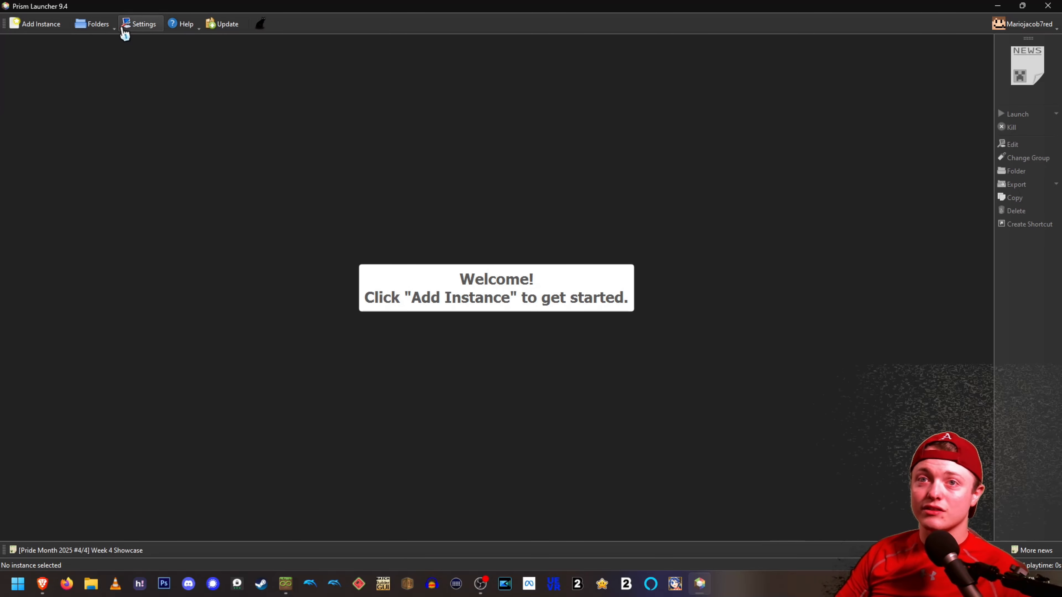
left_click(100, 25)
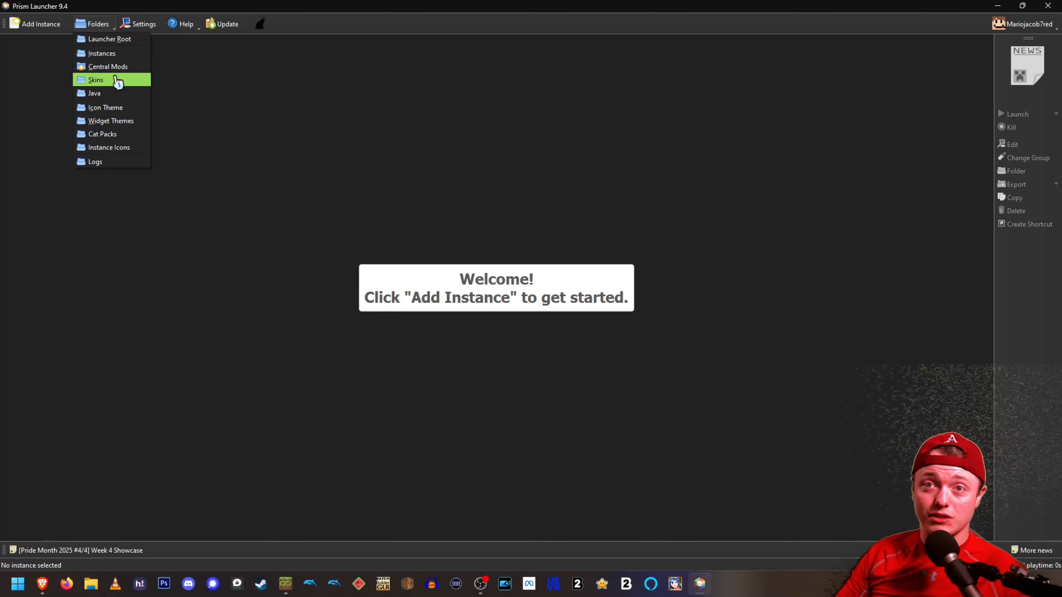
left_click(229, 91)
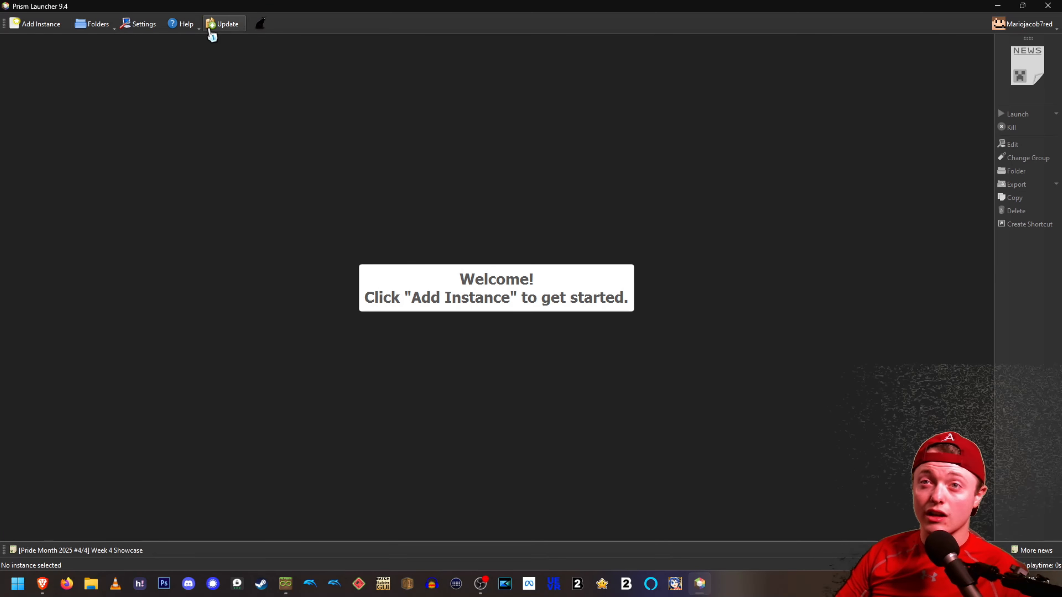
left_click(184, 24)
left_click(429, 111)
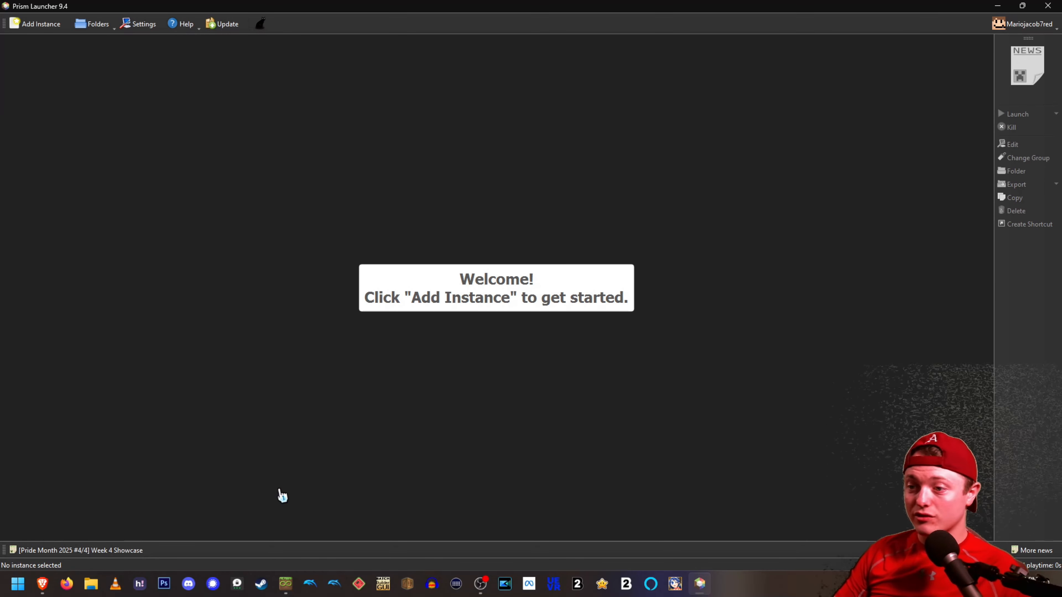
Switch to MultiMC, check the formats available for exporting the 1.21 Fabric instance, and close MultiMC without exporting.
left_click(280, 588)
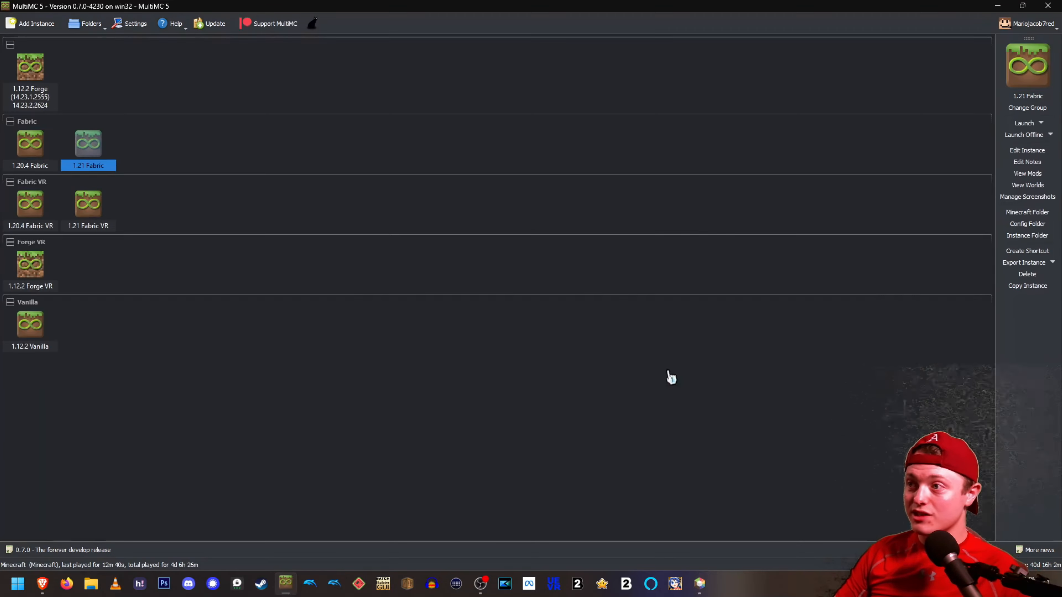
left_click(1045, 266)
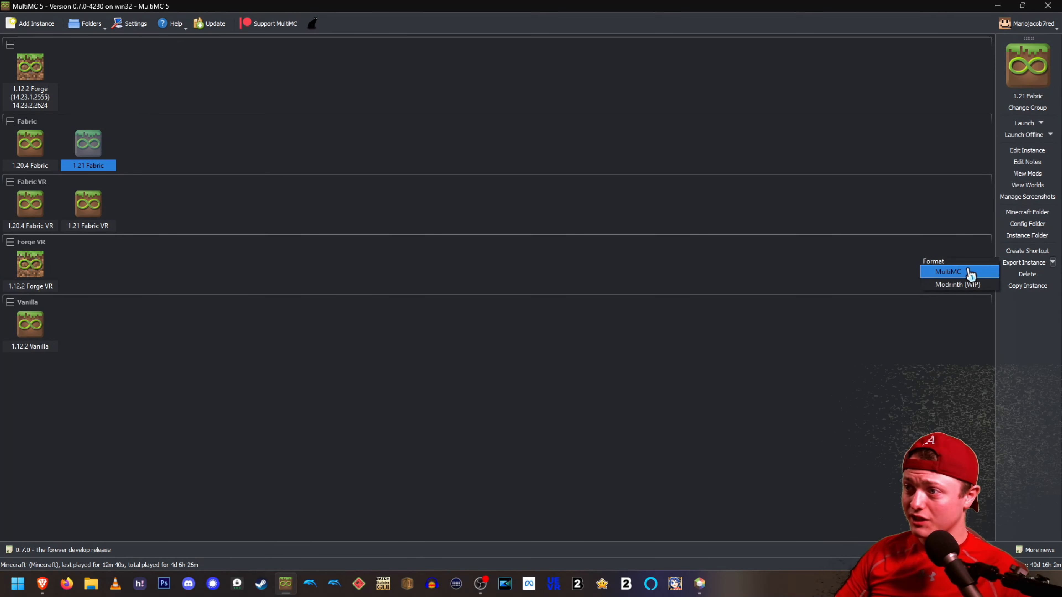
left_click(1030, 371)
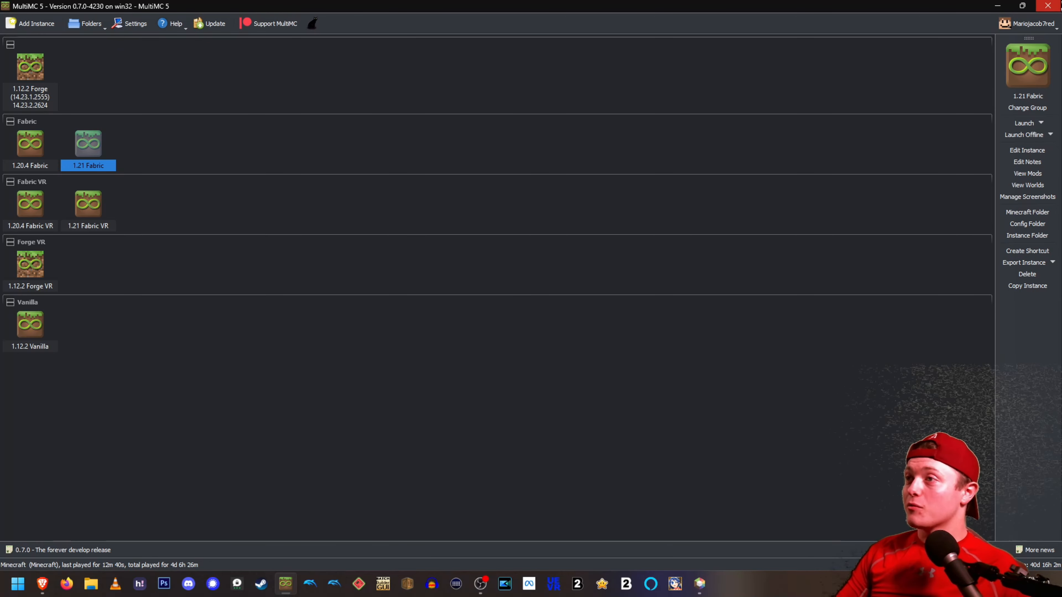
left_click(1048, 7)
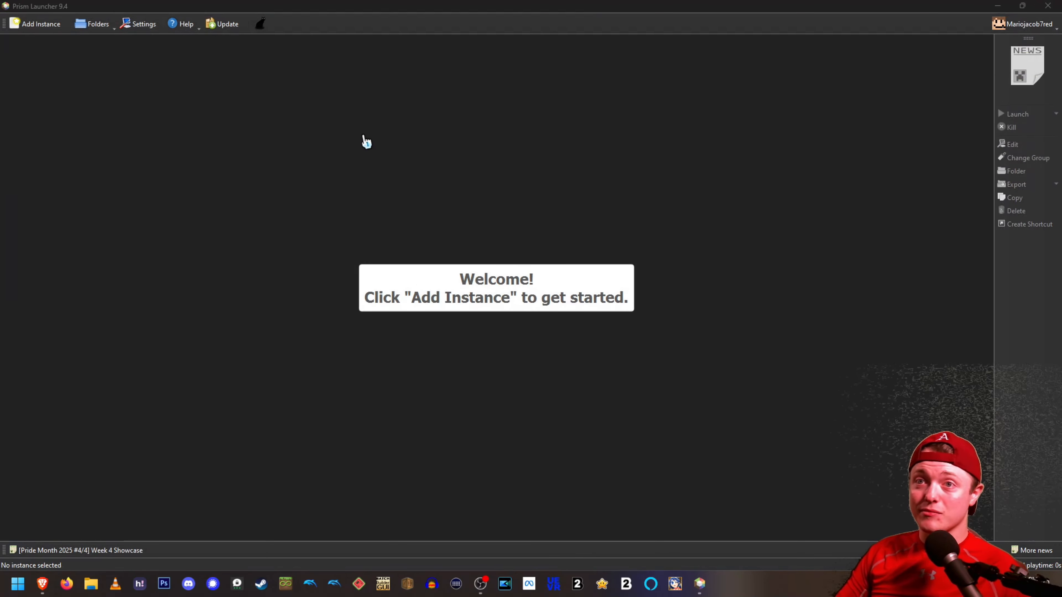
Start a new Prism Launcher instance in the Vanilla group and name it "1.12.2 Vanilla".
left_click(38, 25)
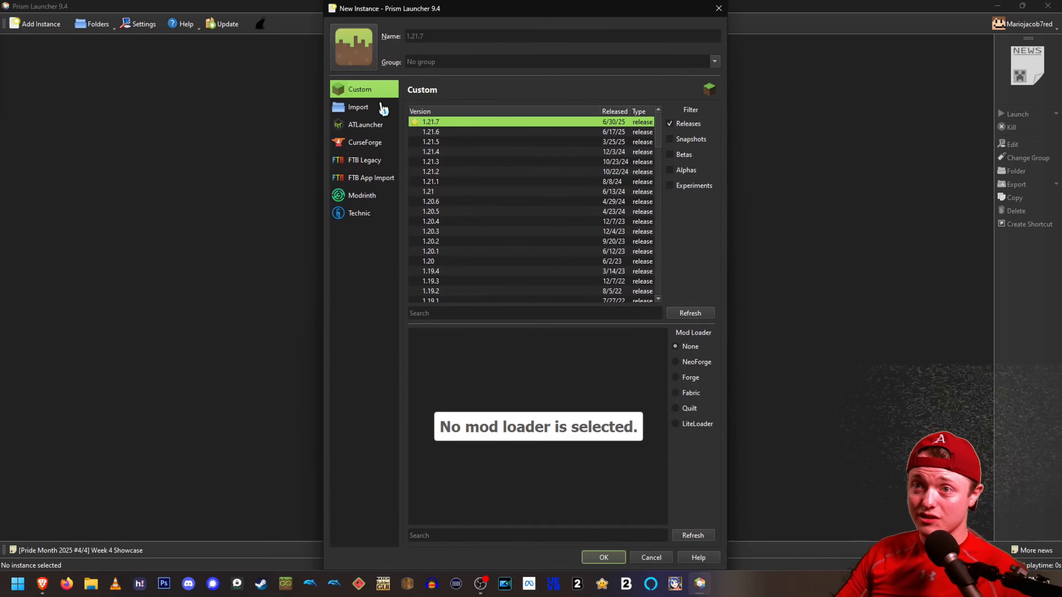
left_click(466, 62)
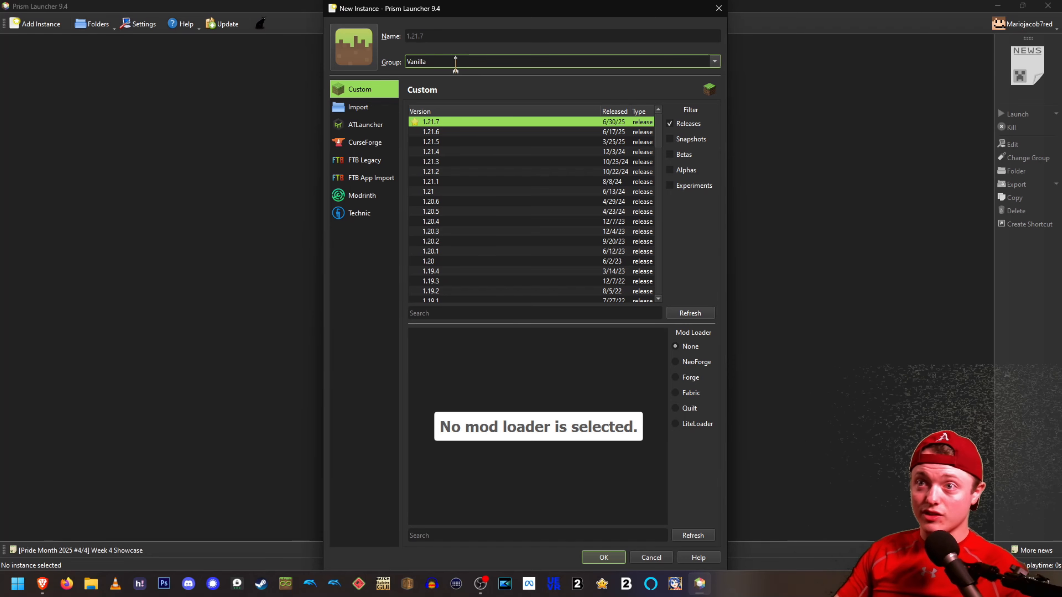
left_click(499, 35)
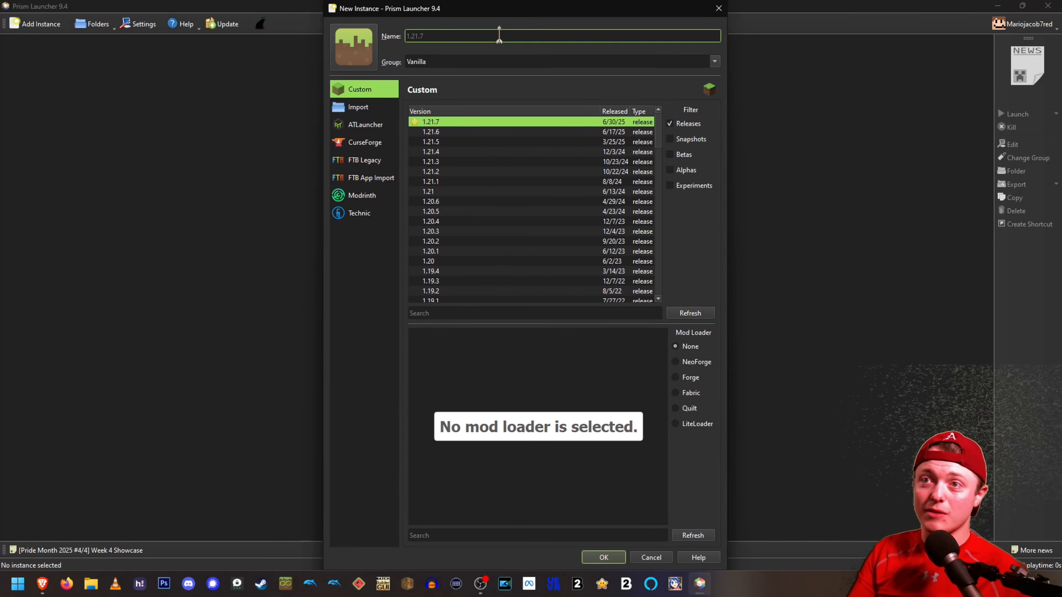
type("1")
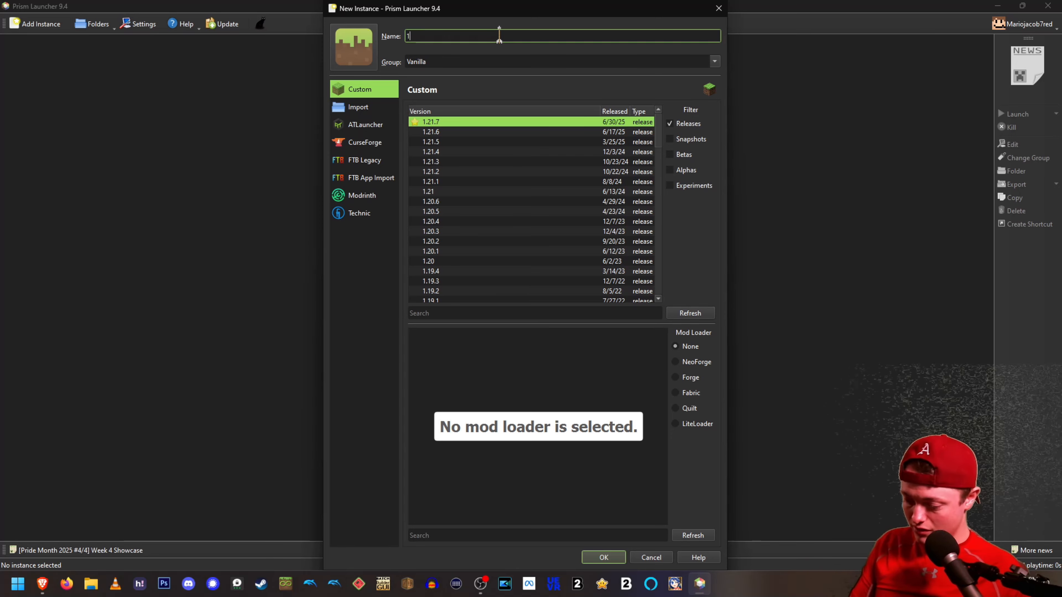
type(".12.2 Vanilla")
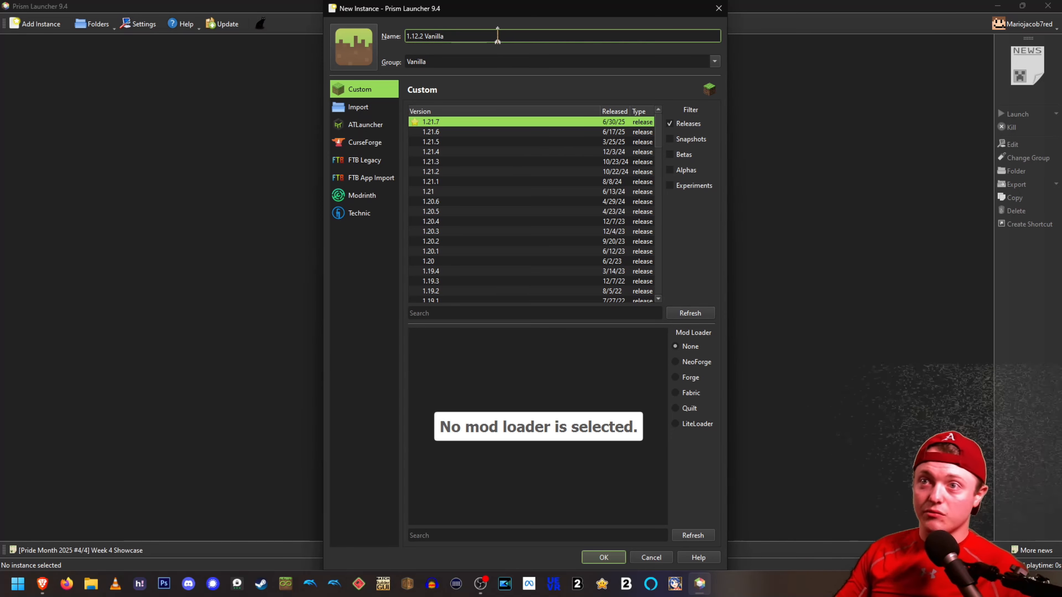
Choose Minecraft version 1.12.2 with no mod loader, keep the grass block icon, and create the instance.
scroll(556, 200, "down", 4)
scroll(556, 201, "down", 10)
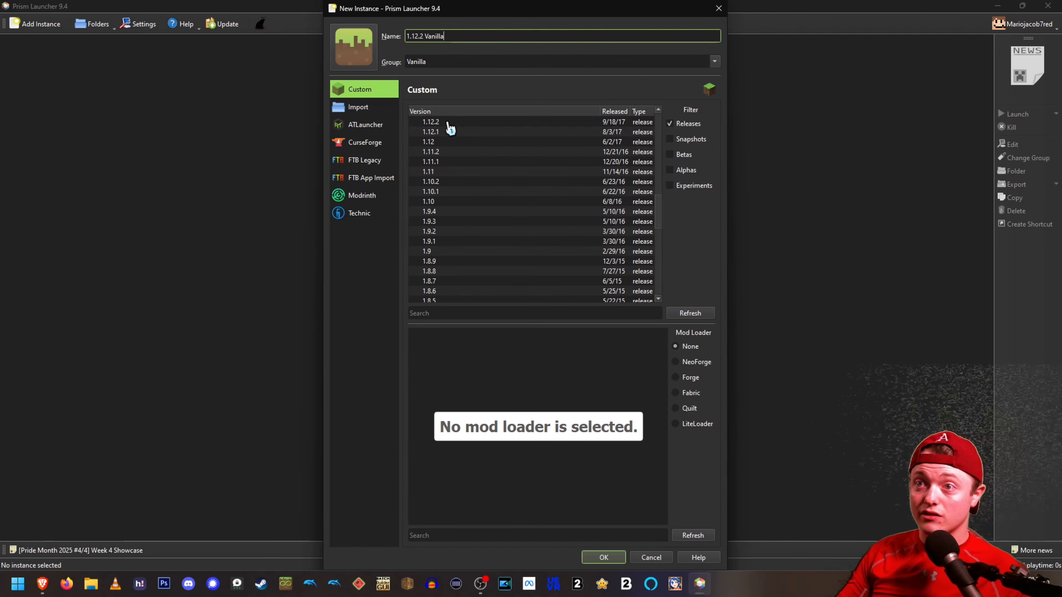
left_click(448, 124)
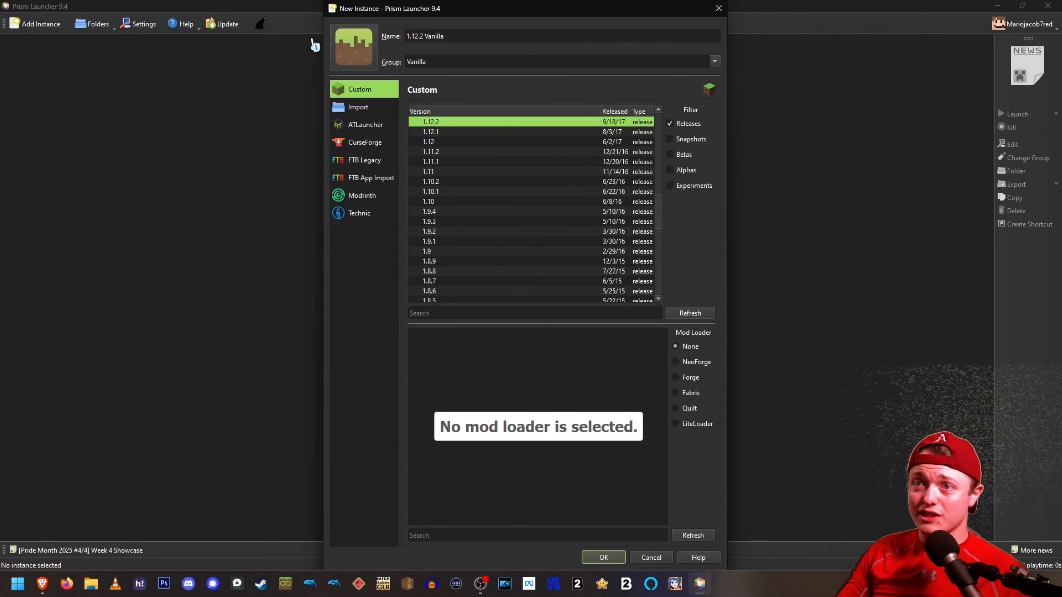
left_click(358, 47)
double_click(539, 120)
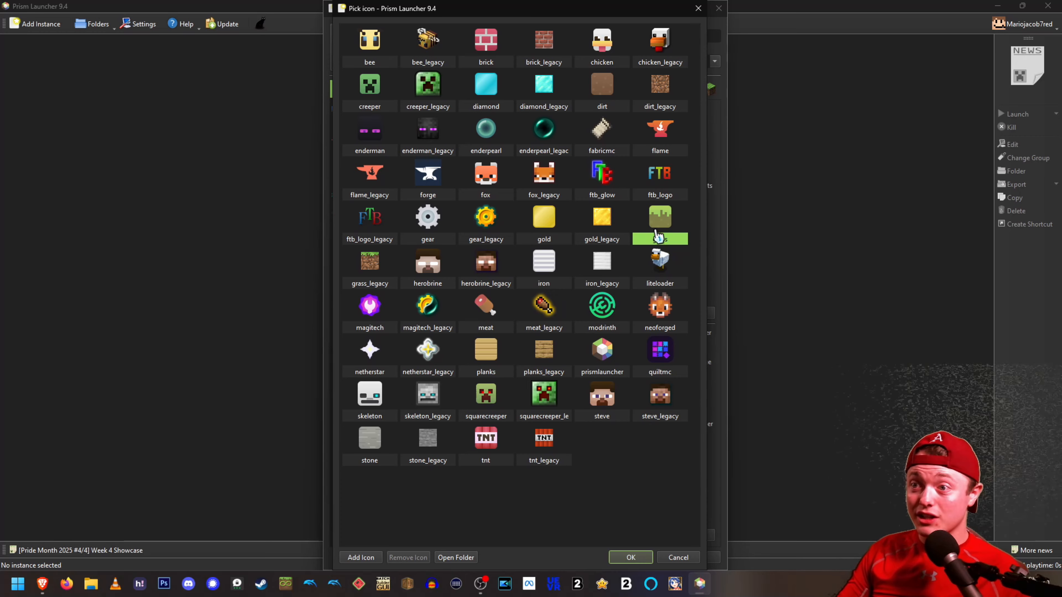
left_click(644, 558)
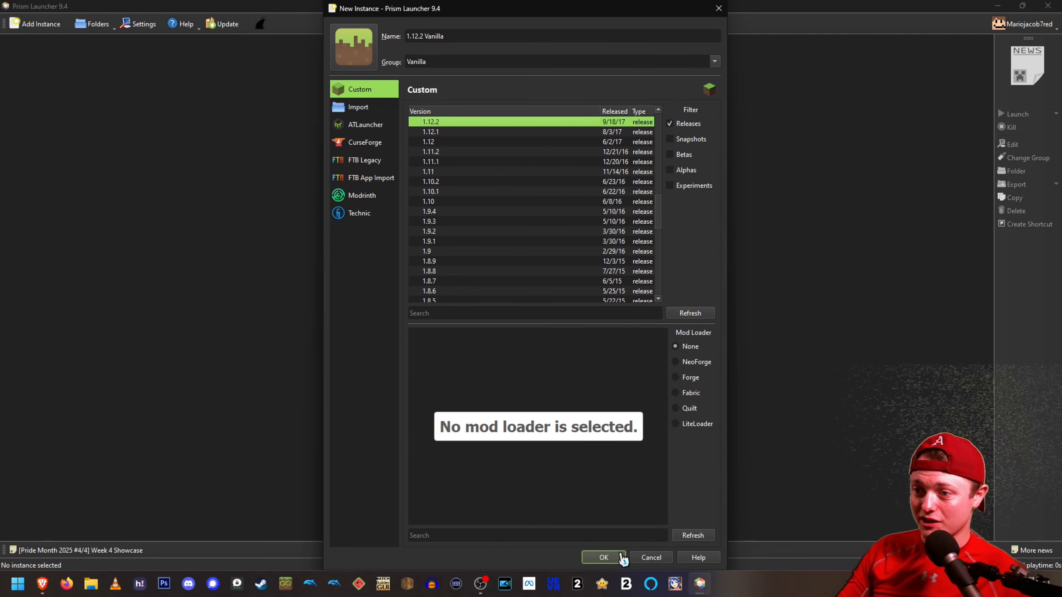
left_click(604, 558)
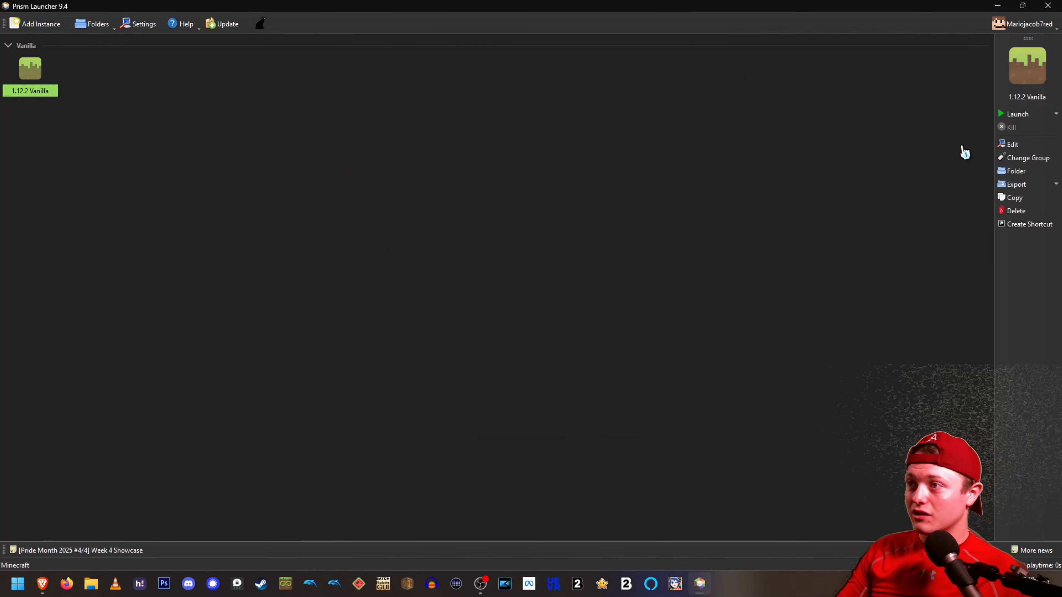
Launch the 1.12.2 Vanilla instance and set GUI Scale to Normal and Brightness to Bright in Video Settings.
left_click(1022, 118)
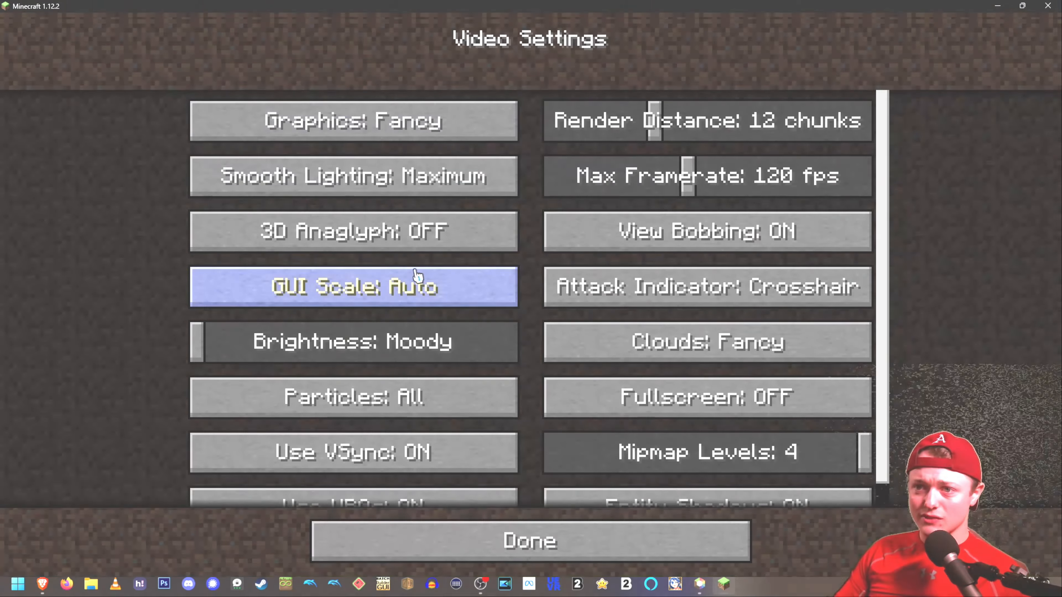
left_click(351, 285)
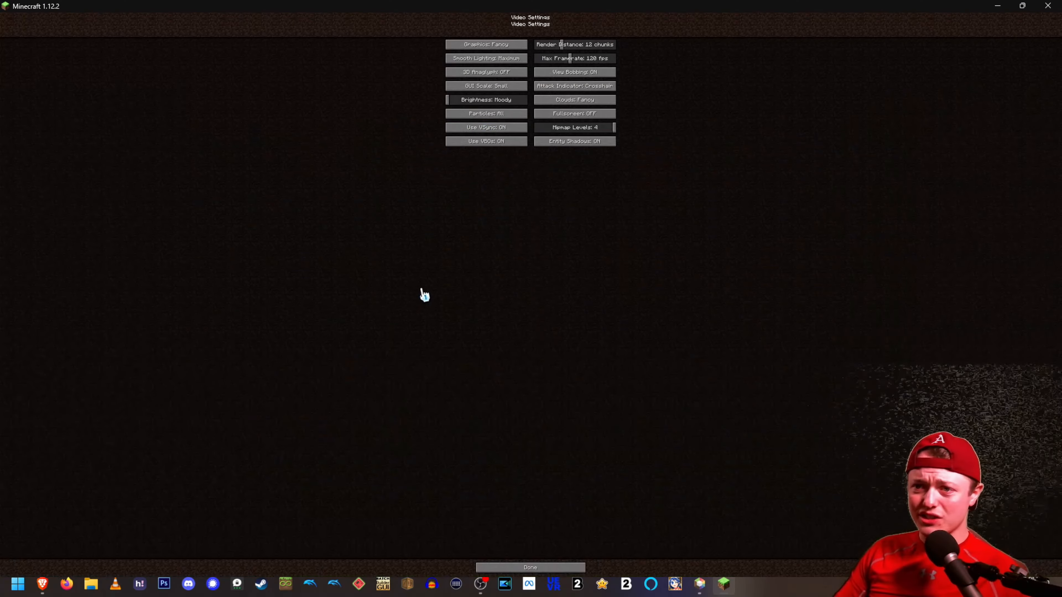
left_click(518, 86)
left_click_drag(518, 180, 550, 189)
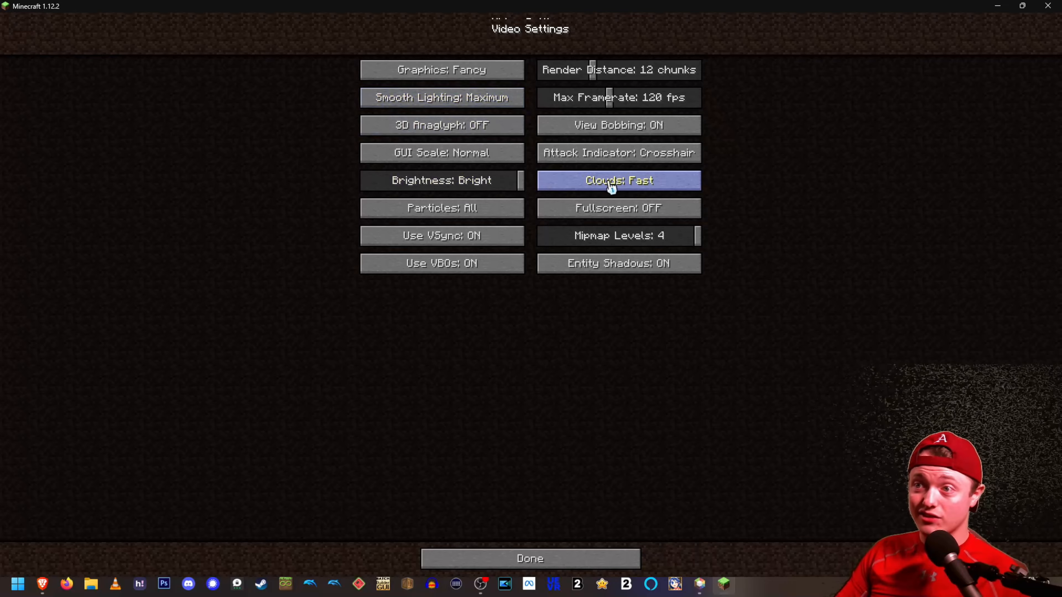
Turn off View Bobbing and VSync, set Max Framerate to Unlimited, and finish the video settings.
left_click(687, 134)
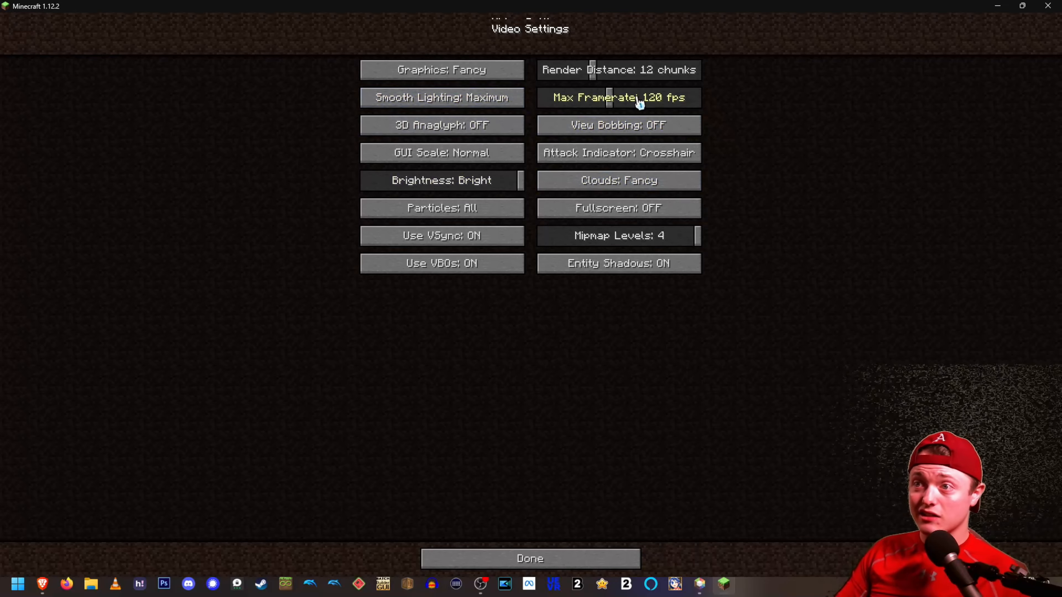
left_click_drag(612, 99, 752, 104)
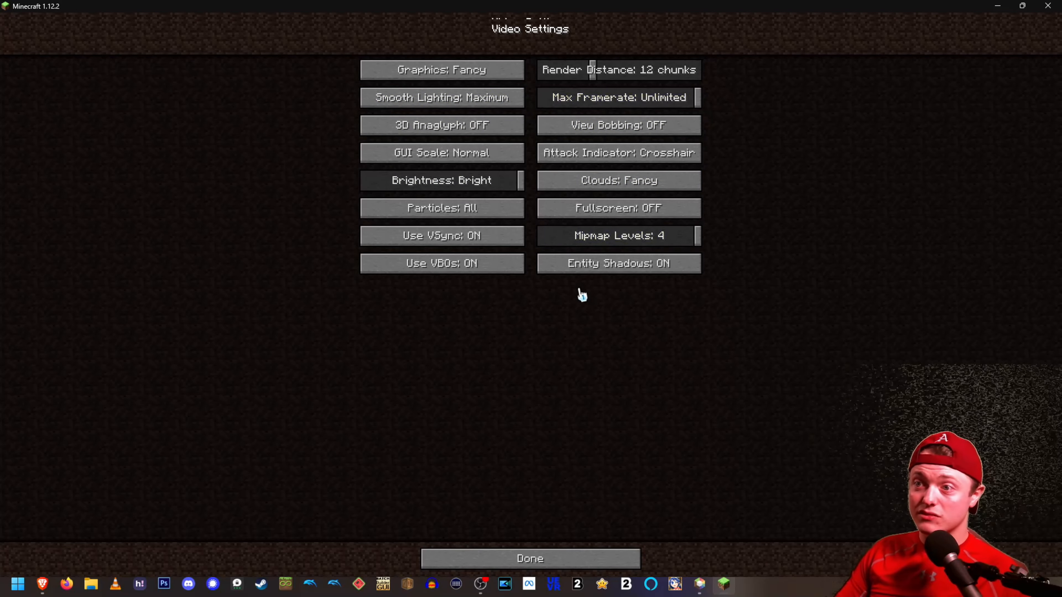
left_click(462, 237)
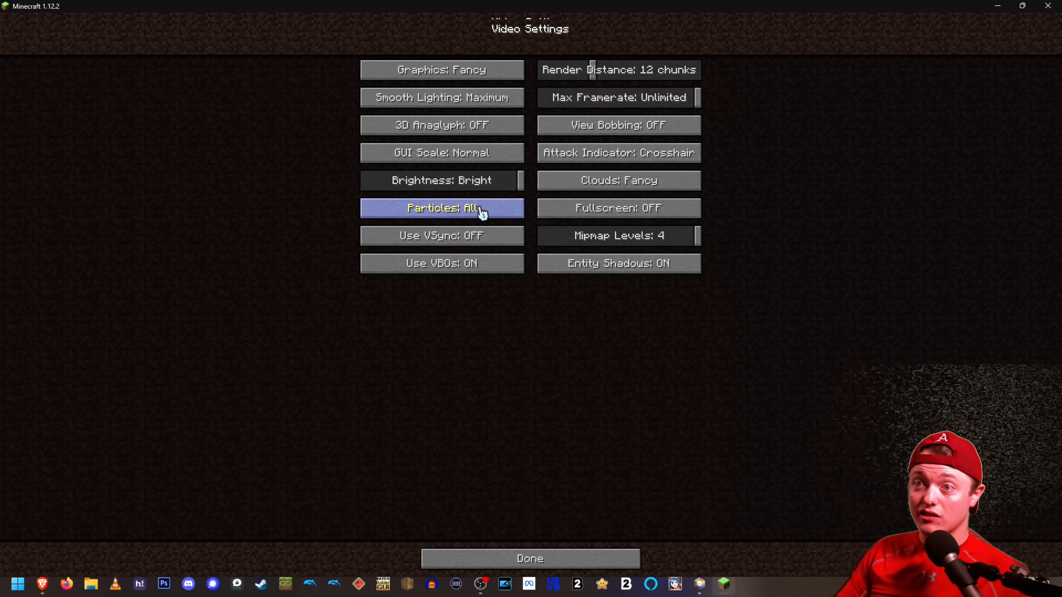
left_click(542, 560)
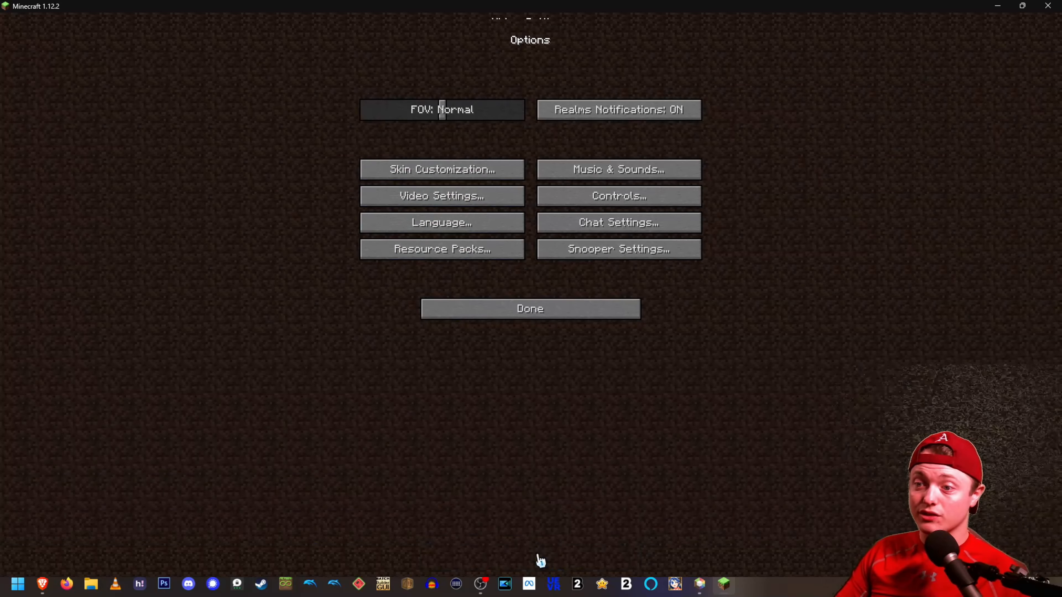
Lower the music volume to its minimum, turn Realms Notifications off, and quit Minecraft.
left_click(606, 170)
left_click_drag(484, 142, 289, 150)
left_click(547, 315)
left_click(604, 112)
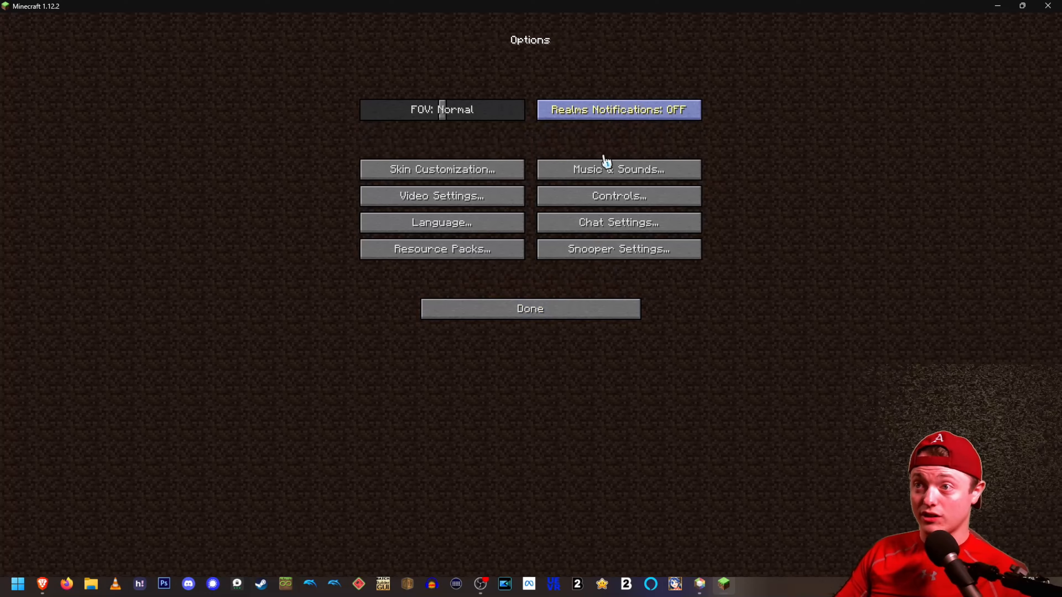
left_click(575, 312)
left_click(577, 316)
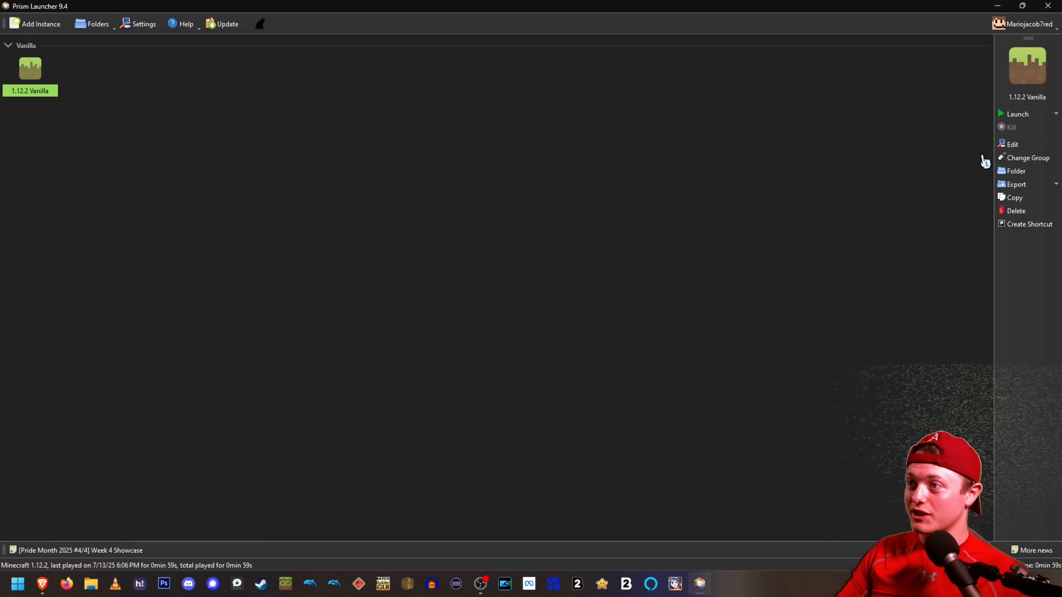
Open the 1.12.2 Vanilla instance for editing, check its version components, and try to download mods for it.
left_click(1015, 146)
left_click_drag(575, 150, 575, 1)
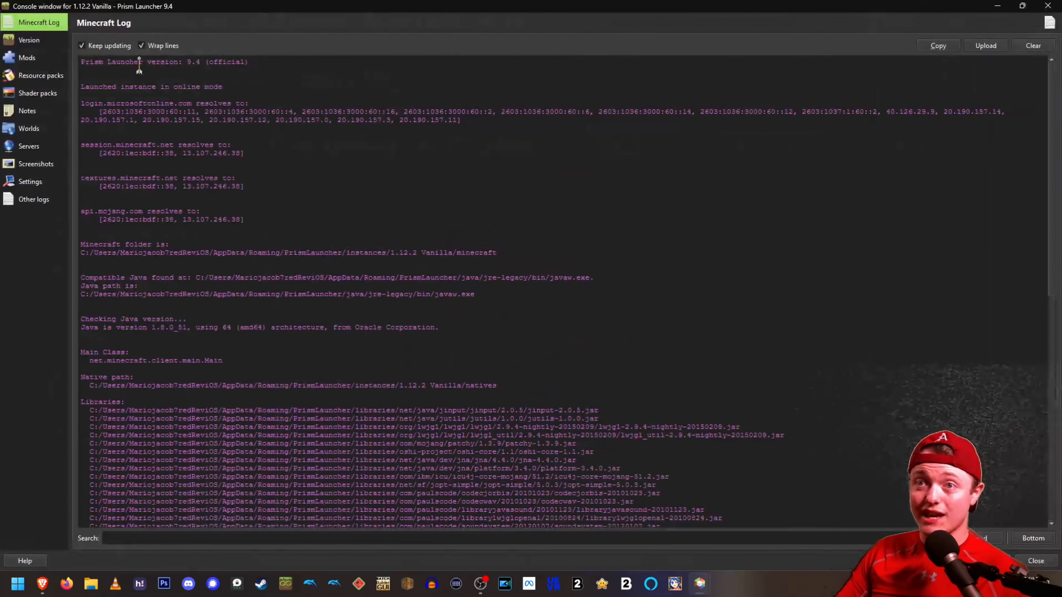
left_click(29, 40)
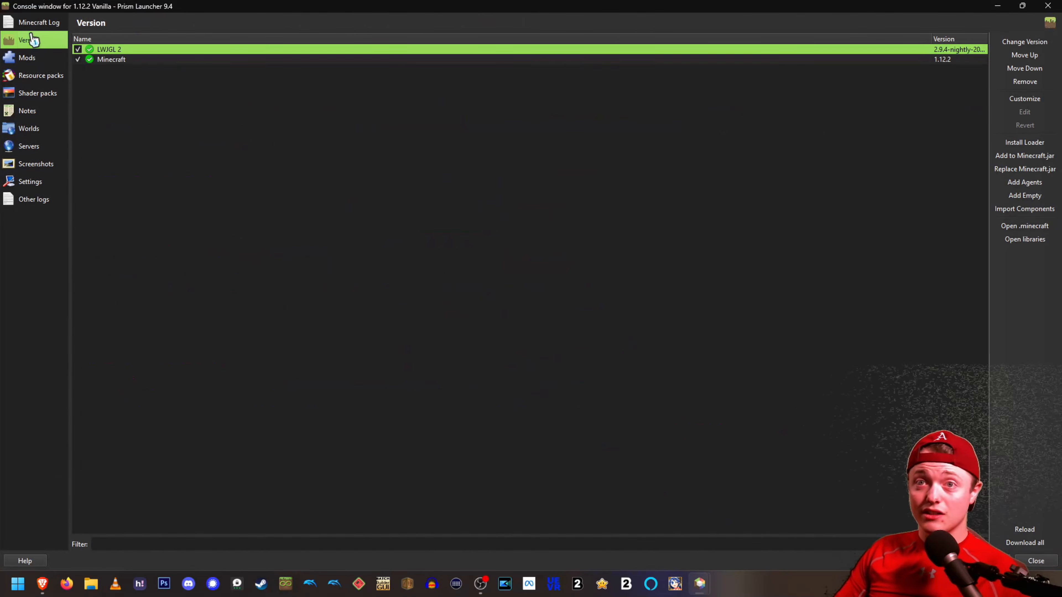
left_click(37, 62)
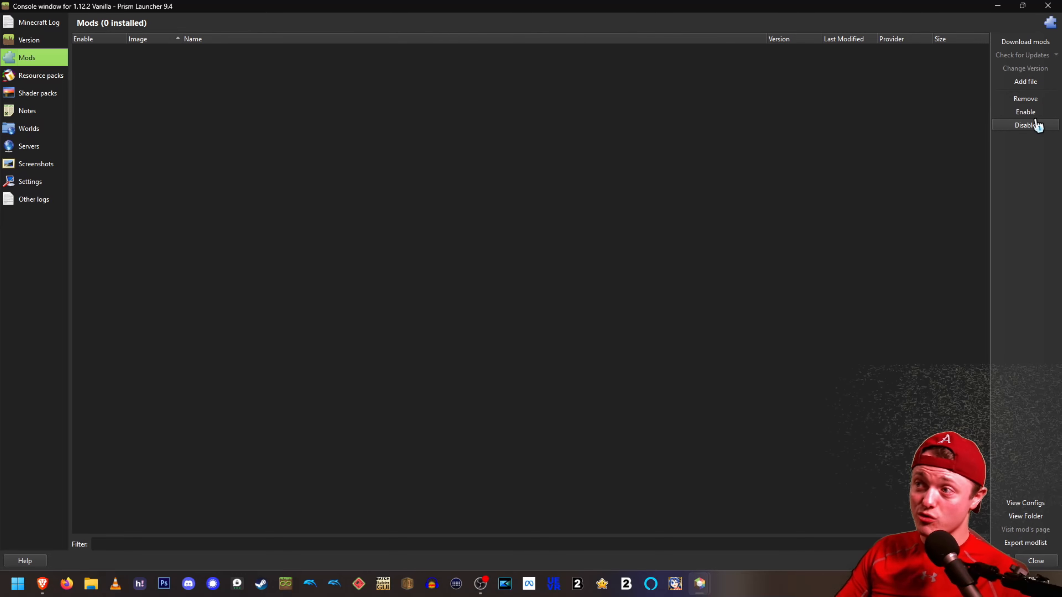
left_click(1026, 42)
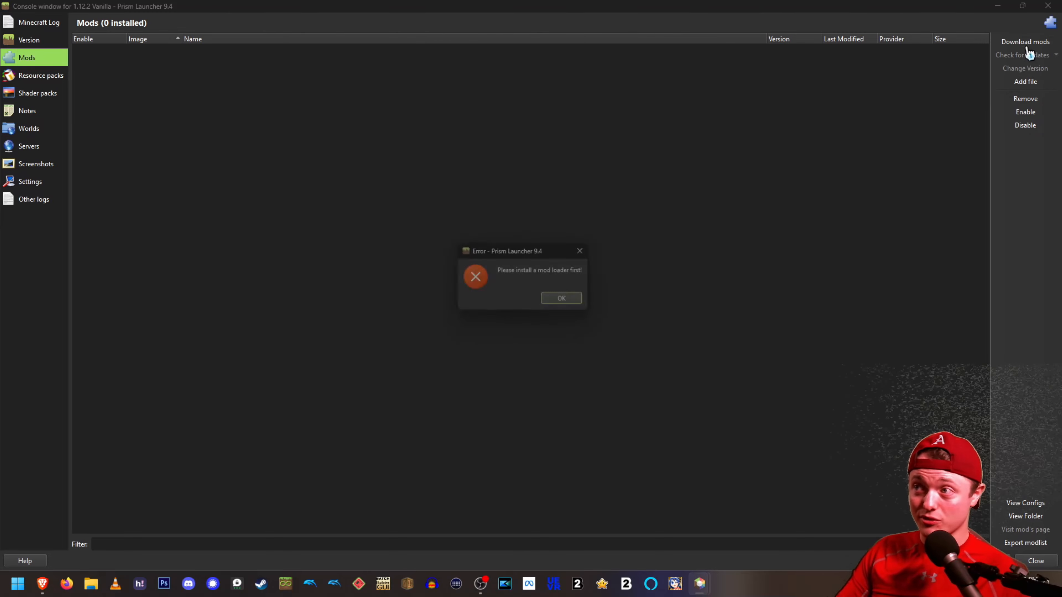
left_click(567, 302)
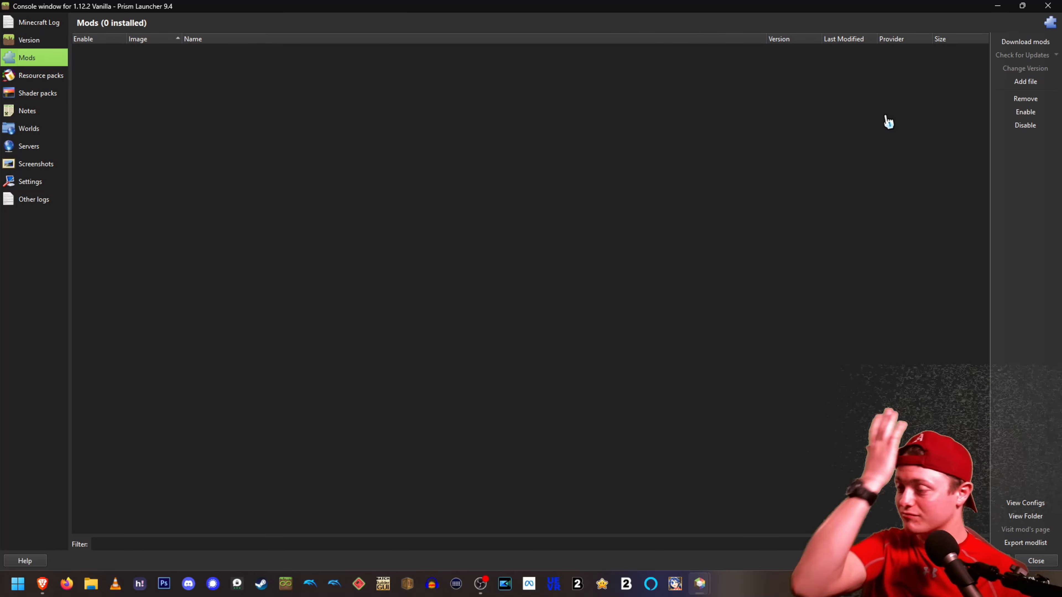
Switch to MultiMC and postpone its available update.
left_click(286, 583)
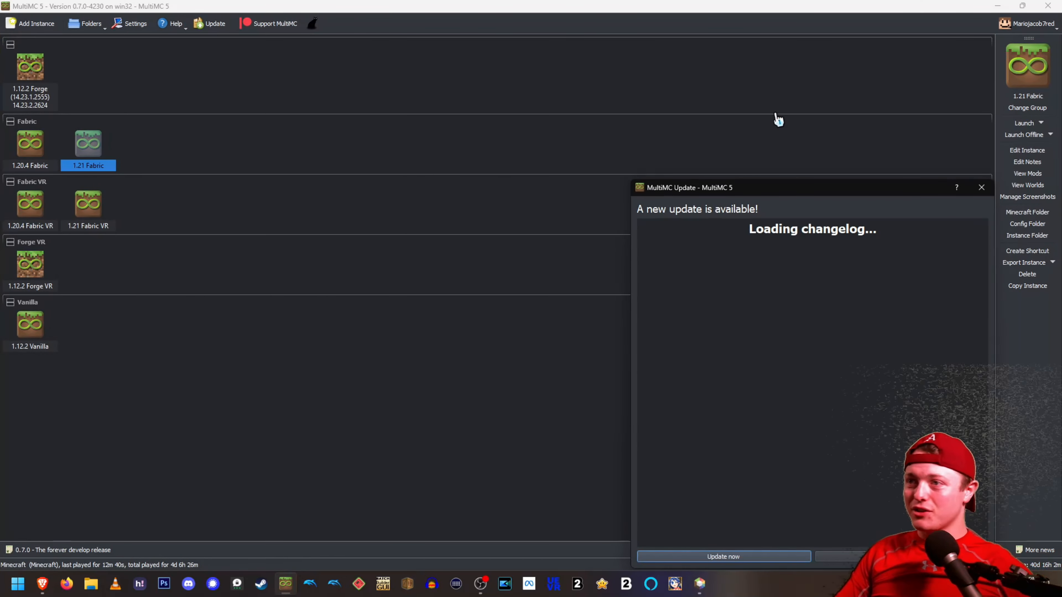
left_click_drag(955, 188, 655, 98)
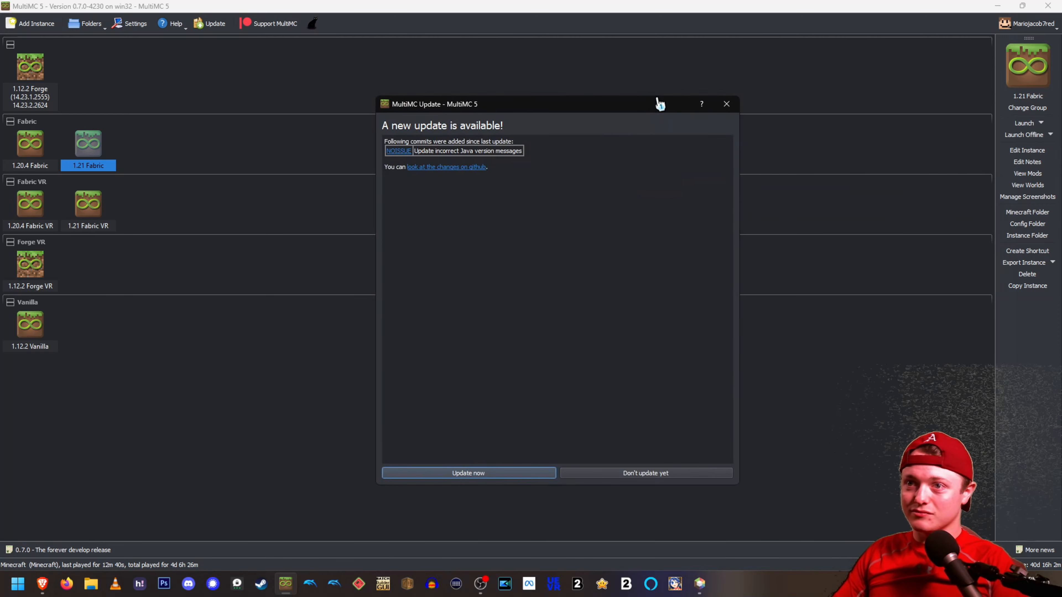
double_click(656, 97)
left_click(586, 559)
Open the 1.12.2 Forge instance in MultiMC, review its loader mods sorted by enabled state, and close its window.
left_click(26, 69)
right_click(24, 67)
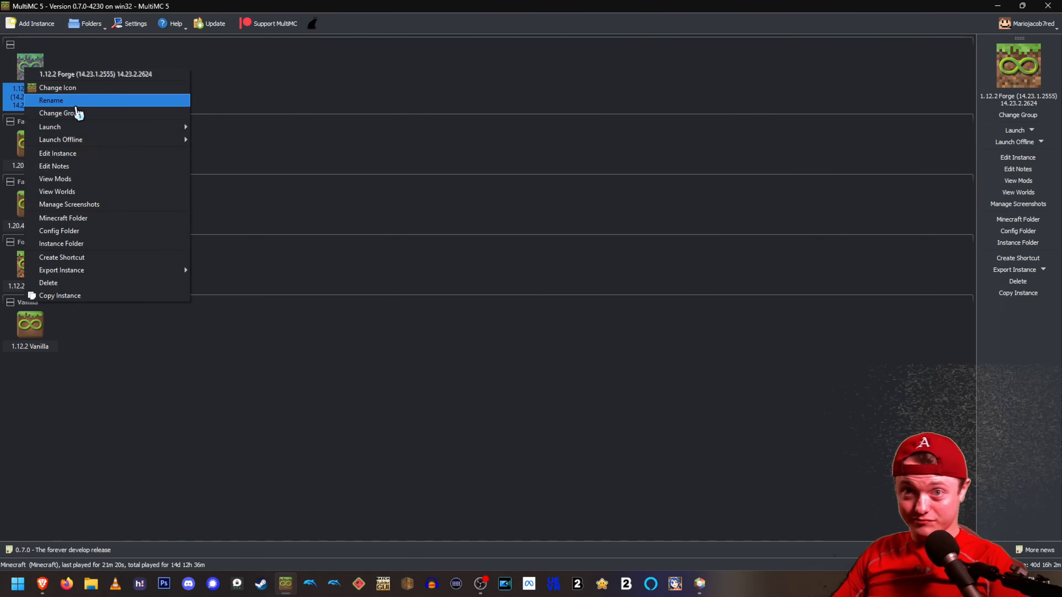
left_click(86, 158)
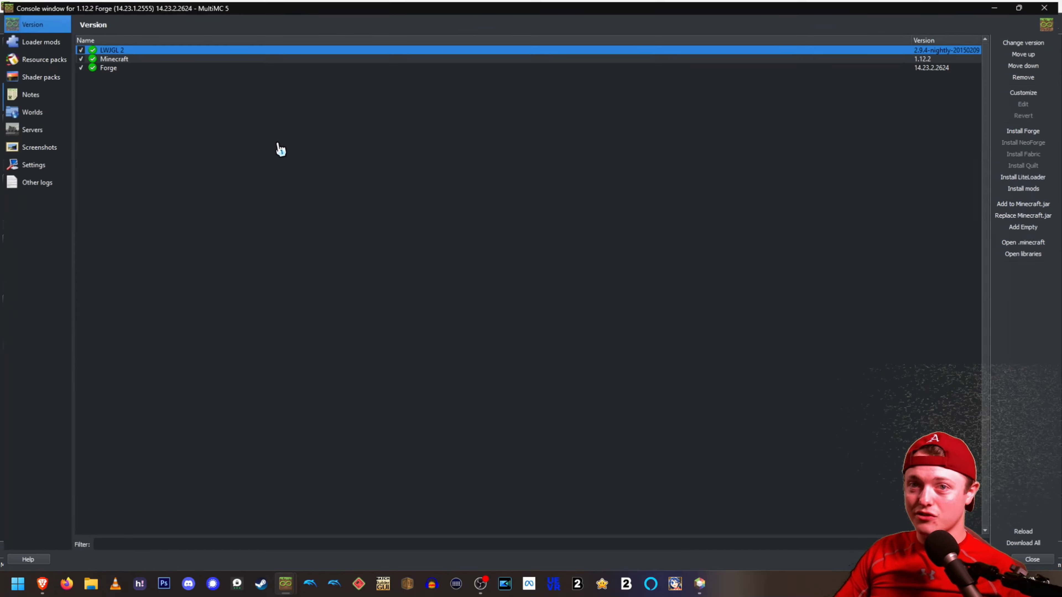
left_click(45, 42)
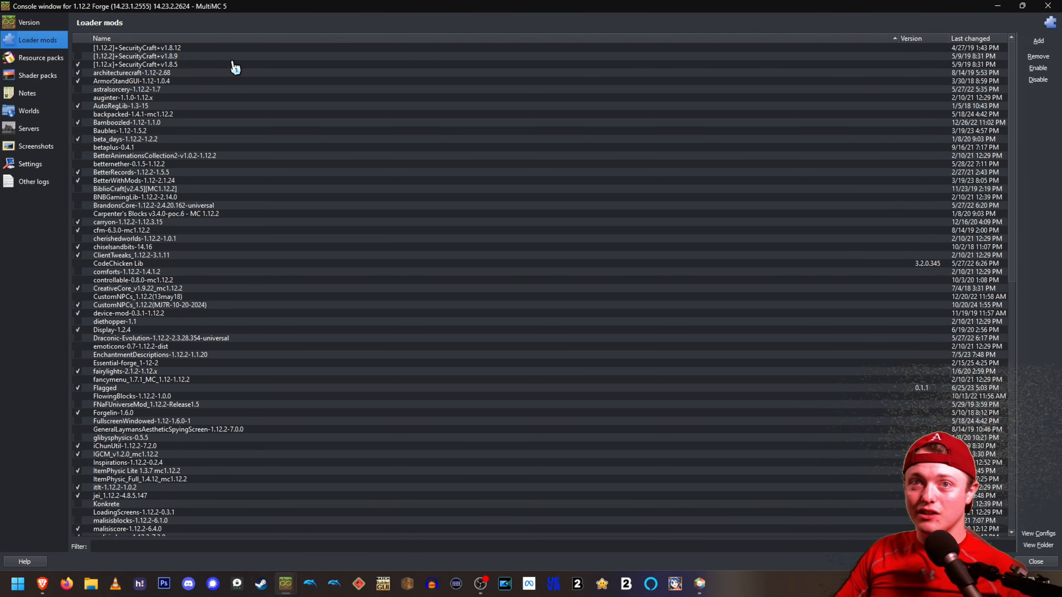
left_click(85, 38)
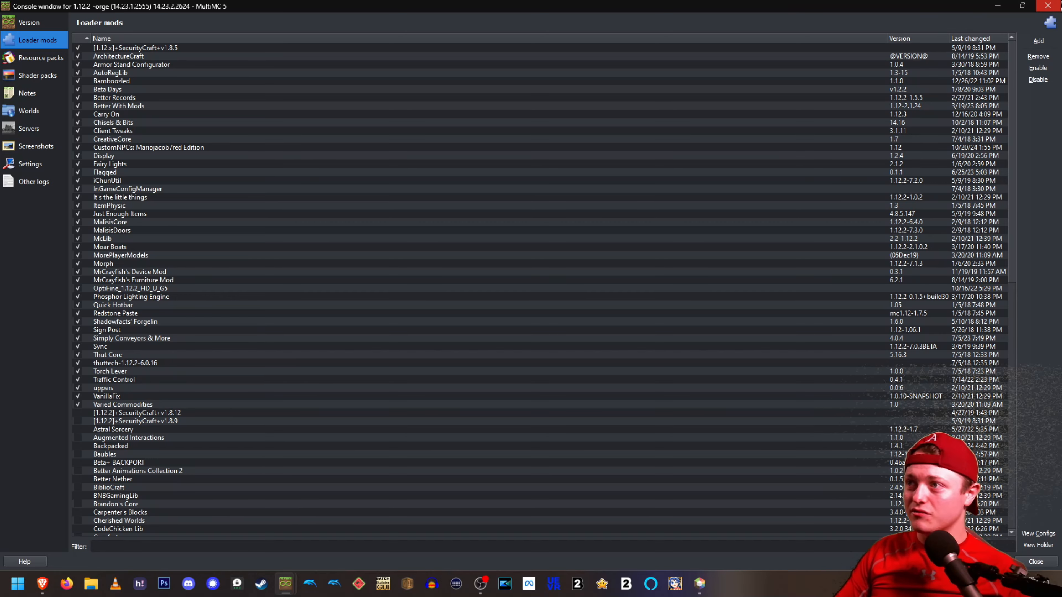
left_click(1048, 6)
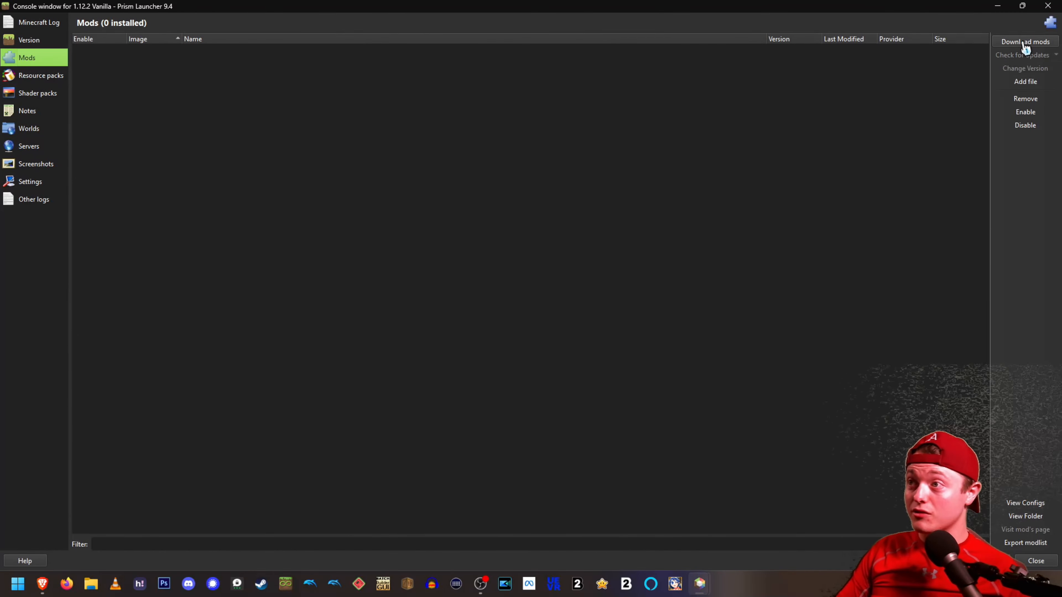
Try to download mods for the 1.12.2 Vanilla instance, and open the mod loader installer from its version components.
left_click(1025, 42)
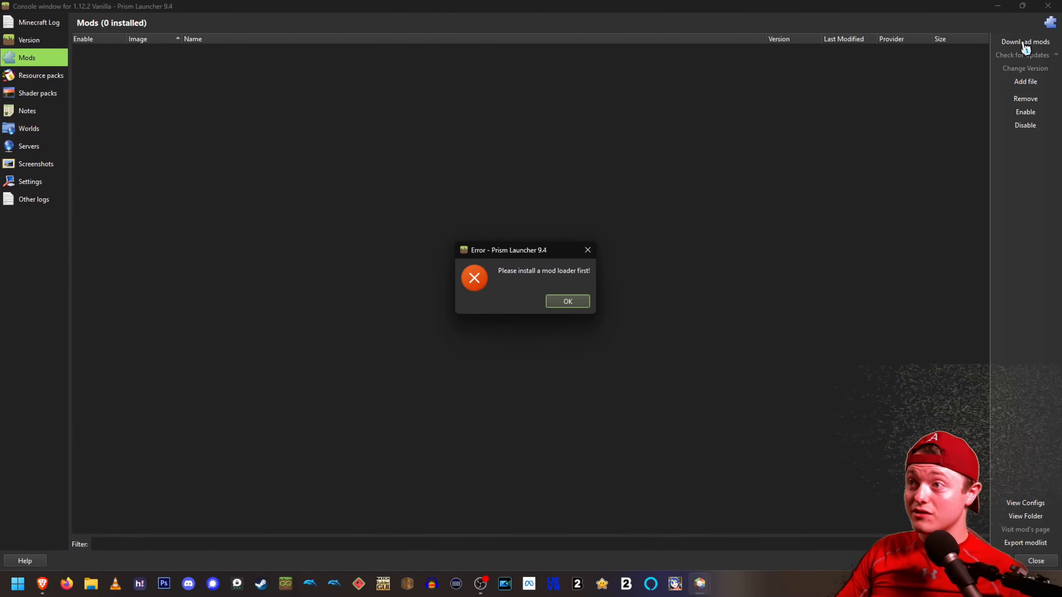
left_click(552, 302)
left_click(25, 44)
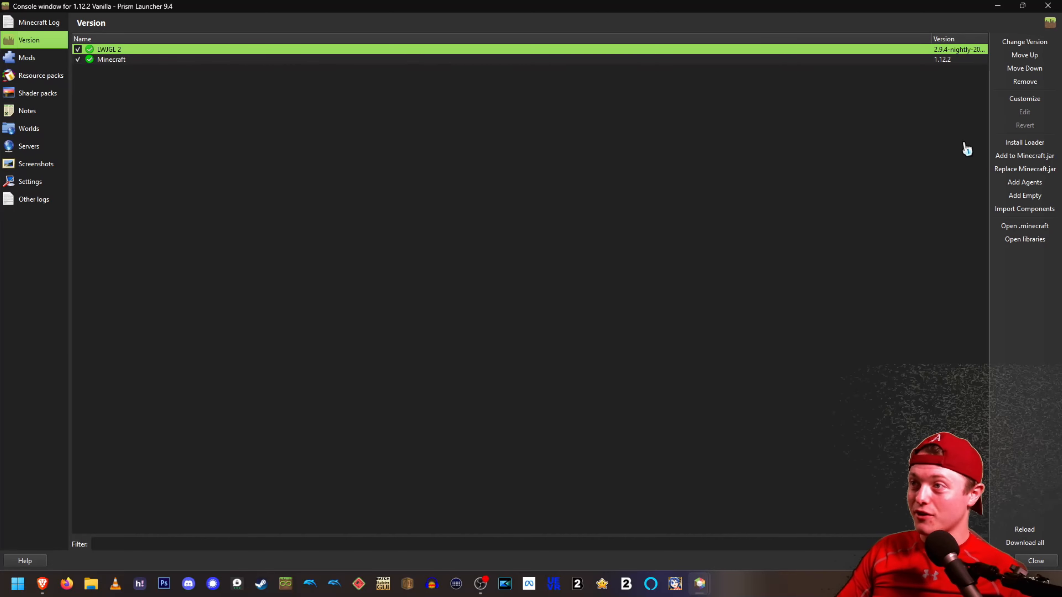
left_click(1029, 143)
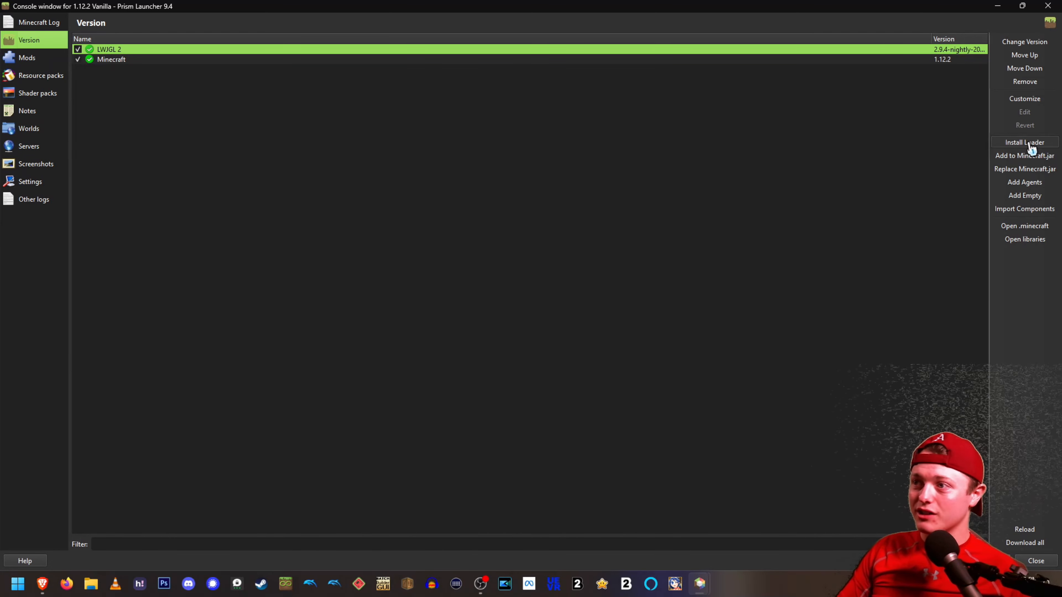
double_click(521, 175)
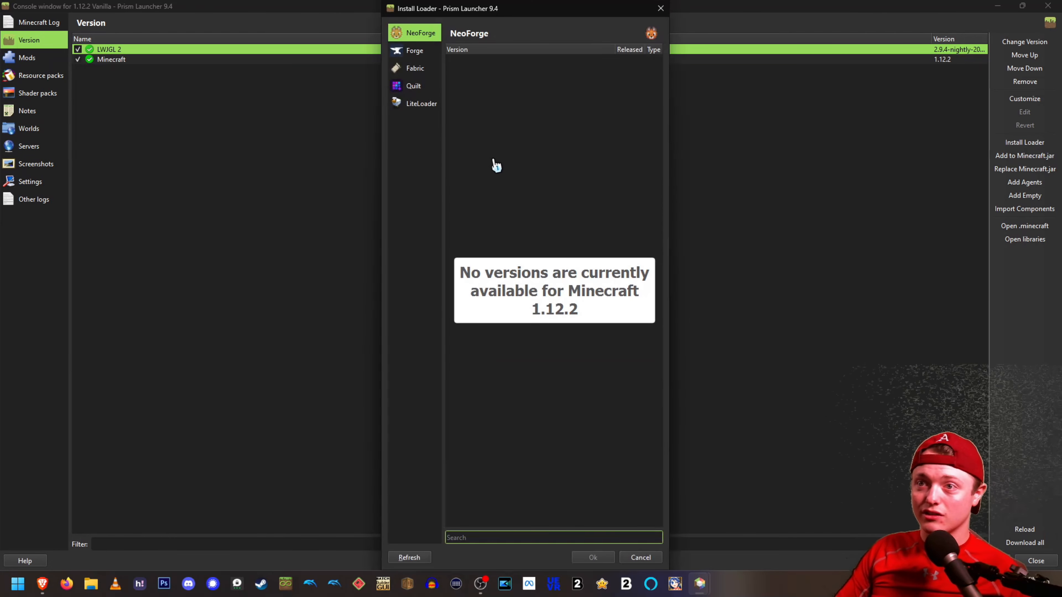
Compare the Forge, Fabric, Quilt and LiteLoader versions offered for Minecraft 1.12.2, and return to the Forge list.
left_click(414, 55)
left_click(416, 69)
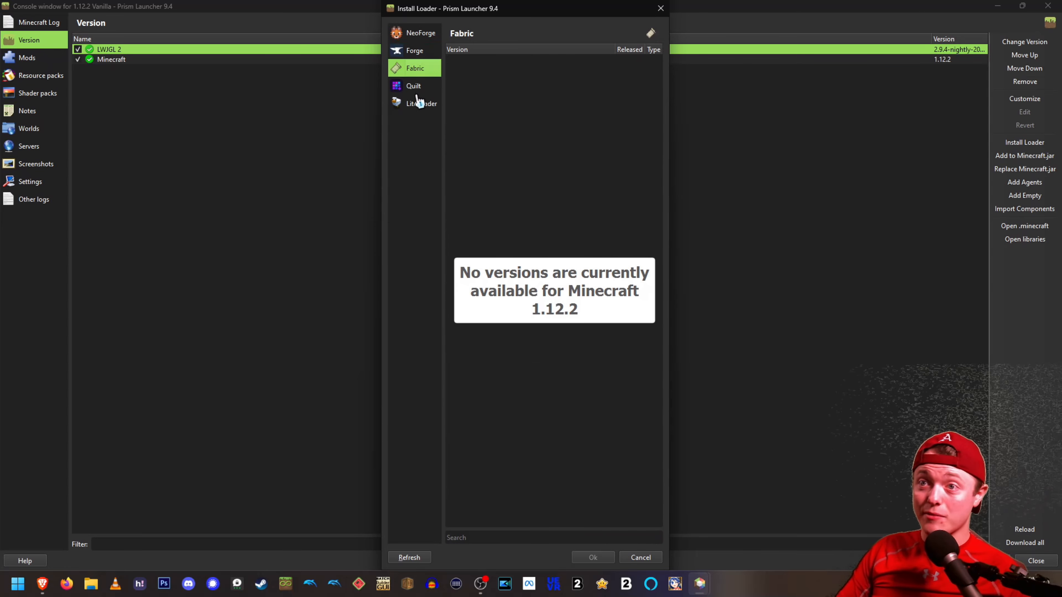
left_click(422, 91)
left_click(422, 105)
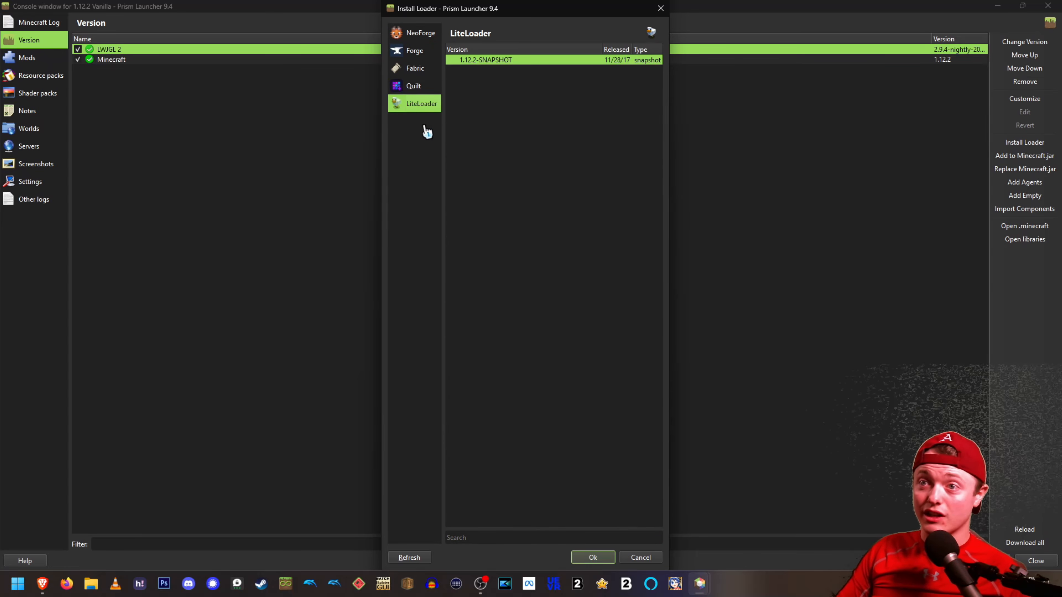
left_click(423, 53)
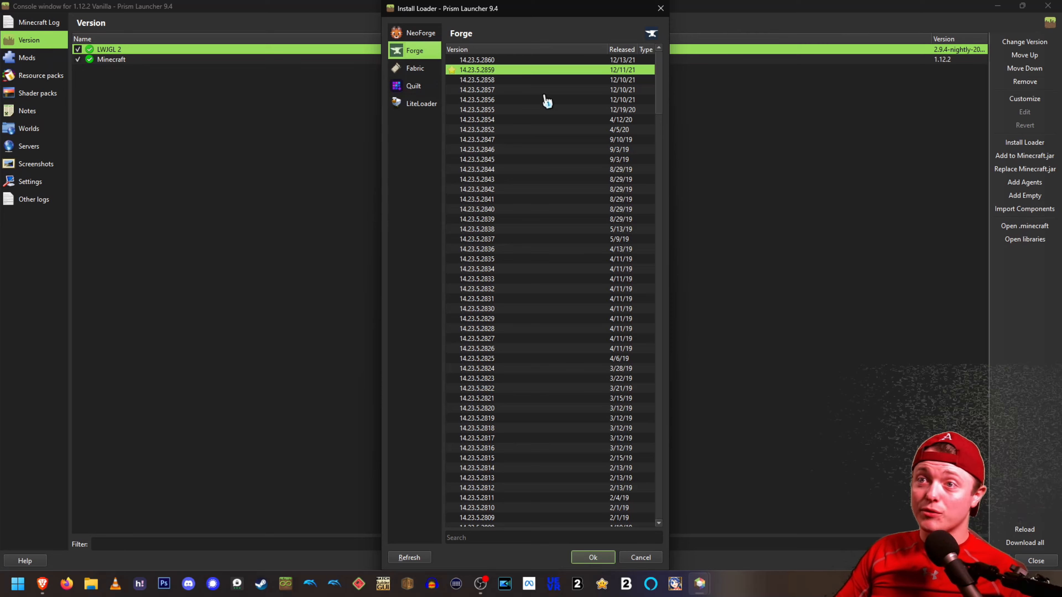
Switch to MultiMC, dismiss its update notice, and check which Forge version the 1.12.2 Forge instance uses.
left_click(286, 584)
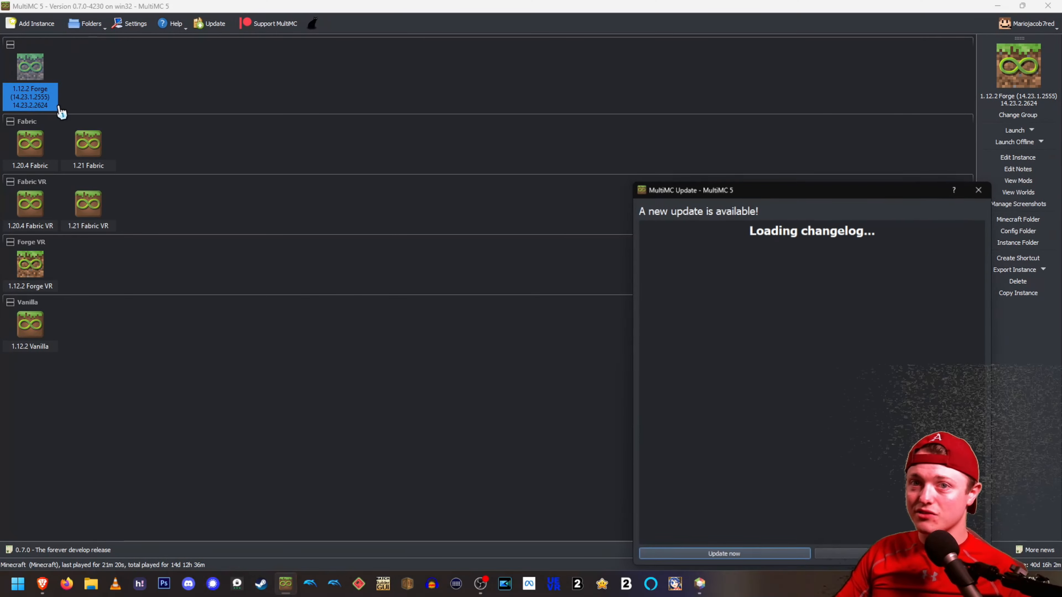
left_click(982, 189)
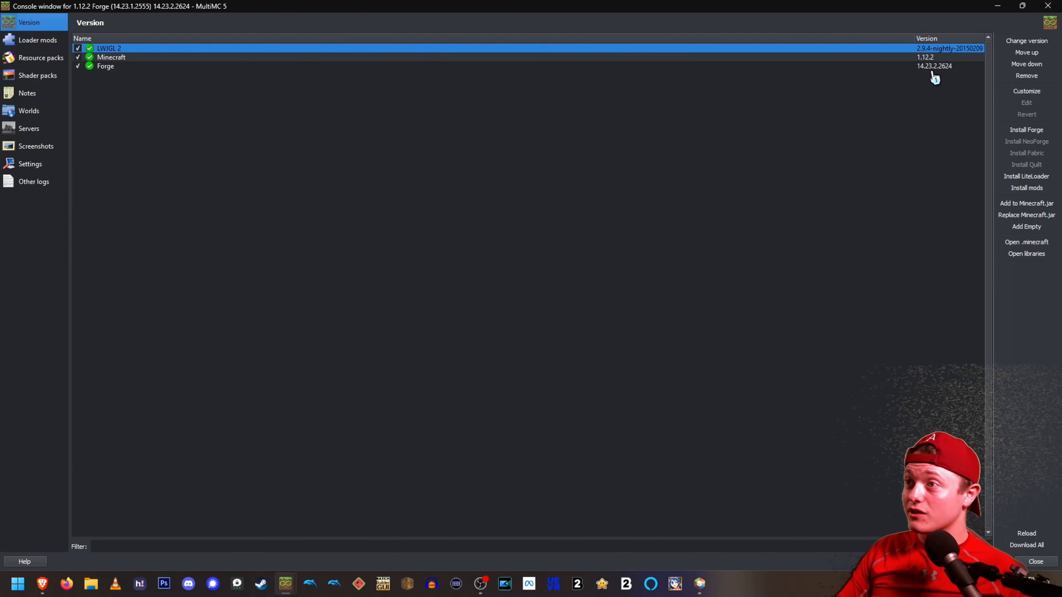
left_click(1048, 6)
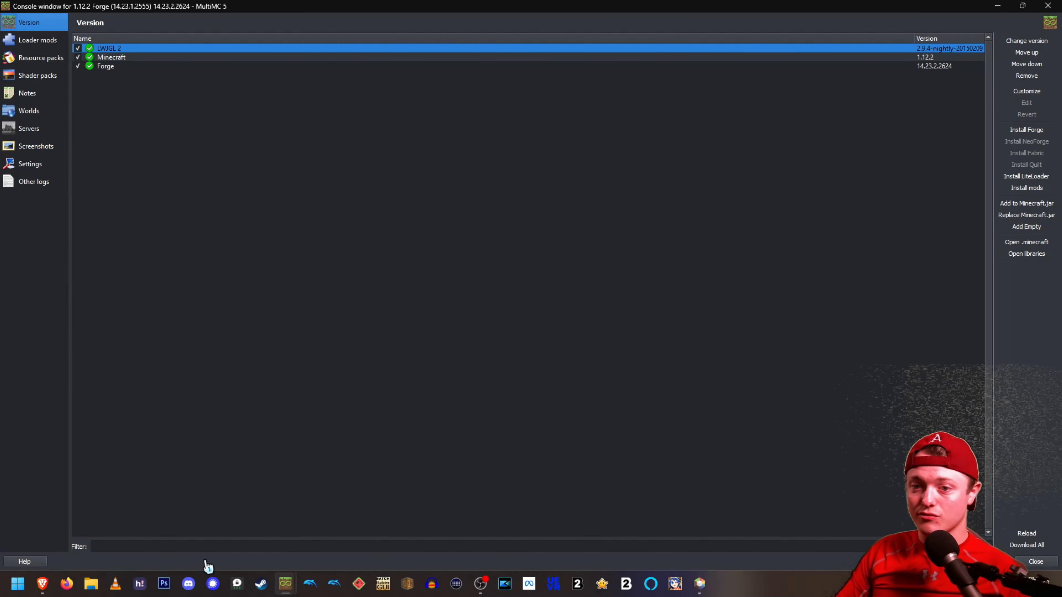
Switch back to Prism Launcher and install Forge version 14.23.2.2624 in the 1.12.2 Vanilla instance.
left_click(699, 584)
left_click(690, 543)
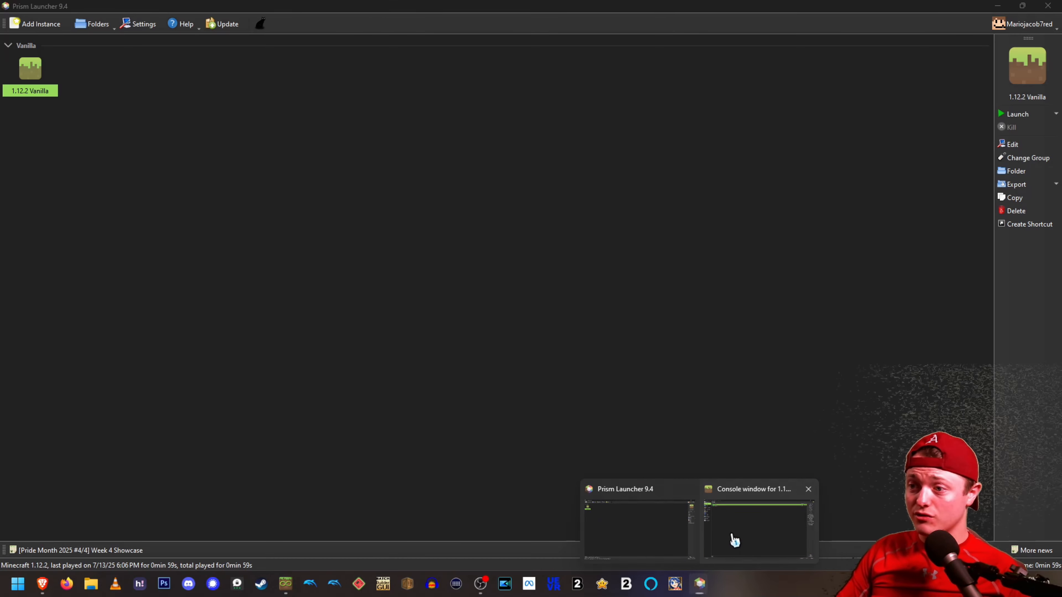
left_click(735, 541)
scroll(489, 109, "down", 8)
scroll(481, 130, "down", 20)
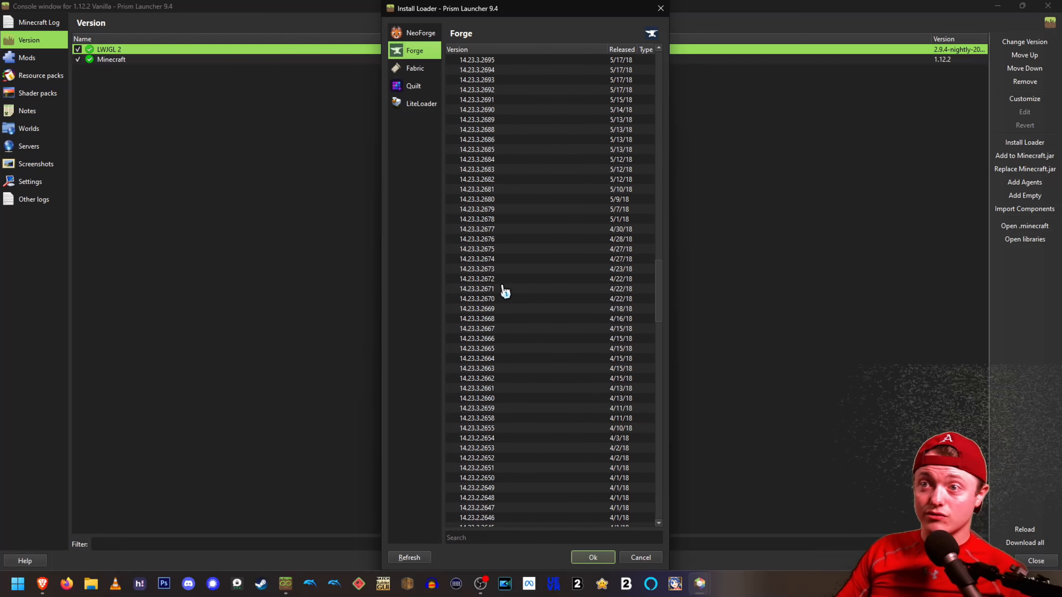
scroll(505, 291, "down", 18)
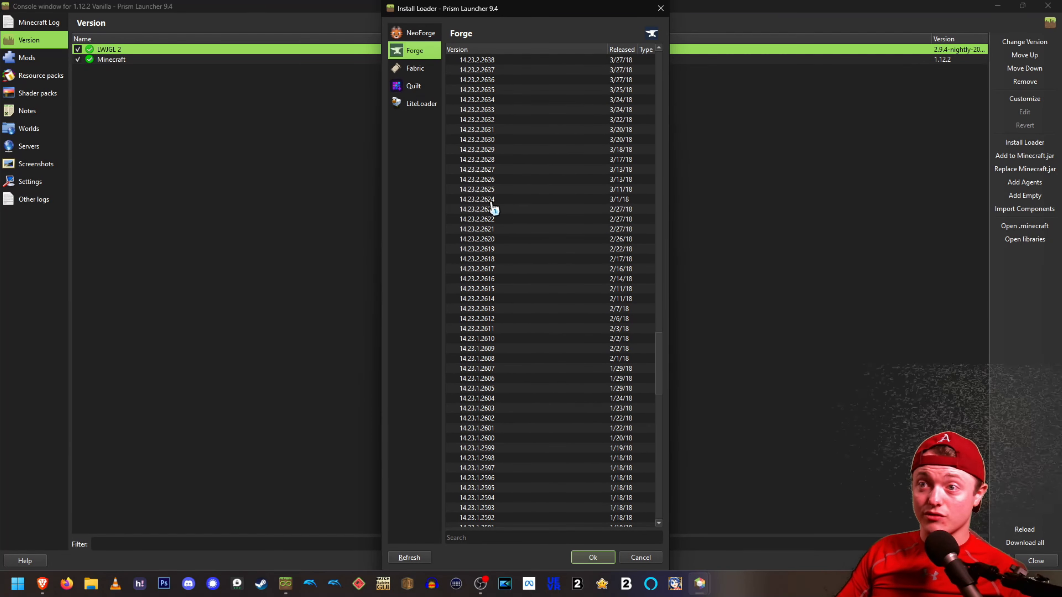
left_click(496, 200)
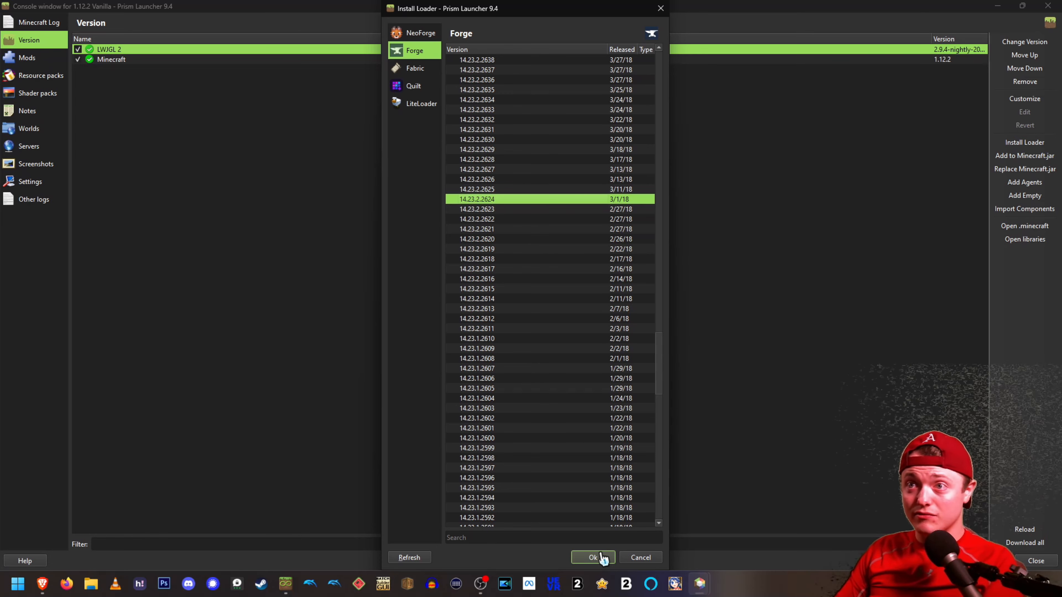
left_click(607, 558)
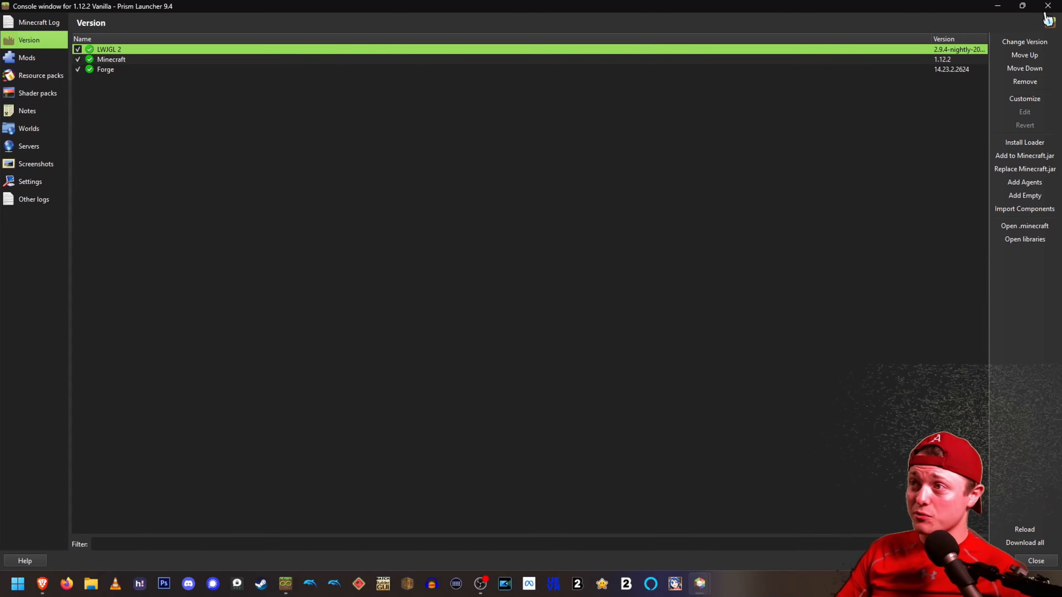
left_click(999, 7)
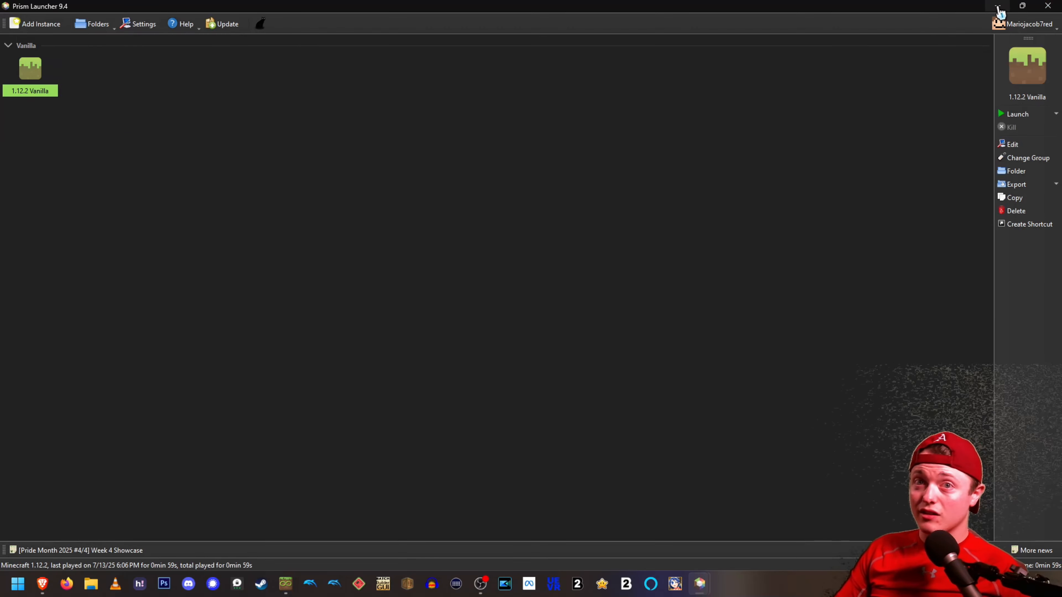
mouse_move(699, 585)
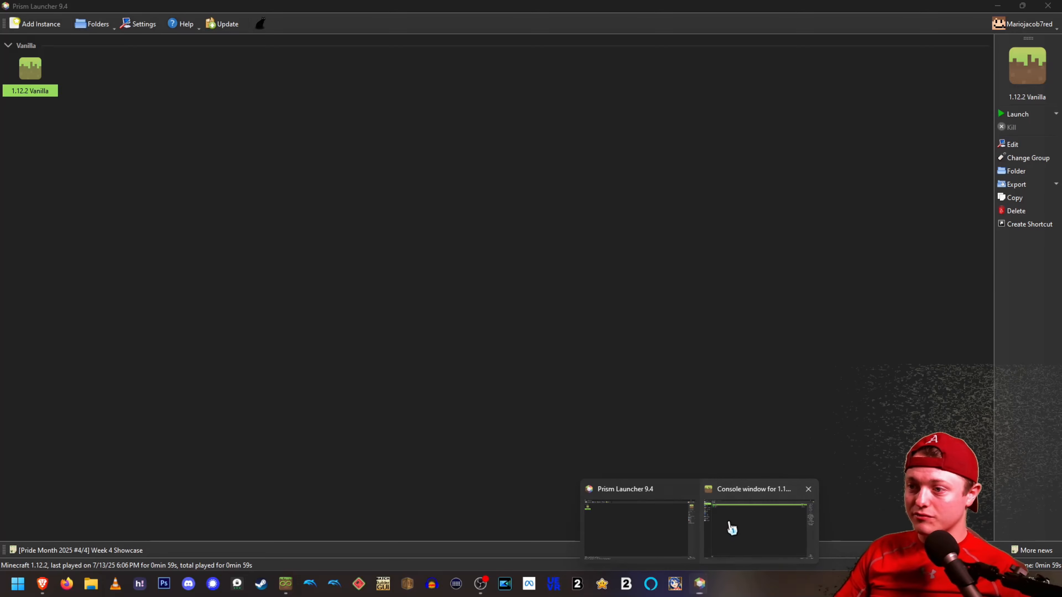
left_click(730, 526)
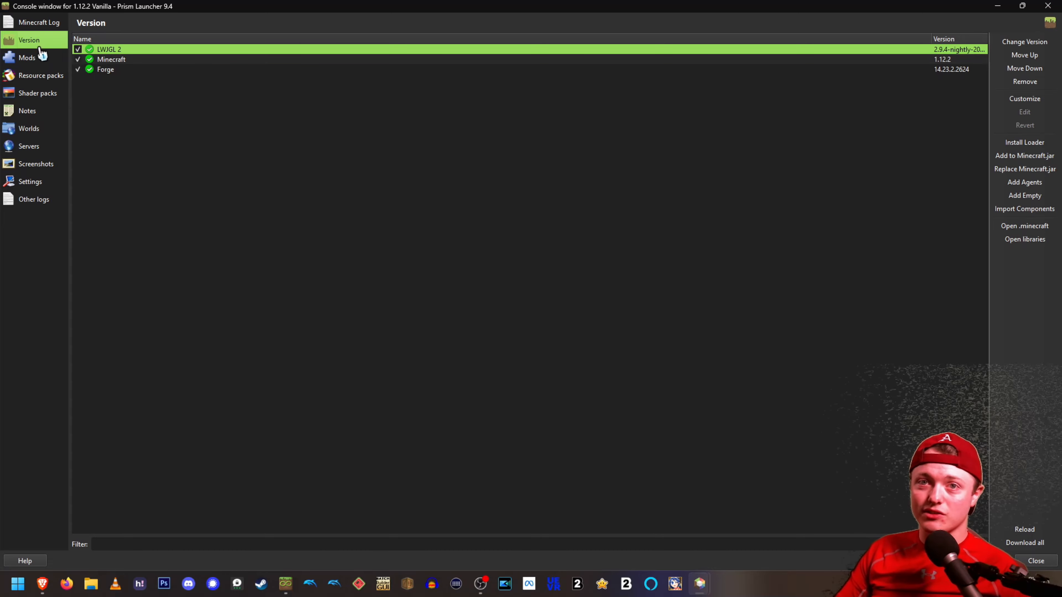
Open the mod downloader for the instance and select 3D Skin Layers 1.2.0 for Forge 1.12.2 from Modrinth, keeping relevance sorting.
left_click(31, 58)
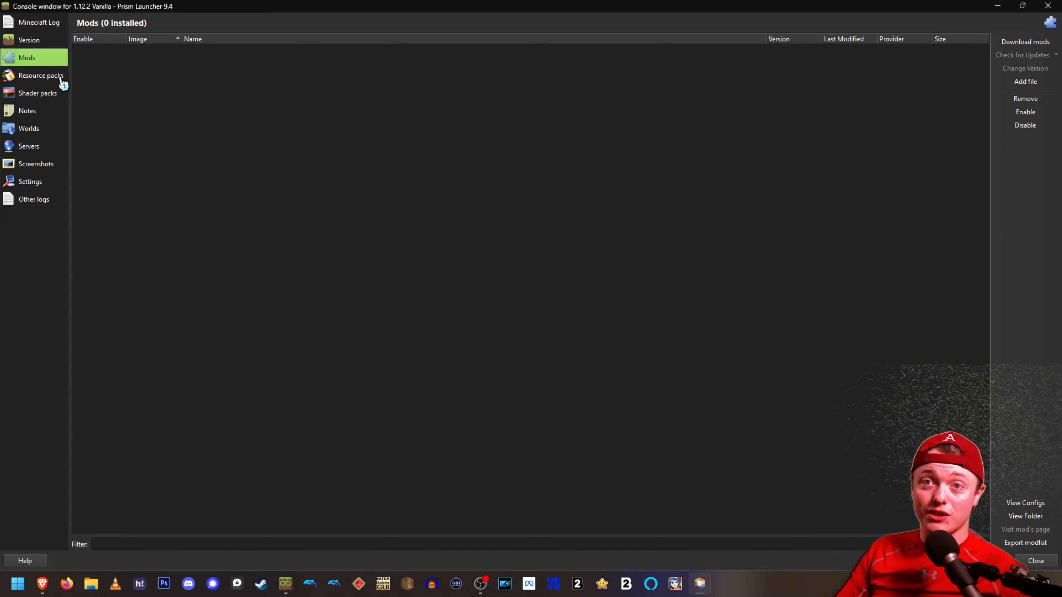
left_click(1021, 43)
double_click(562, 76)
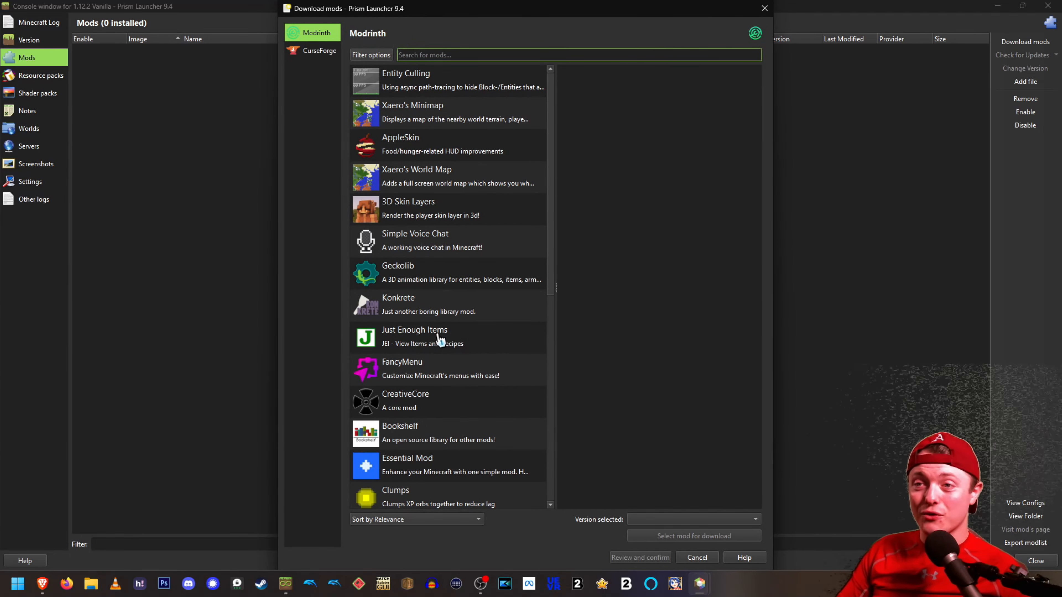
left_click(448, 216)
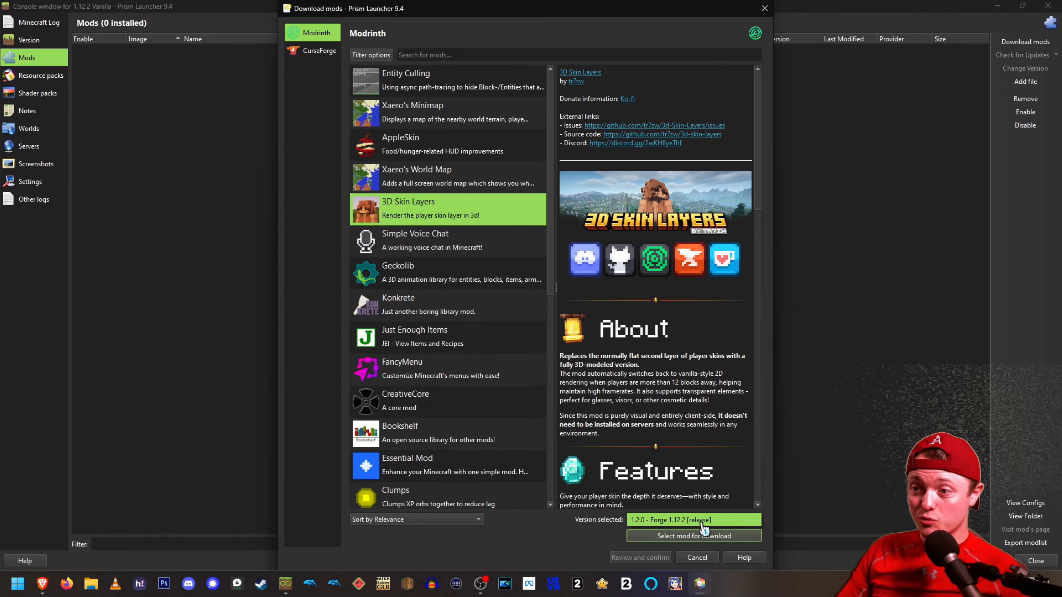
left_click(448, 524)
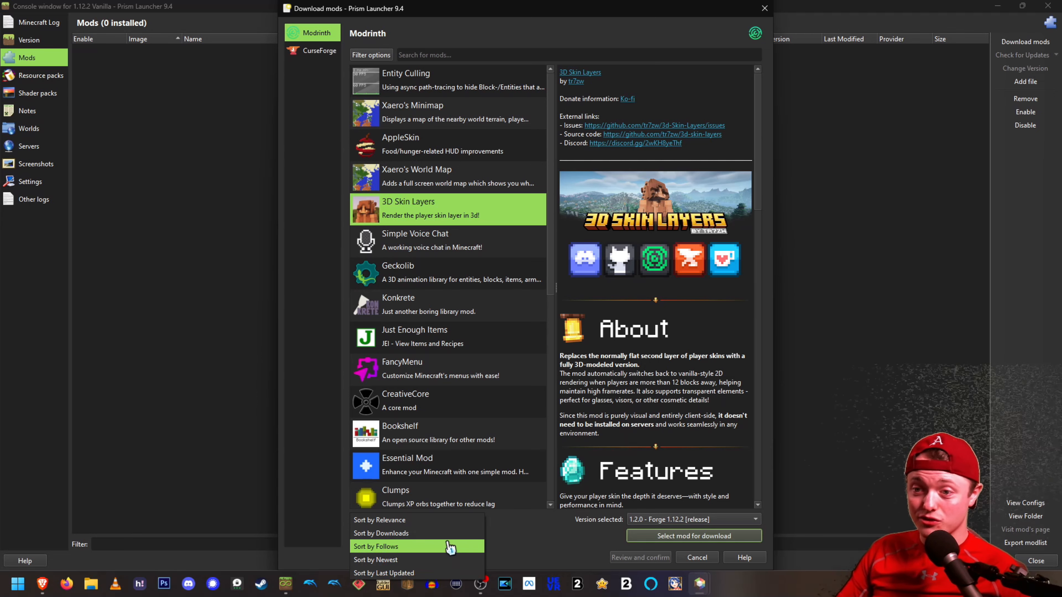
left_click(450, 520)
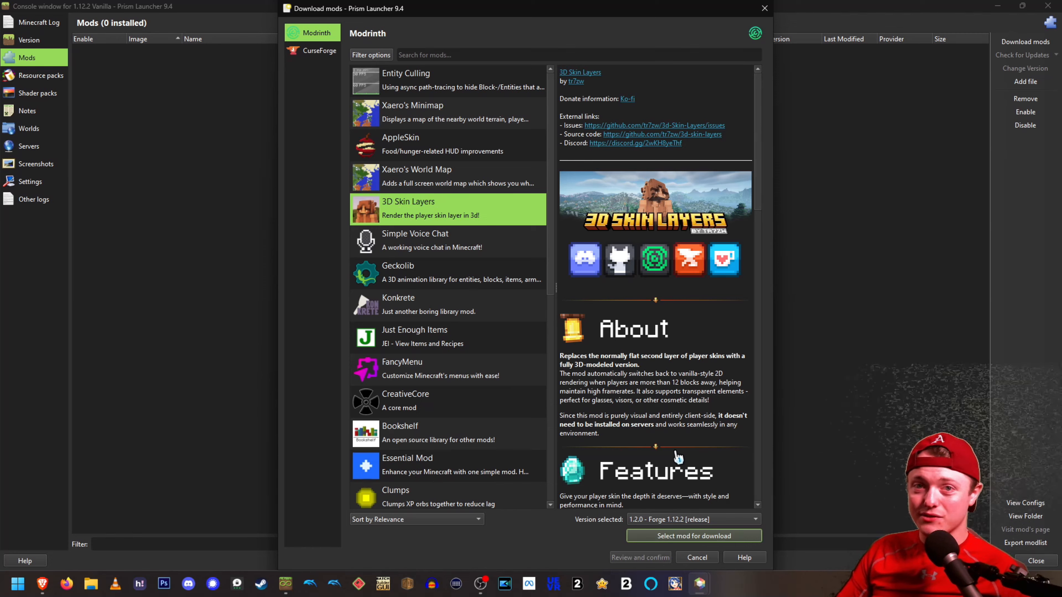
left_click(704, 538)
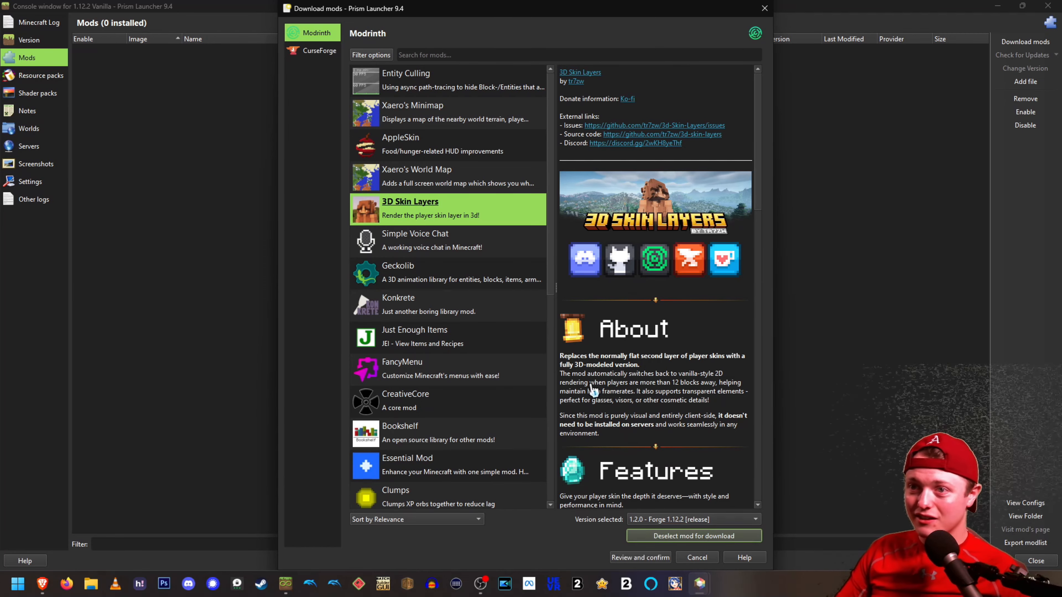
Select Simple Voice Chat 1.12.2-2.5.34 and Just Enough Items 4.16.1.1013 for download from Modrinth.
left_click(420, 239)
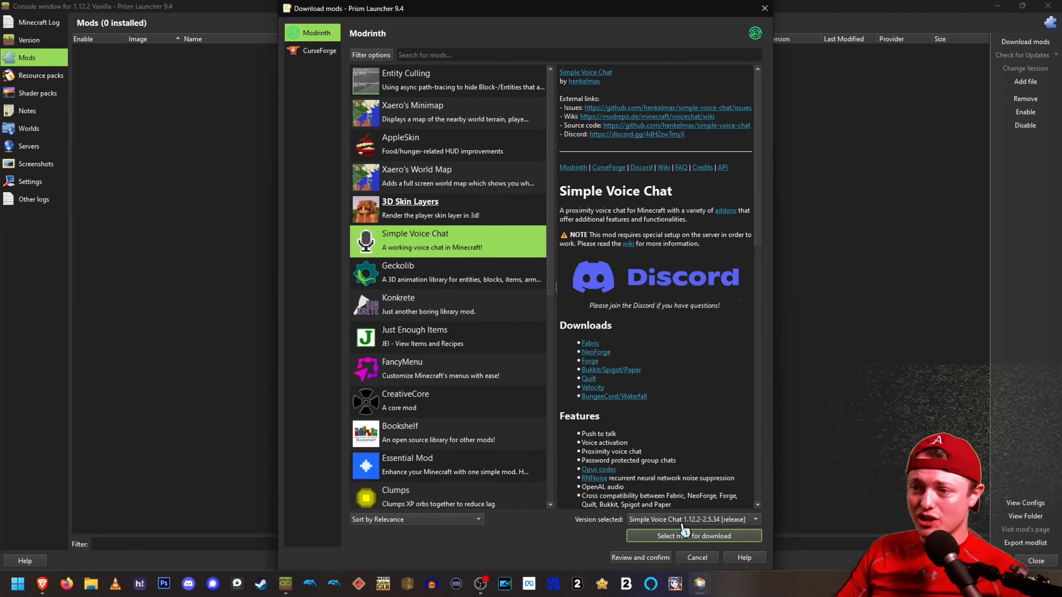
left_click(689, 540)
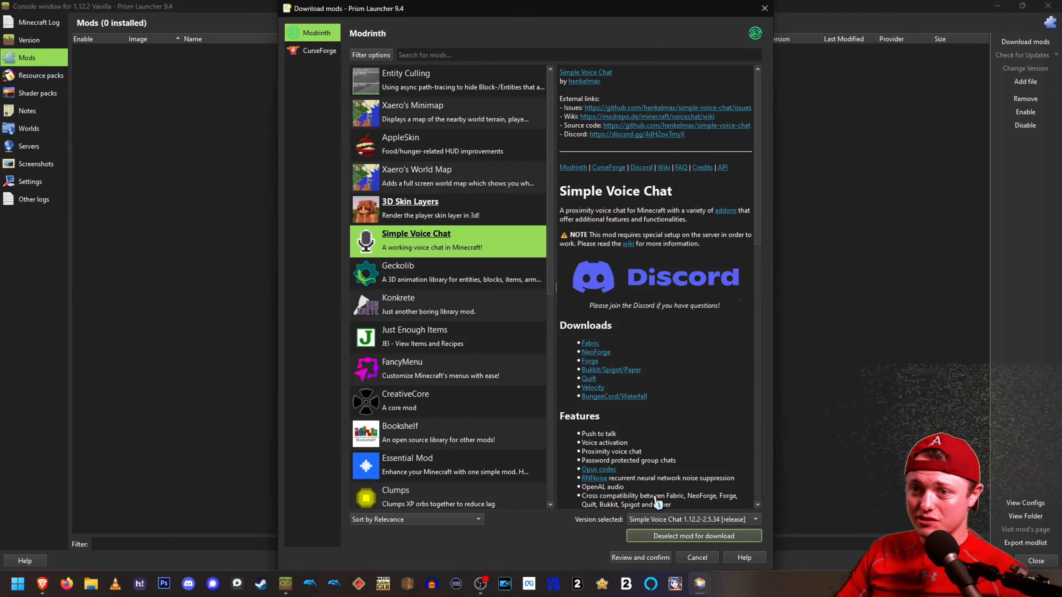
left_click(443, 334)
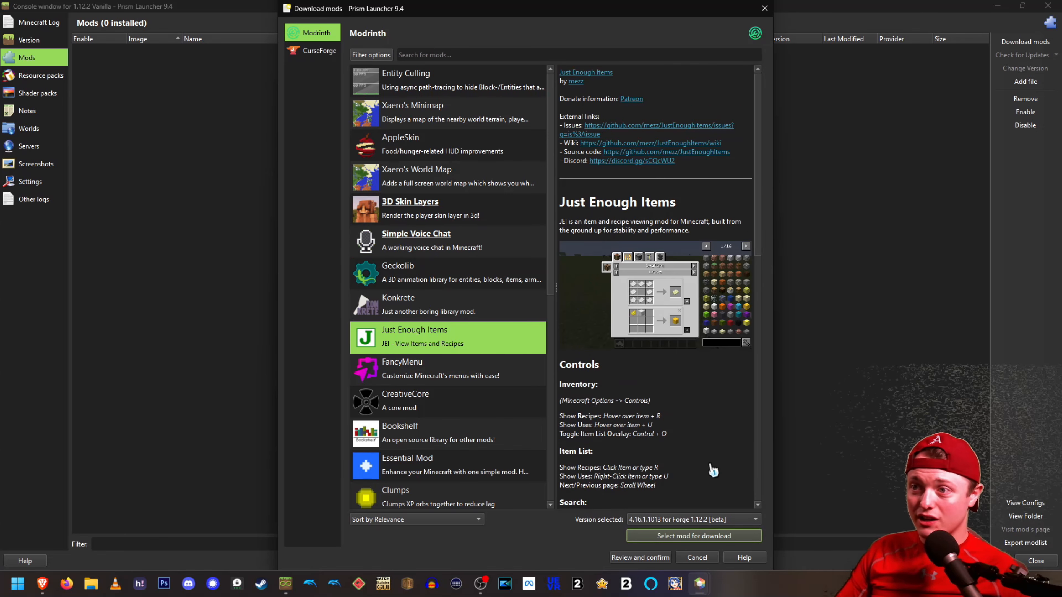
left_click(702, 540)
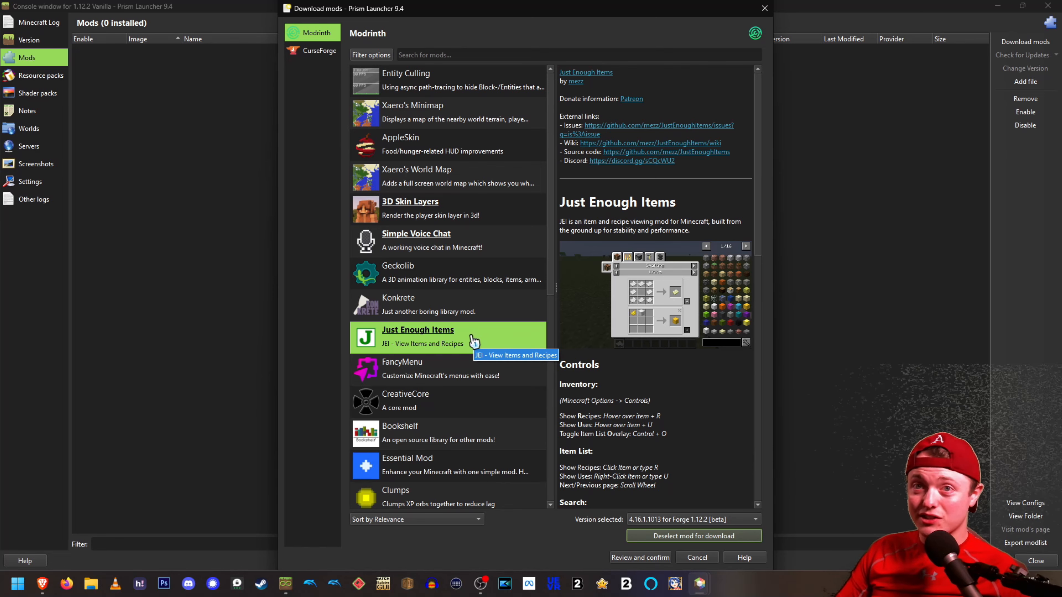
Remove Just Enough Items and Simple Voice Chat from the mods selected for download.
left_click(664, 543)
left_click(449, 254)
left_click(659, 540)
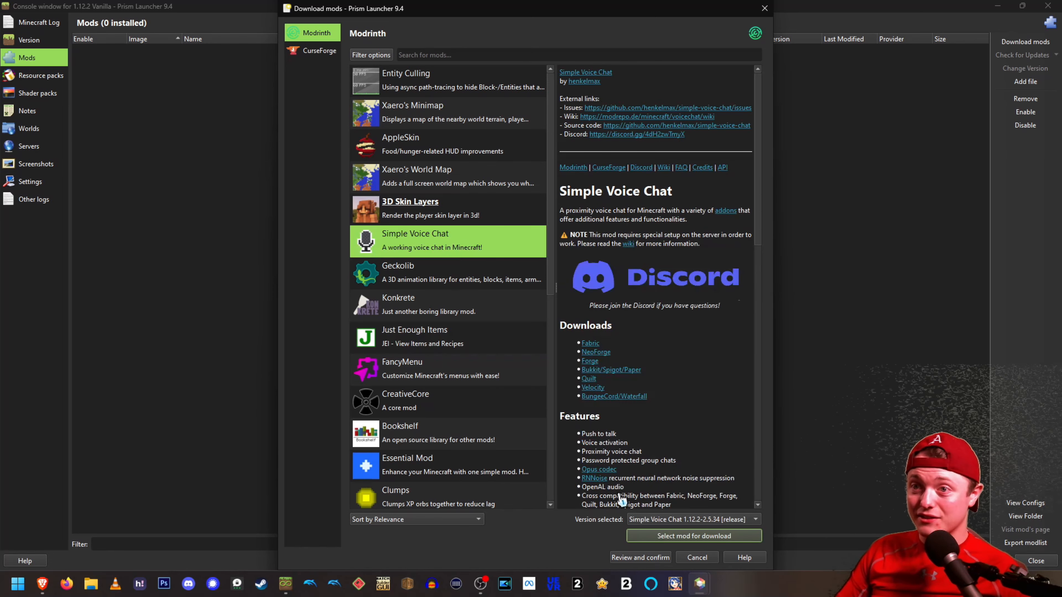
Review the Modrinth descriptions of 3D Skin Layers, AppleSkin and Essential Mod, and look through the mod list.
left_click(477, 212)
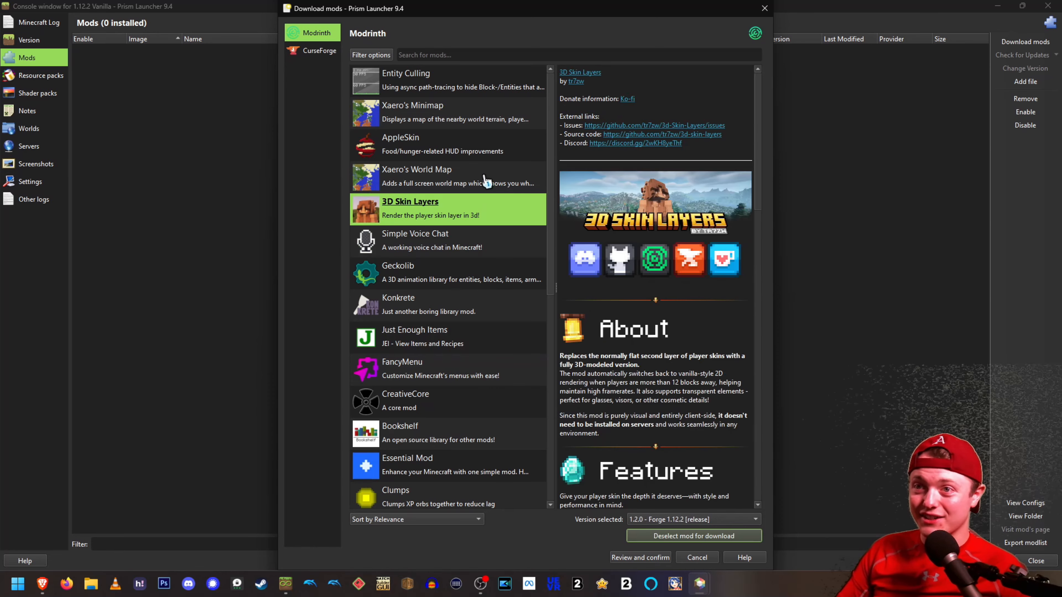
left_click(485, 152)
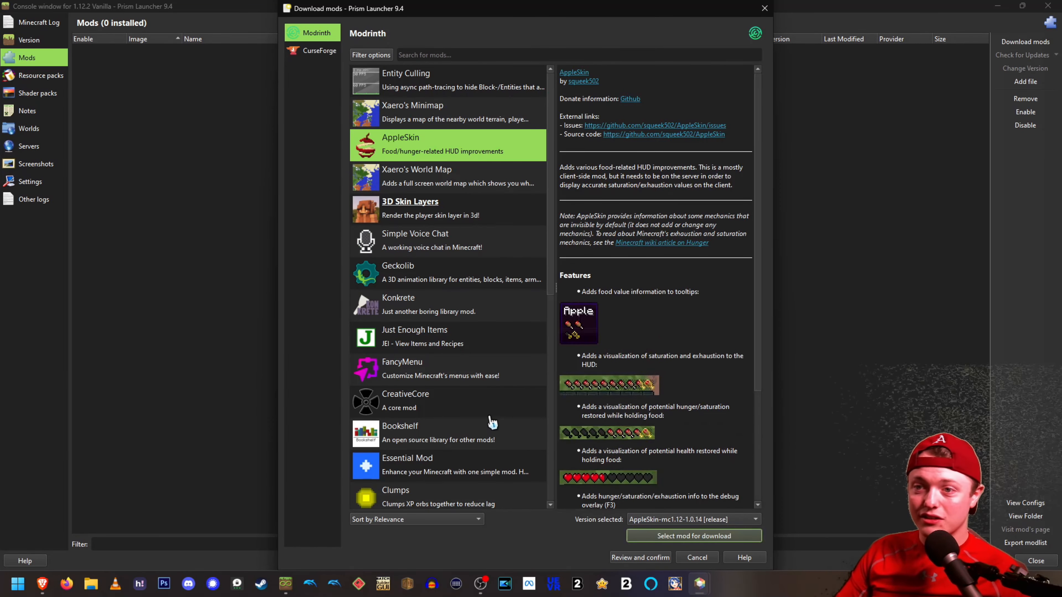
left_click(458, 465)
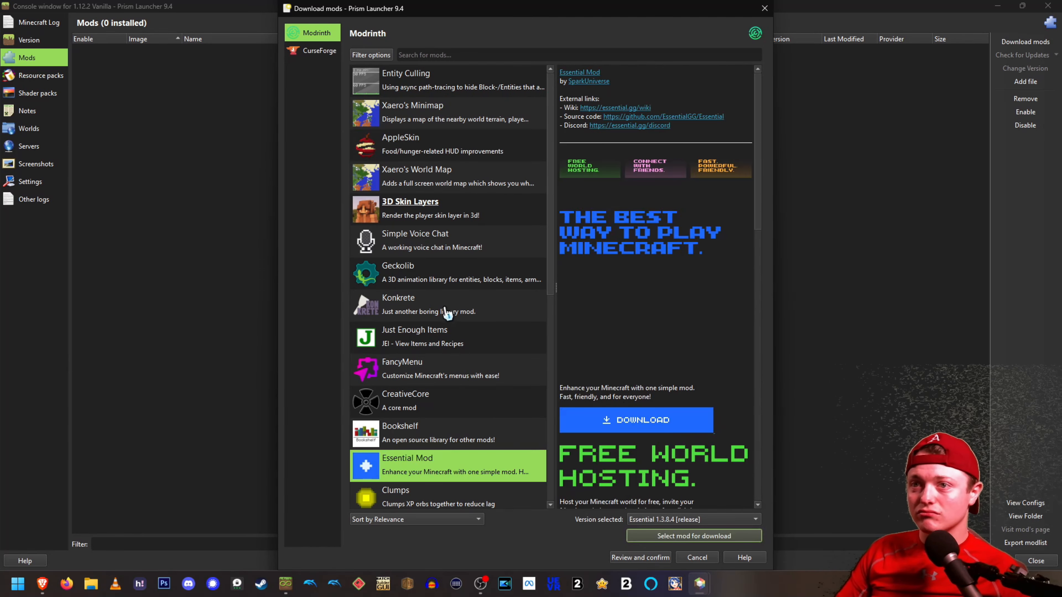
scroll(454, 264, "down", 3)
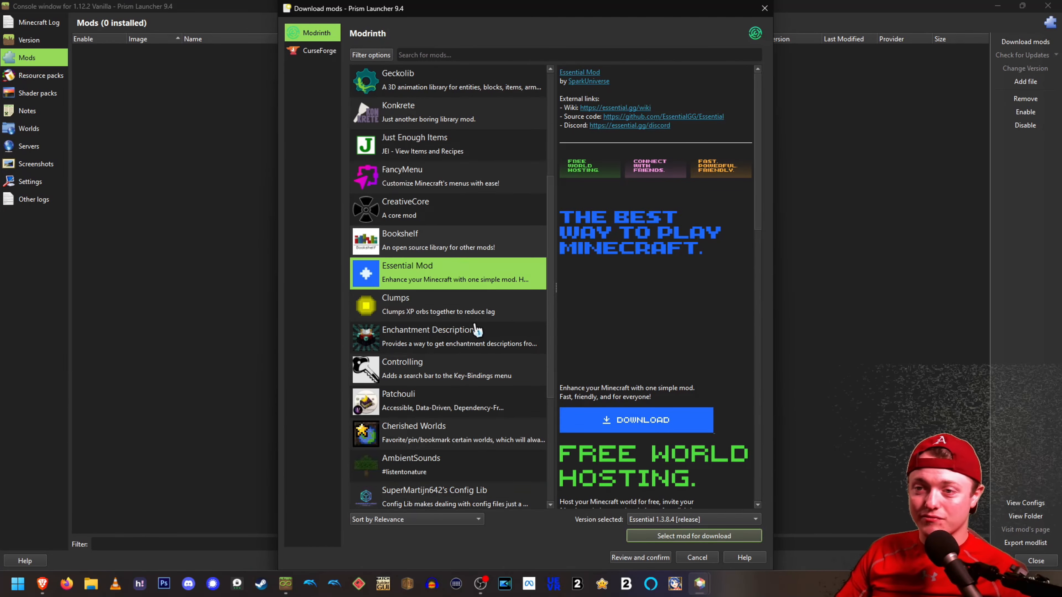
scroll(479, 331, "up", 3)
Search for "optifine" on Modrinth and then on CurseForge.
left_click(530, 54)
type("optifine")
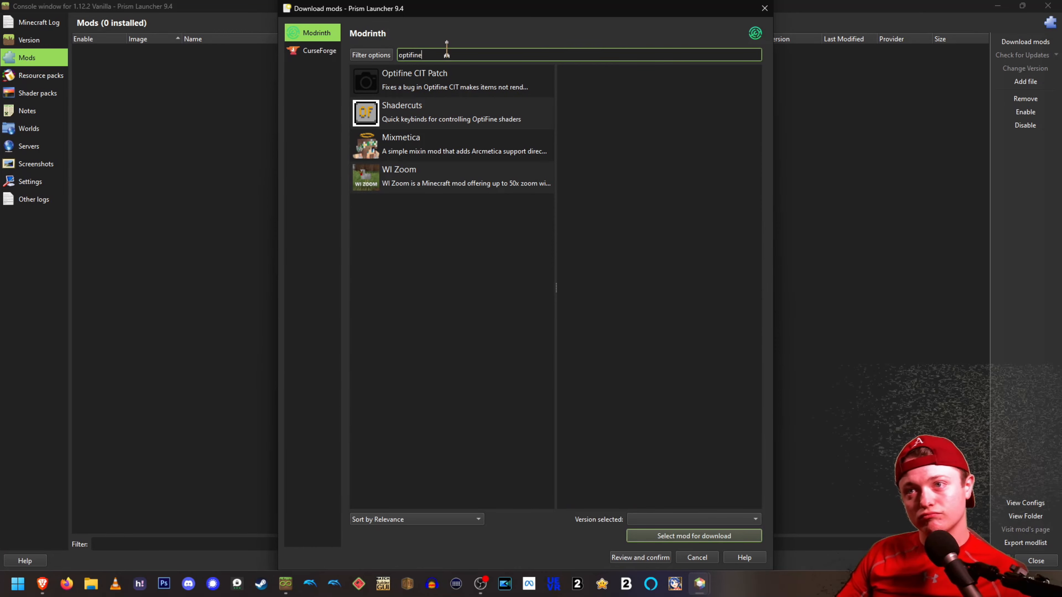
left_click(319, 51)
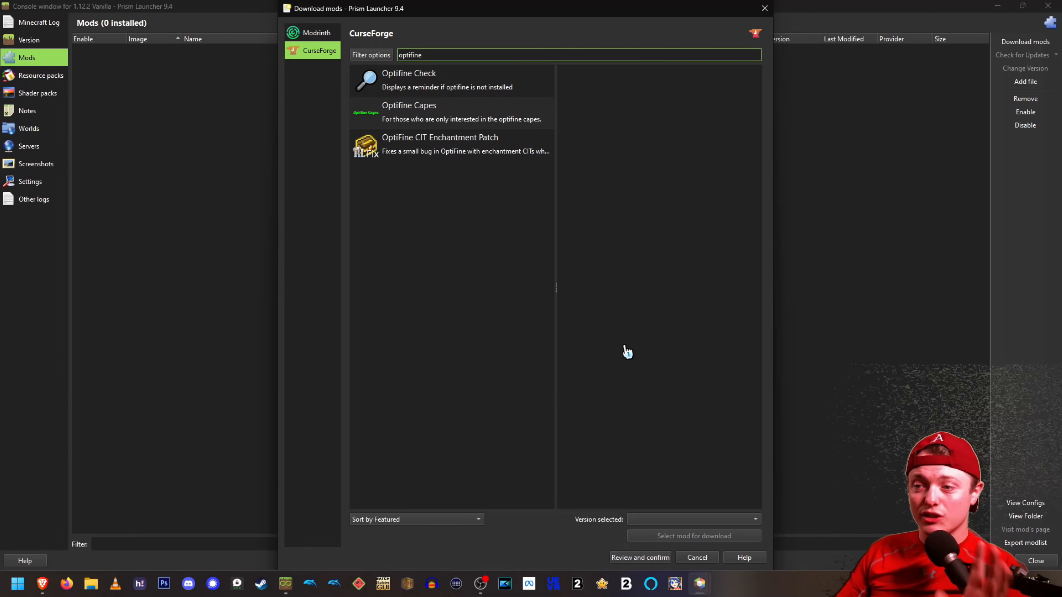
Clear the CurseForge mod search, then review and confirm the download of 3D Skin Layers.
double_click(525, 57)
key("BackSpace")
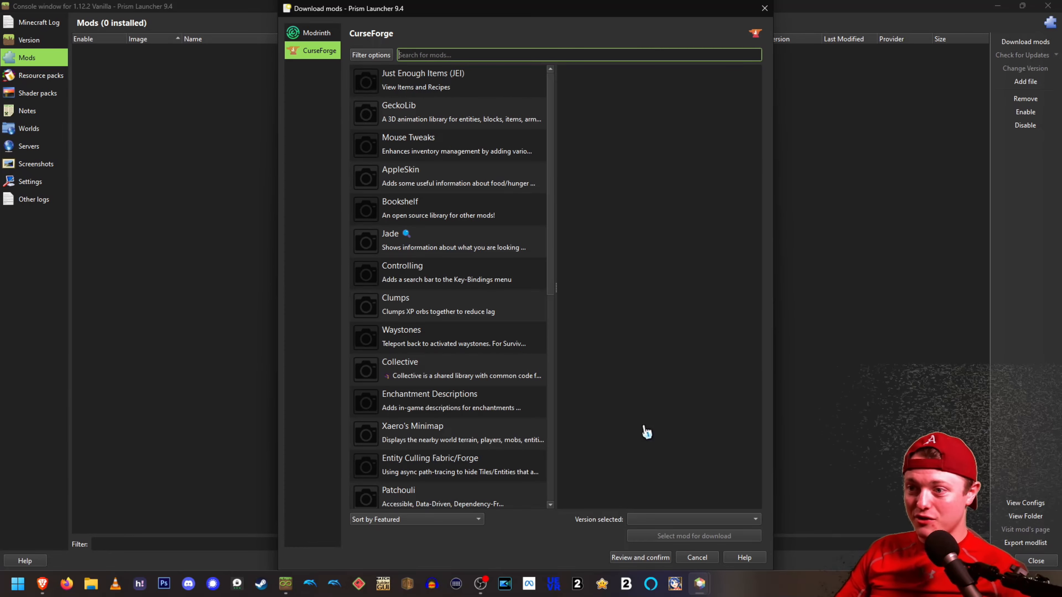
left_click(638, 558)
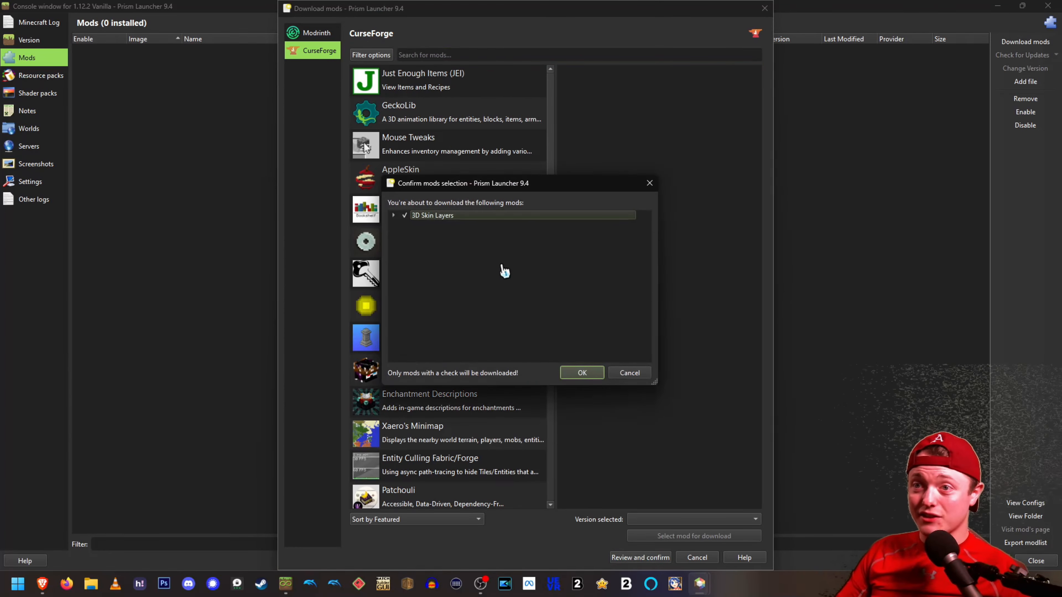
left_click(582, 374)
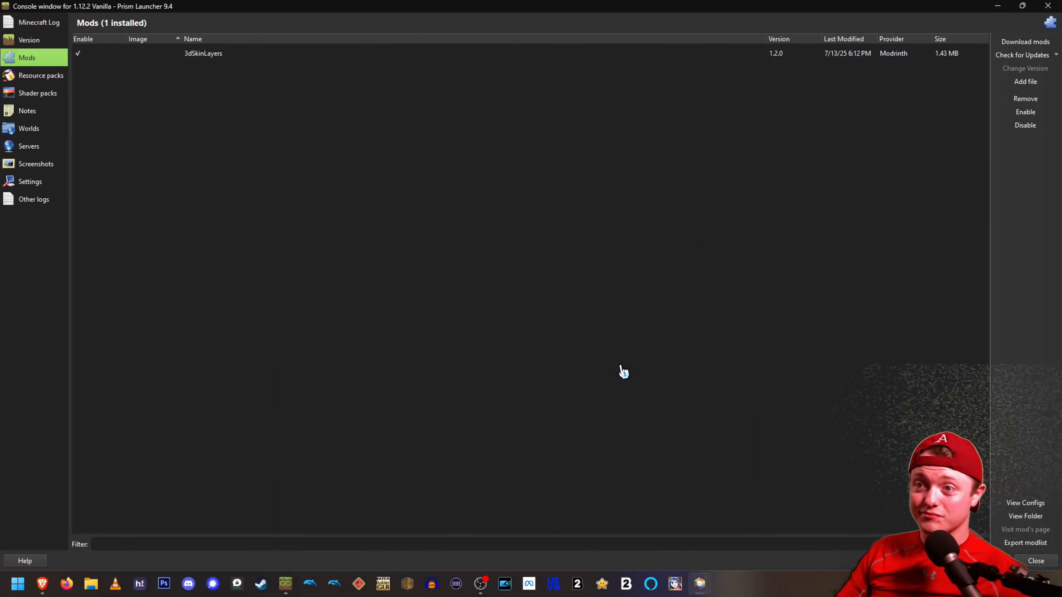
Check the installed 3dSkinLayers mod for updates.
left_click(208, 55)
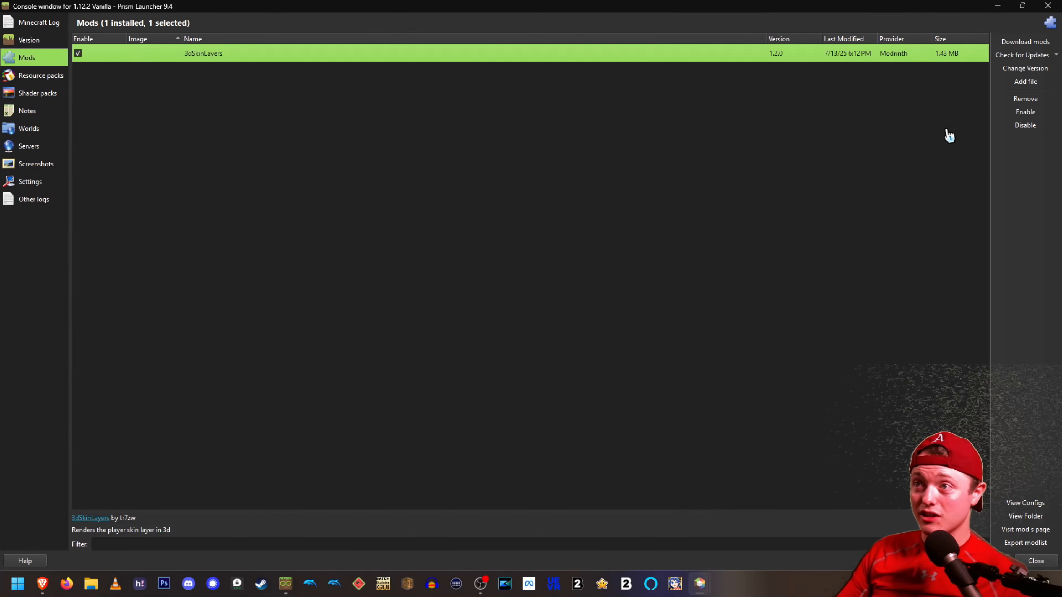
left_click(1056, 55)
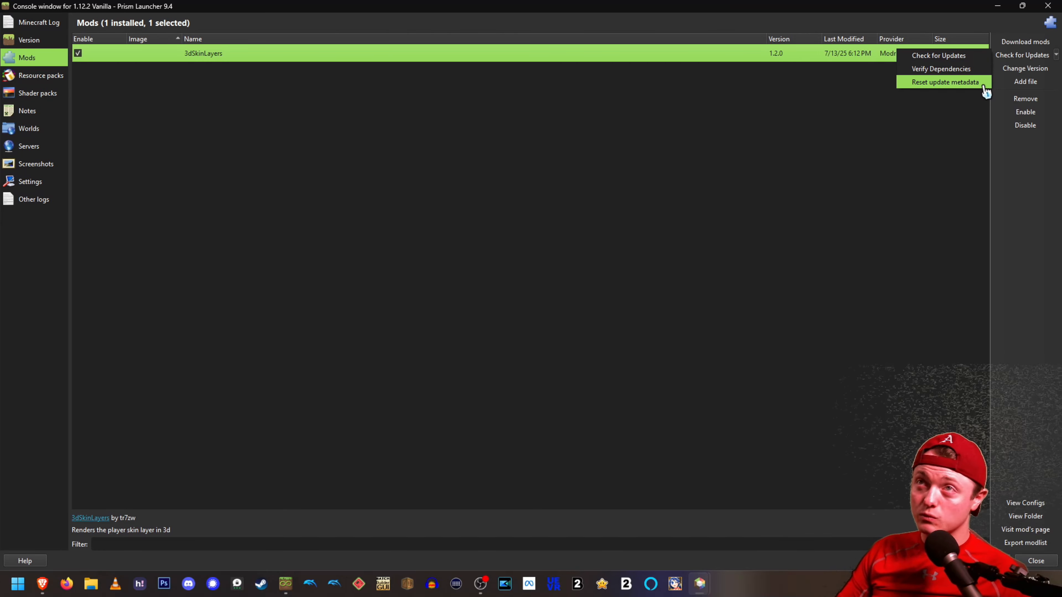
left_click(914, 168)
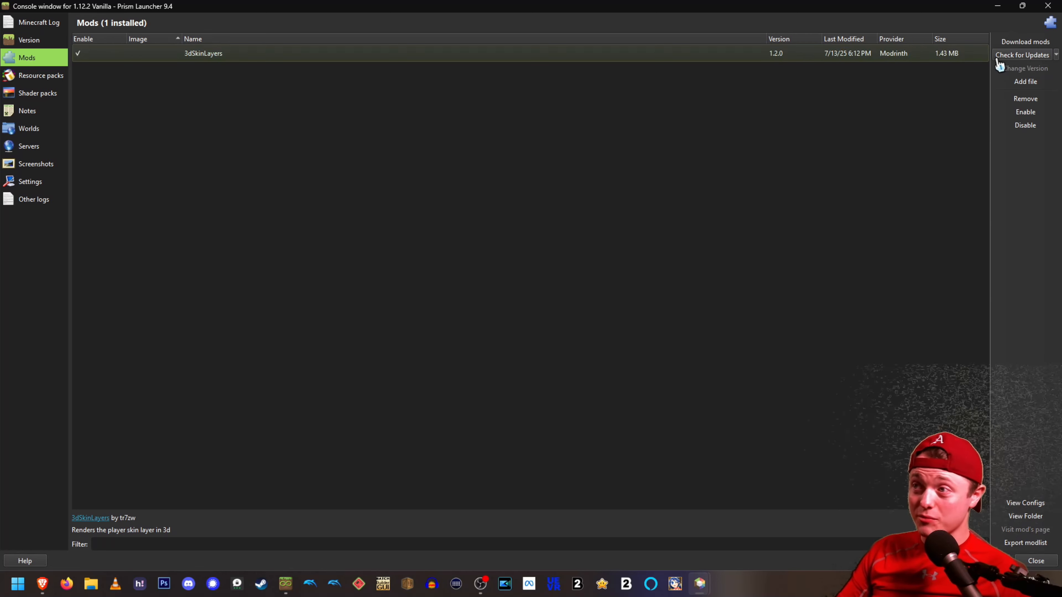
left_click(1016, 60)
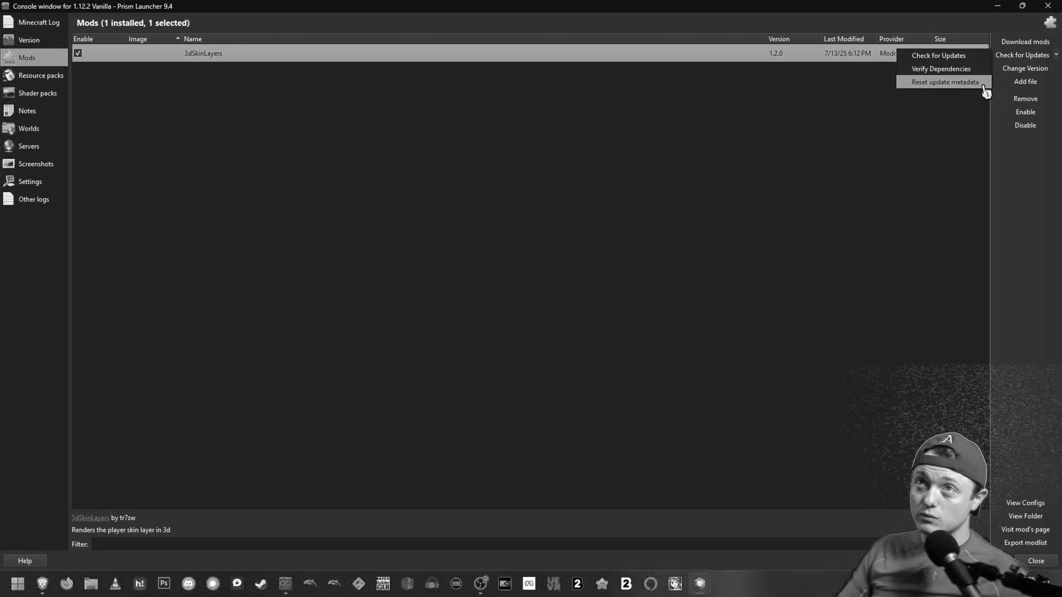
left_click(982, 55)
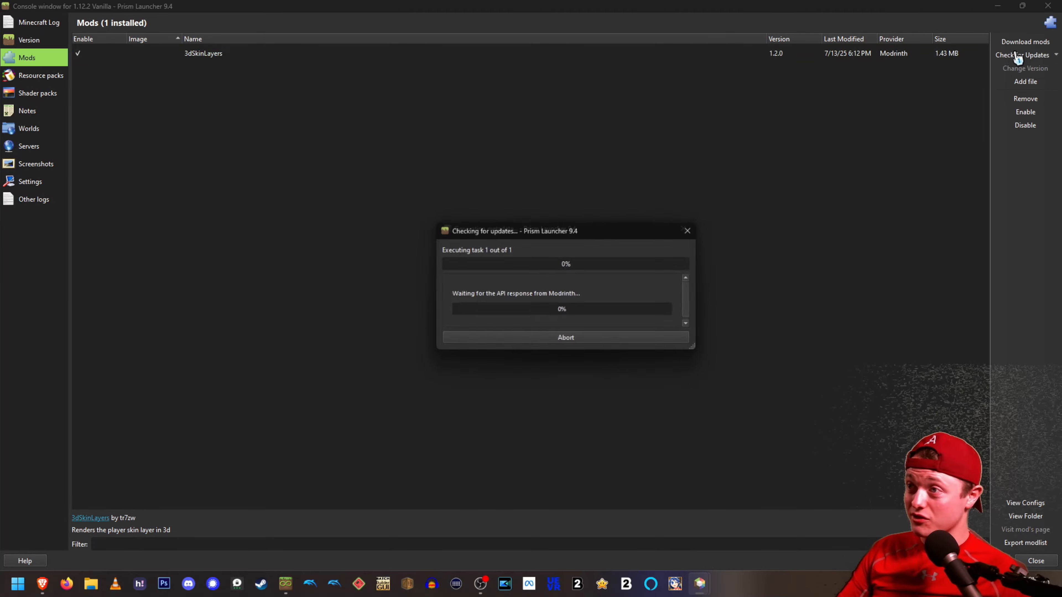
left_click(551, 294)
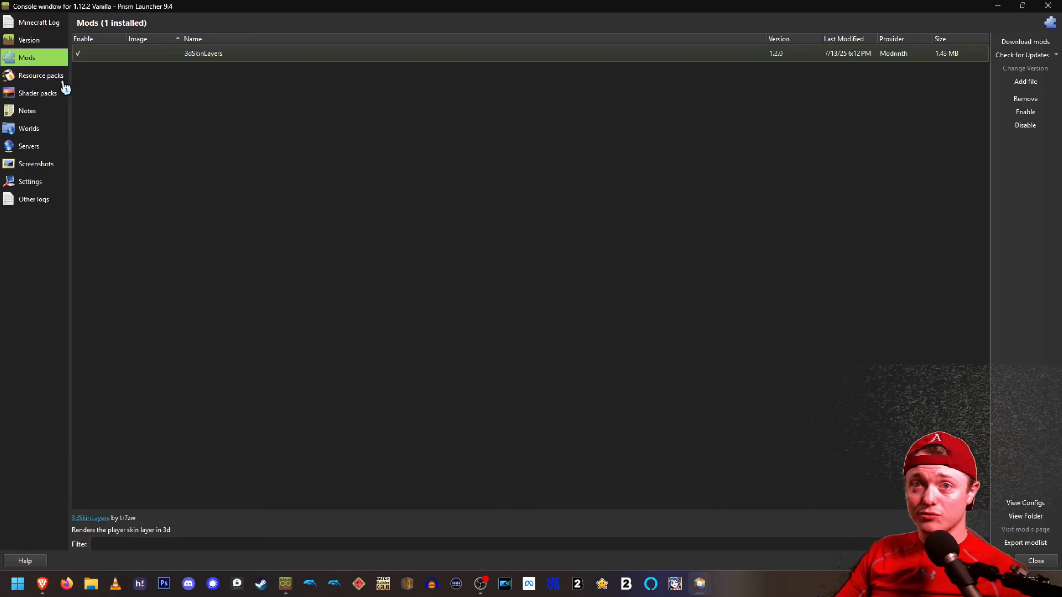
Open the Modrinth resource pack downloader, enlarge its window and view the Fresh Animations and Programmer Art Fix descriptions.
left_click(57, 76)
left_click(1031, 42)
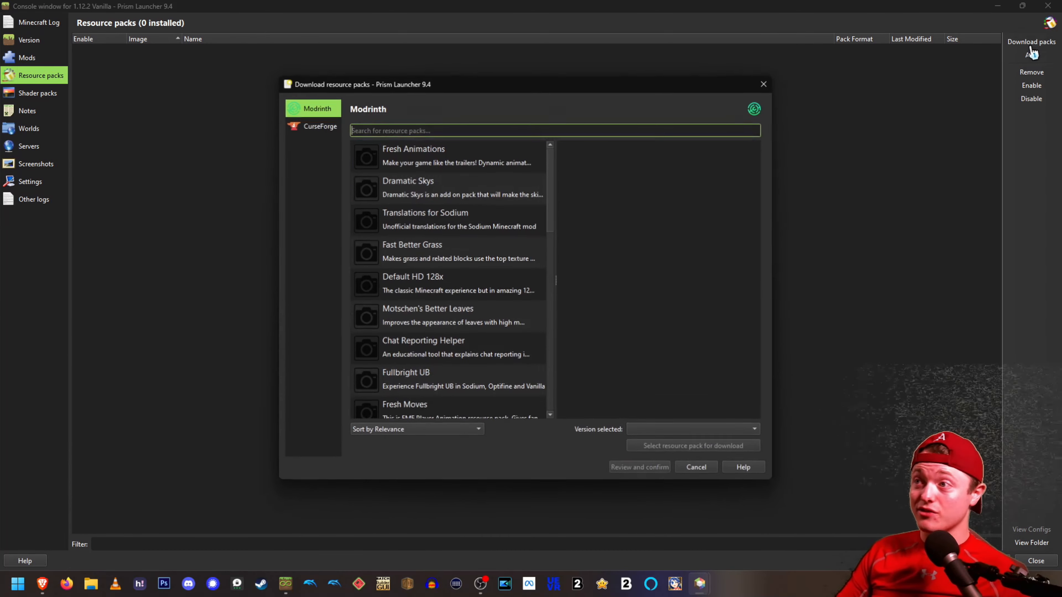
left_click(440, 155)
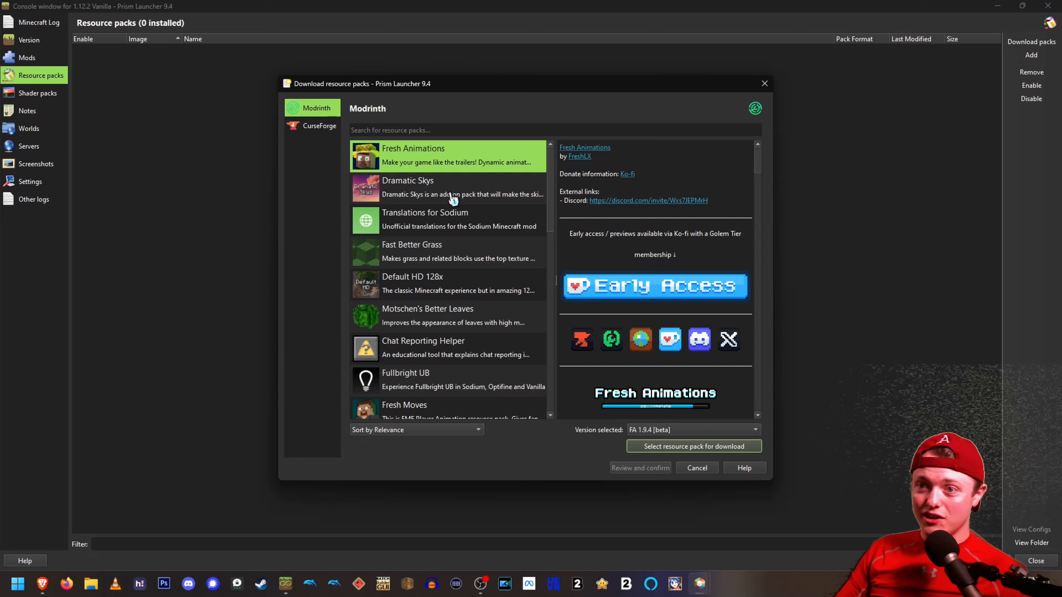
double_click(516, 481)
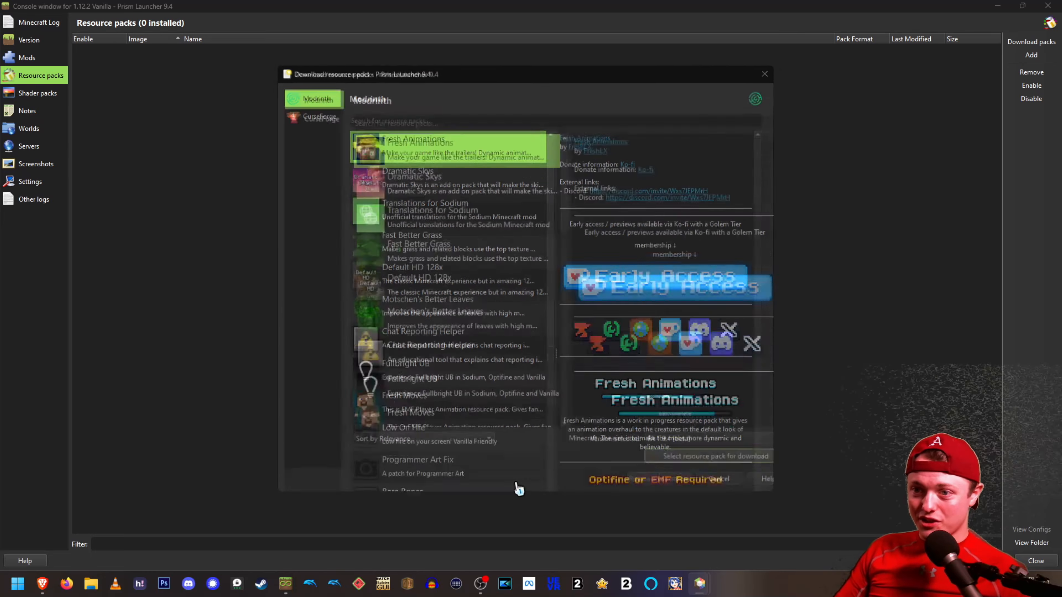
left_click(465, 411)
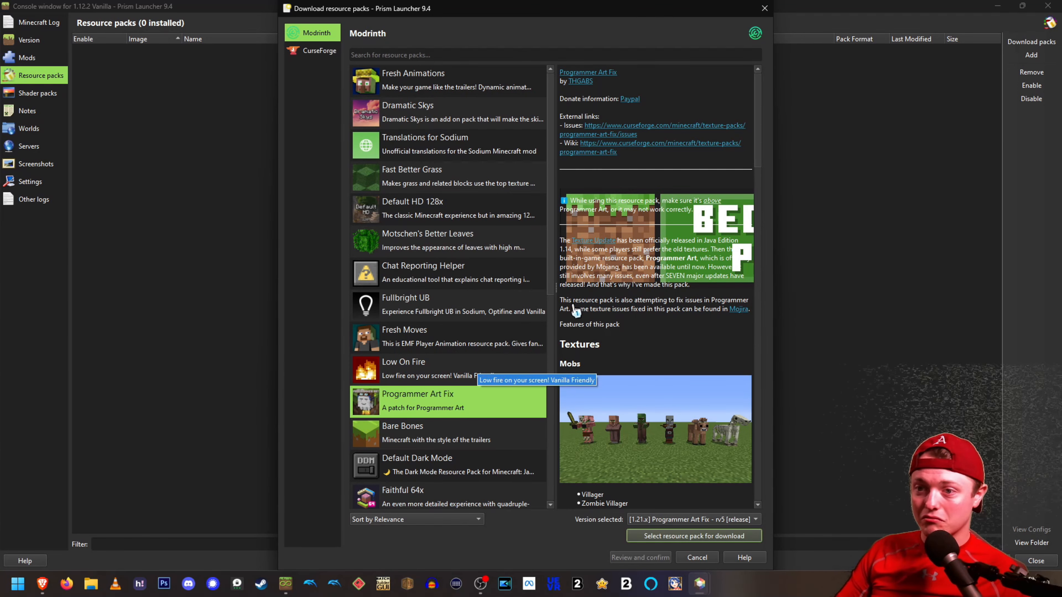
Select the Default Dark Mode 1.21.6 (2025.6.0) resource pack from Modrinth and confirm its download.
left_click(469, 471)
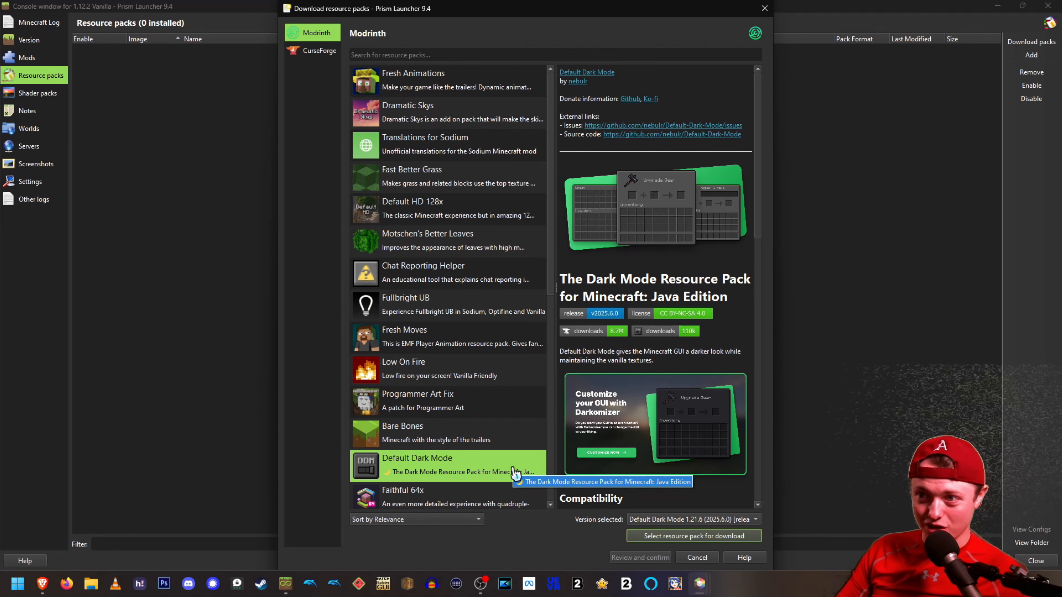
left_click(686, 539)
scroll(492, 437, "down", 2)
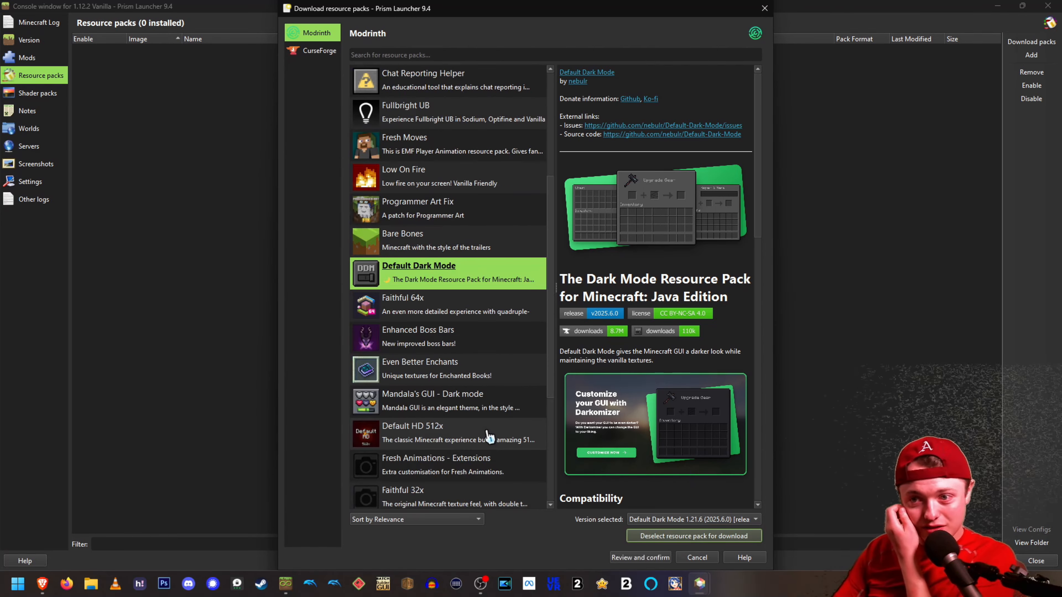
scroll(496, 434, "up", 2)
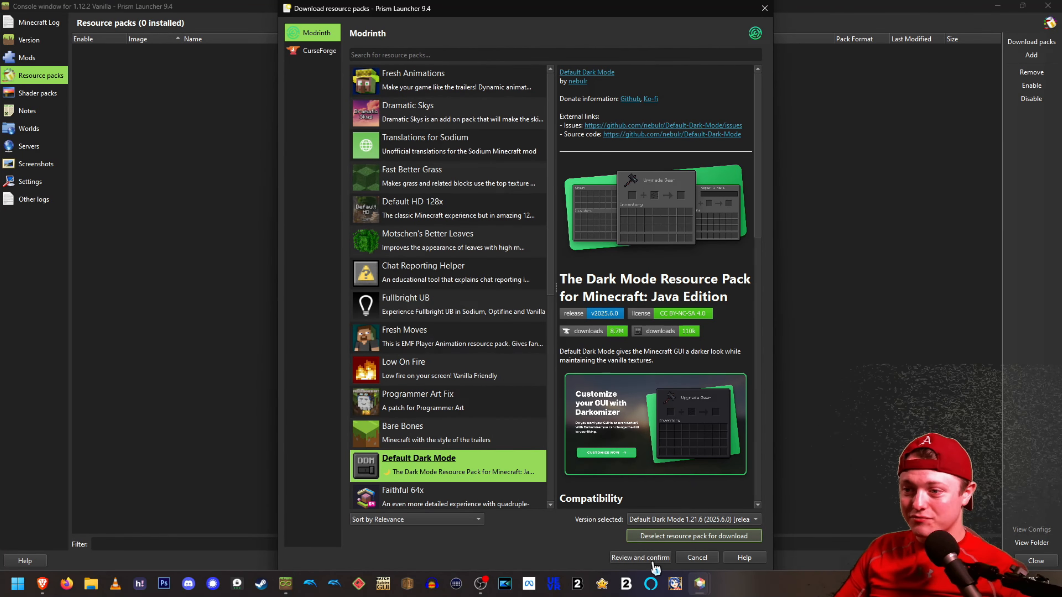
left_click(640, 557)
left_click(395, 216)
left_click(394, 216)
left_click(593, 376)
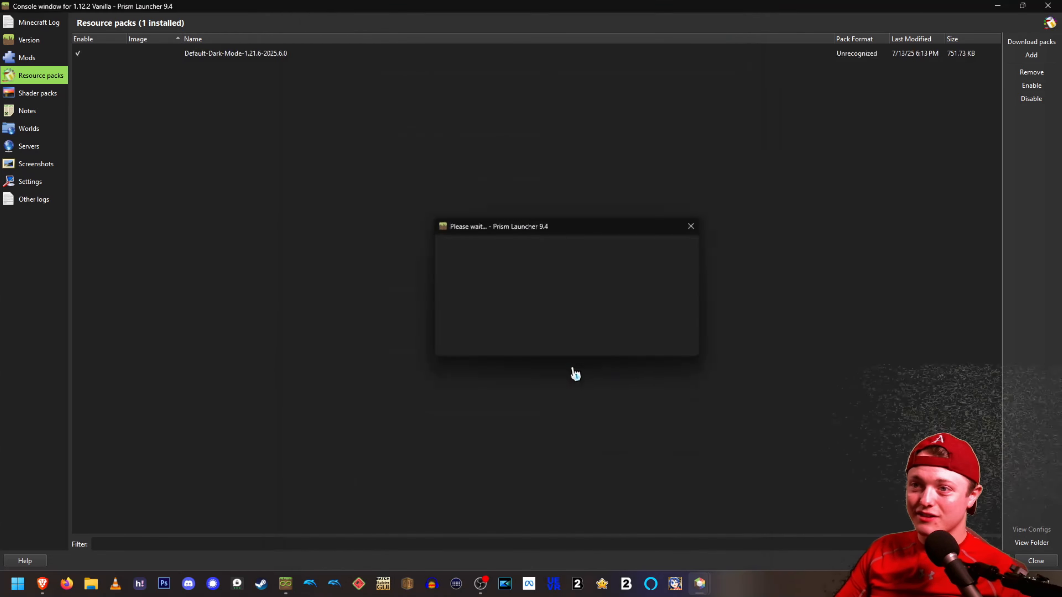
Select the shader packs Complementary Shaders - Reimagined and Complementary Shaders - Unbound r5.5.1 for download from Modrinth.
left_click(36, 95)
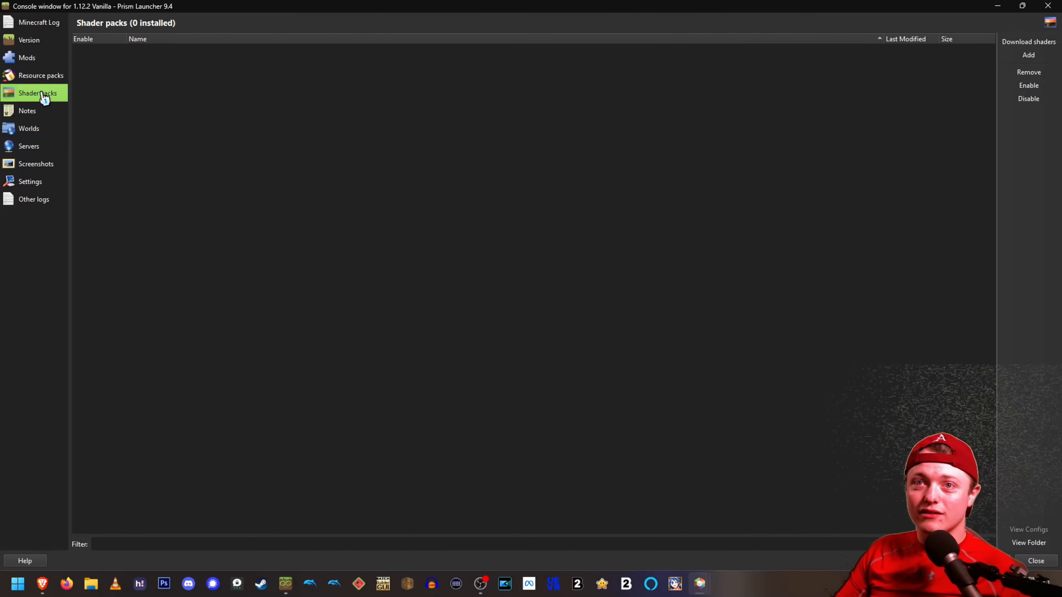
left_click(1029, 42)
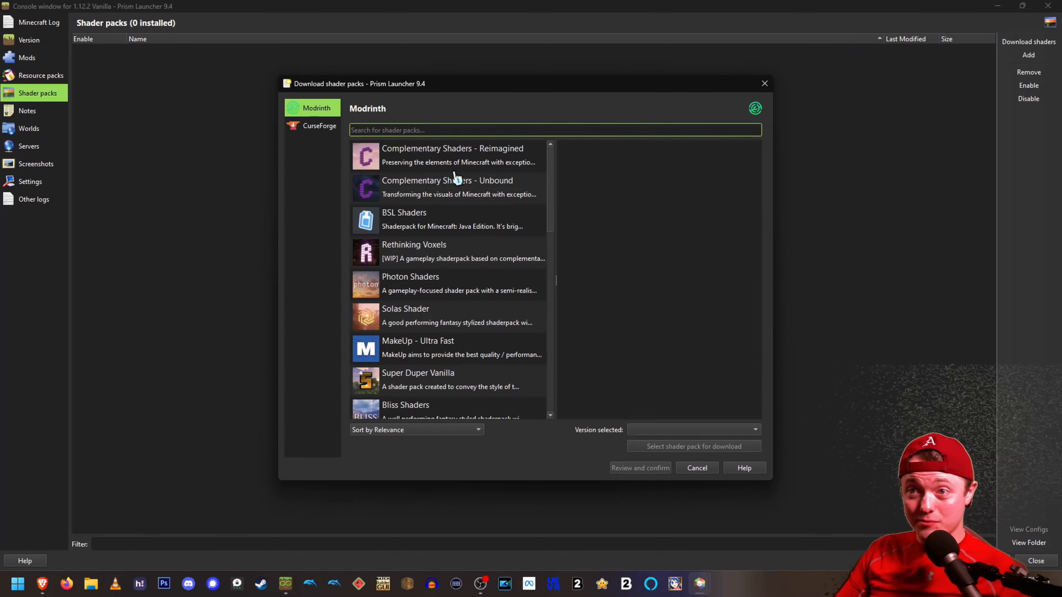
left_click(483, 168)
left_click(484, 196)
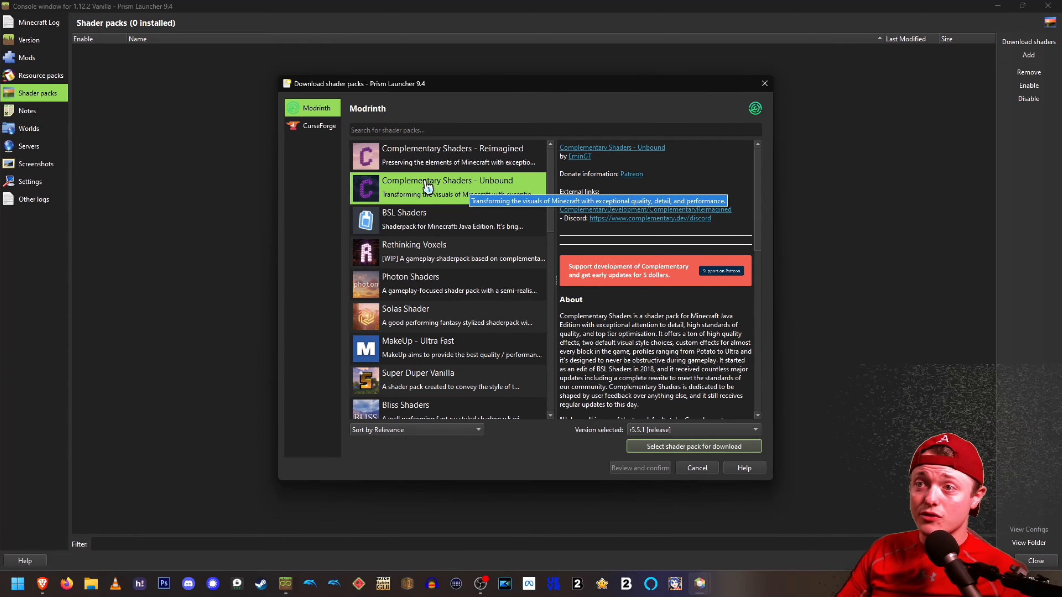
left_click(454, 158)
left_click(684, 451)
left_click(450, 195)
left_click(670, 449)
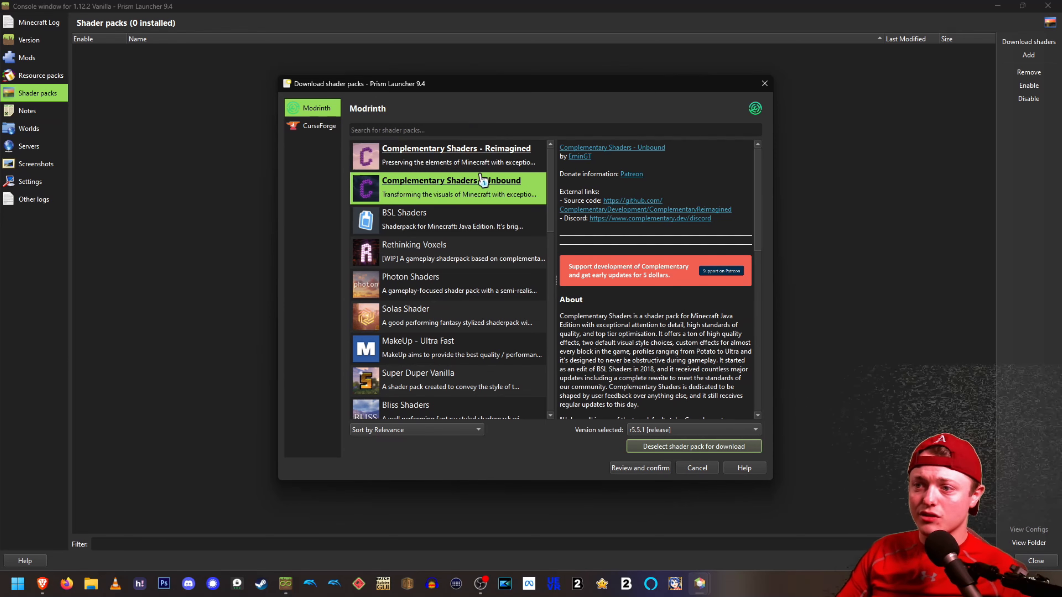
Review the two selected Complementary shader packs and confirm their download.
scroll(491, 268, "down", 3)
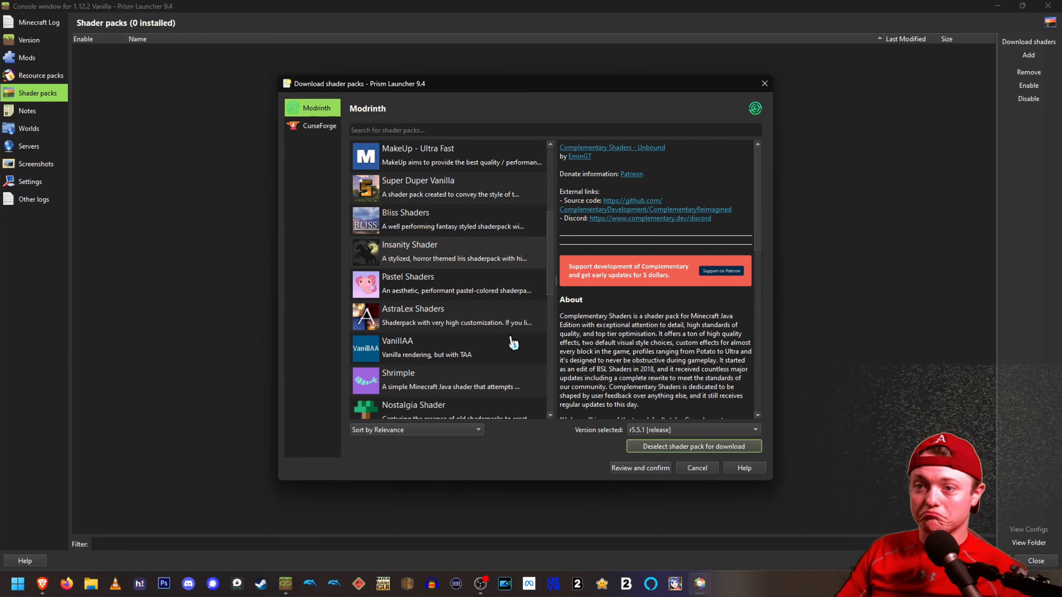
scroll(513, 343, "up", 3)
left_click(640, 467)
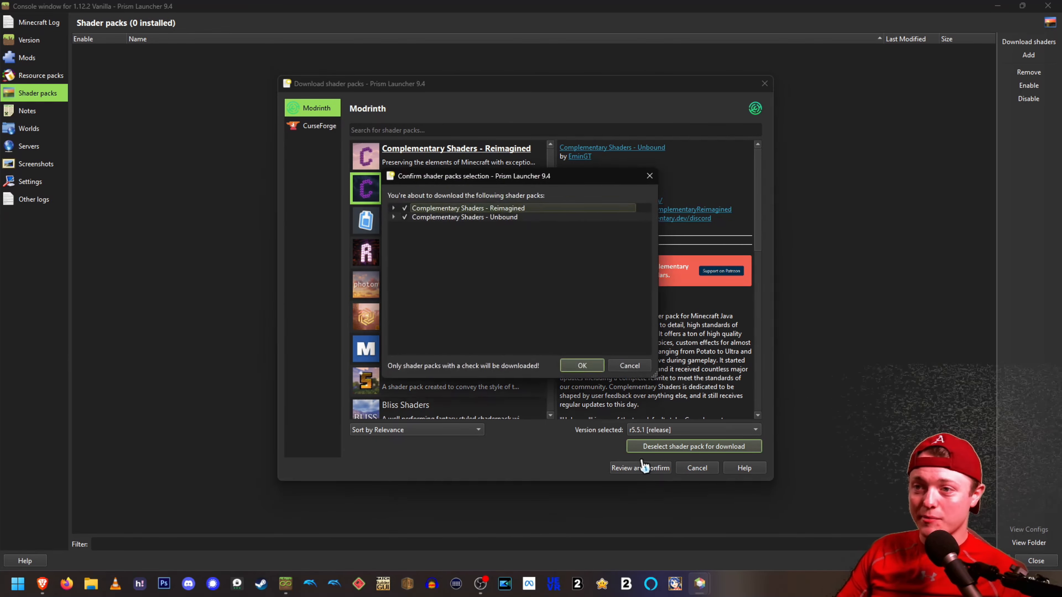
left_click(572, 363)
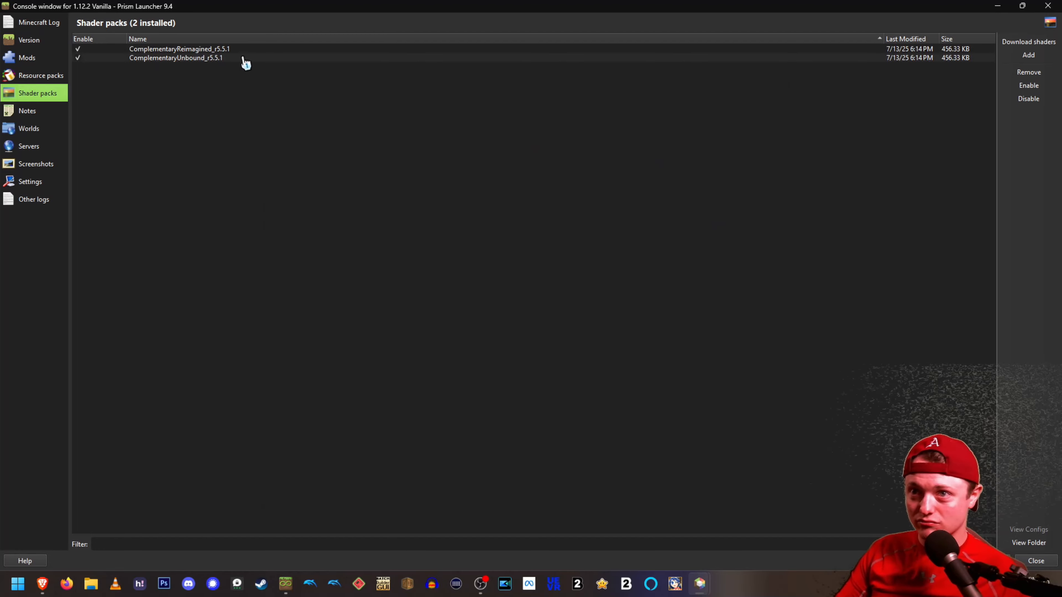
Look through the instance's notes, worlds, servers and screenshots, including the file picker for adding a world zip.
left_click(48, 113)
left_click(43, 130)
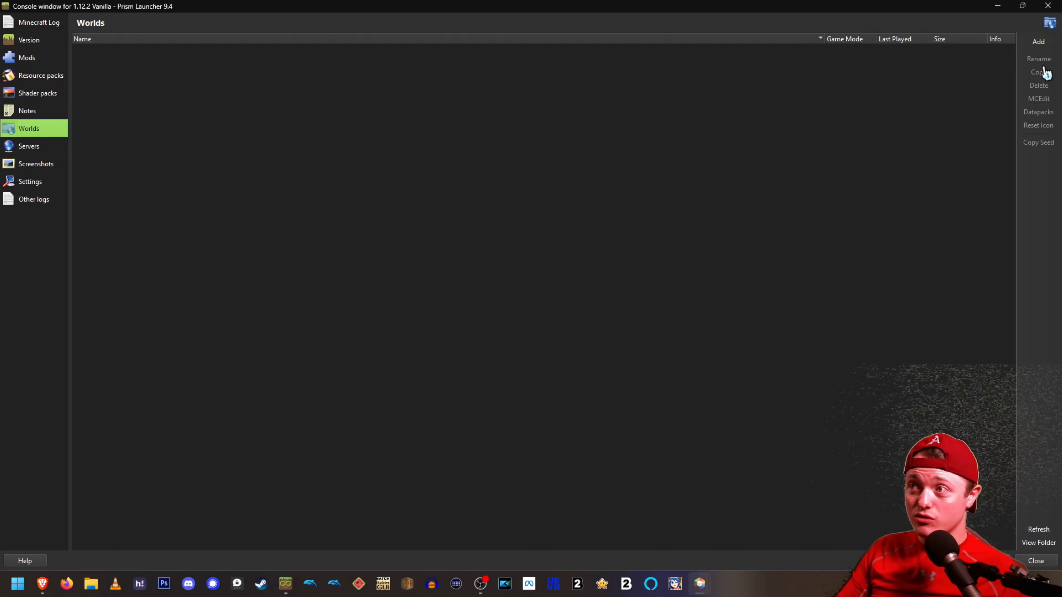
left_click(1039, 42)
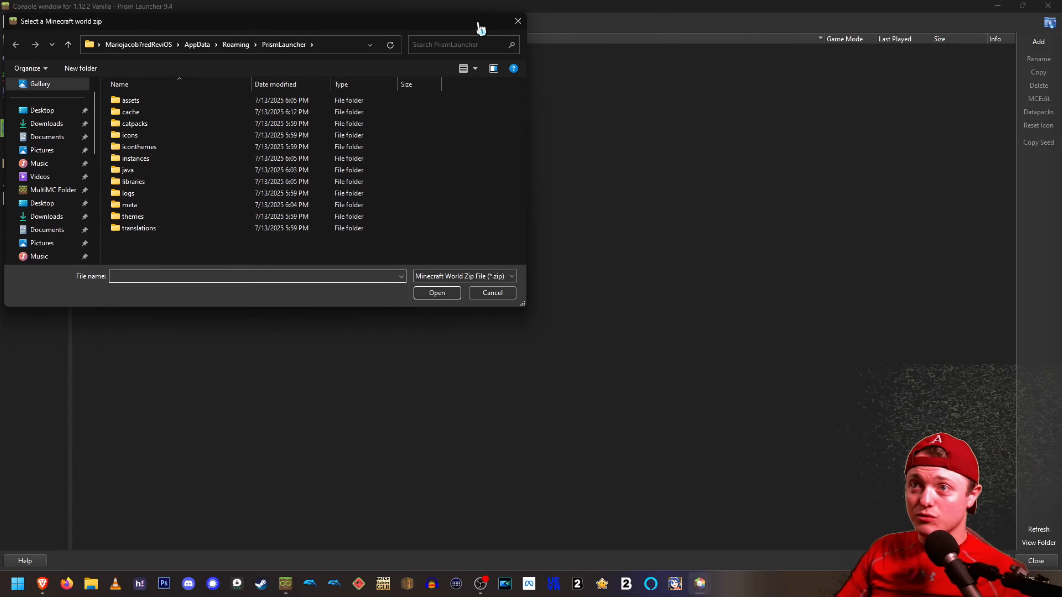
double_click(479, 24)
left_click(1053, 13)
left_click(23, 145)
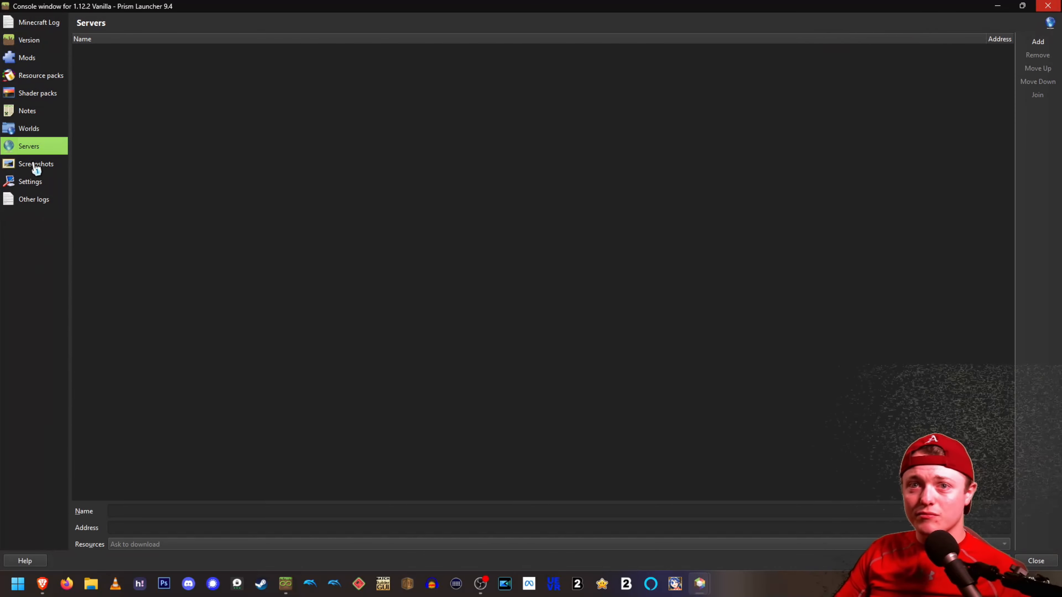
left_click(40, 167)
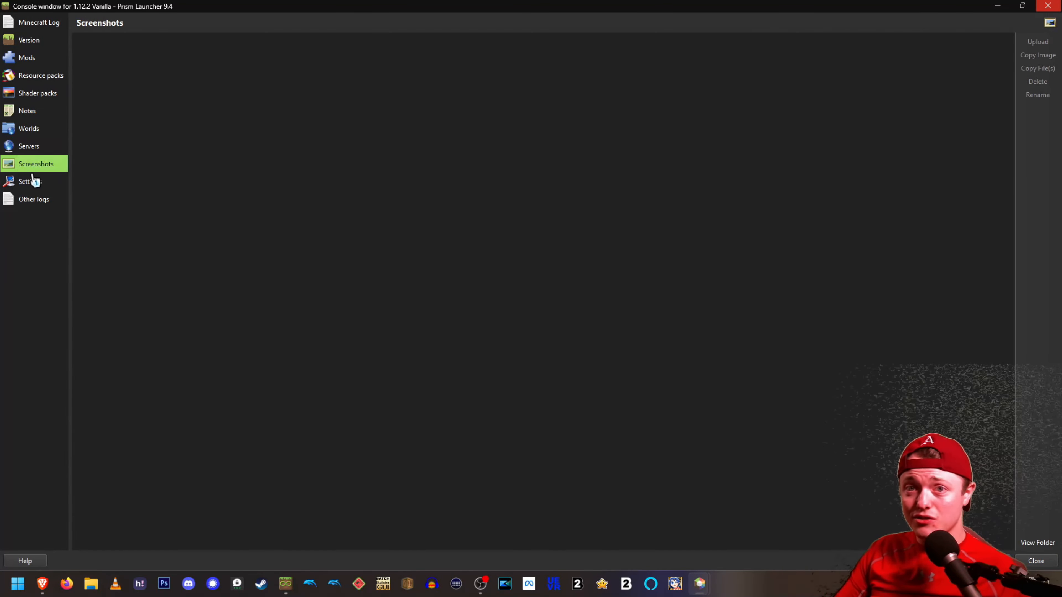
Review the instance settings for Java, game windows, custom commands, environment variables and workarounds, including the Java executable picker.
left_click(46, 189)
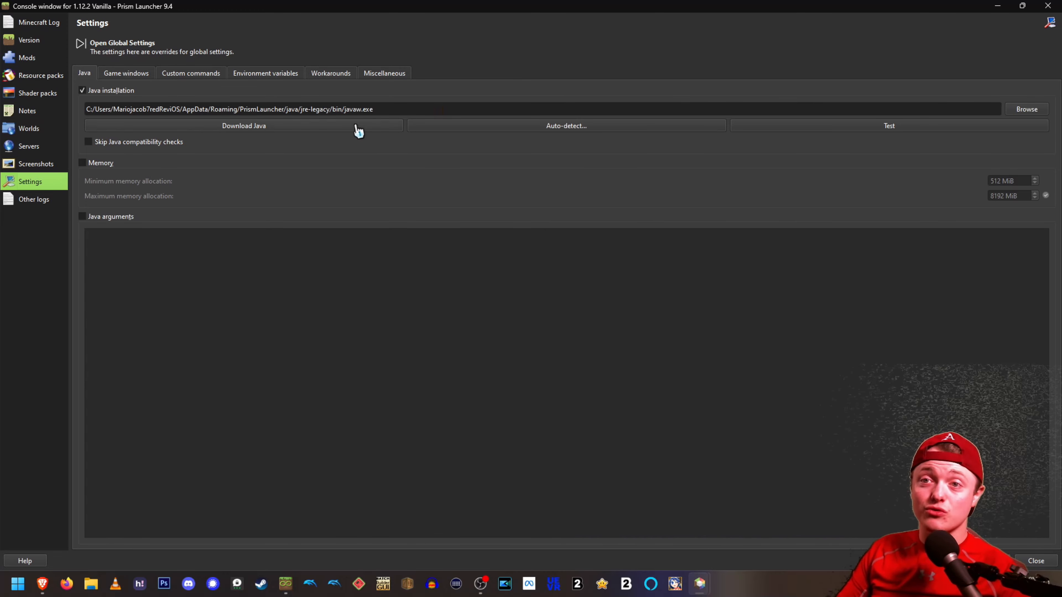
left_click(1036, 111)
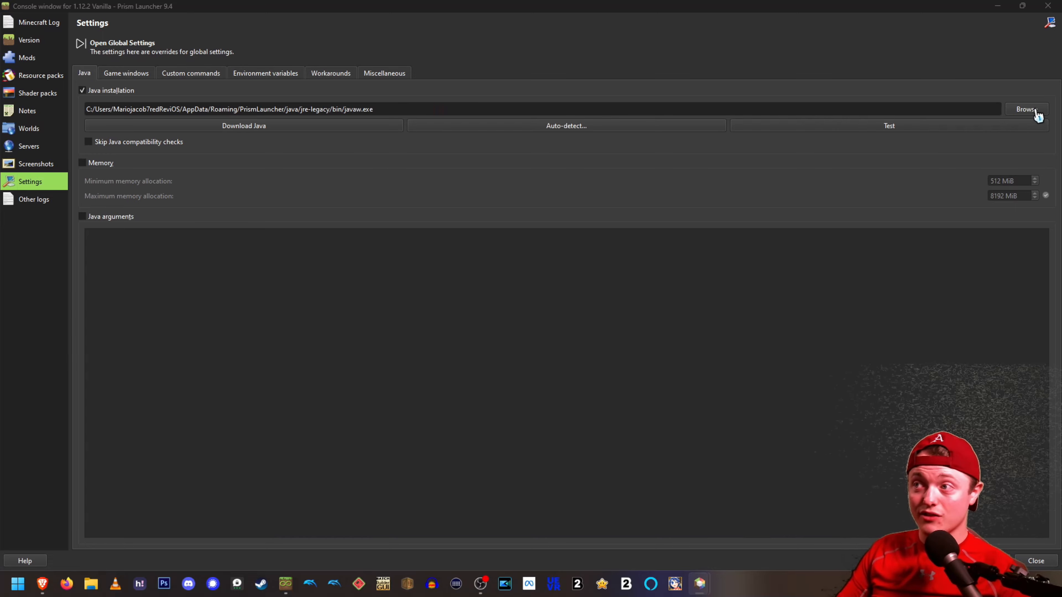
left_click(1049, 7)
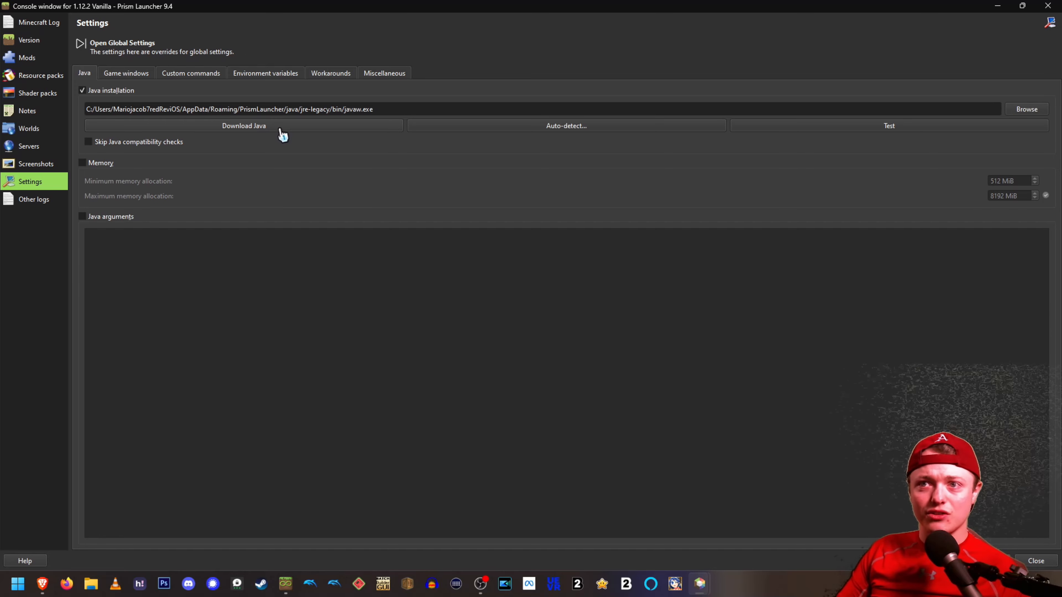
left_click(134, 74)
left_click(187, 74)
left_click(258, 71)
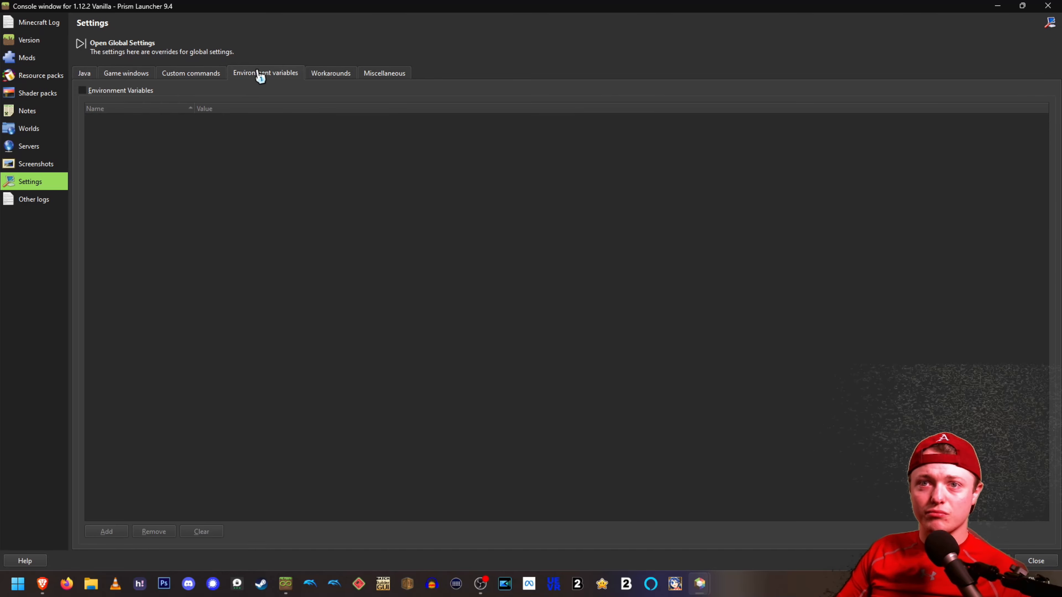
left_click(351, 75)
left_click(86, 75)
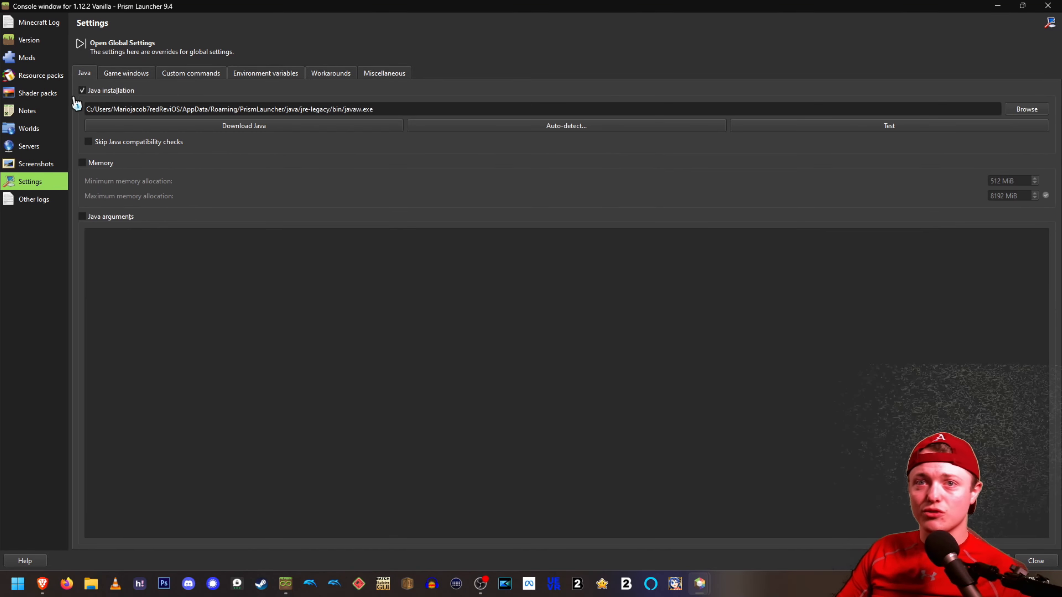
Set the instance's Java installation to the auto-detected version 1.8.0_391 under Program Files (x86)/Common Files/Oracle/Java/javapath and test it.
left_click(33, 201)
left_click(38, 186)
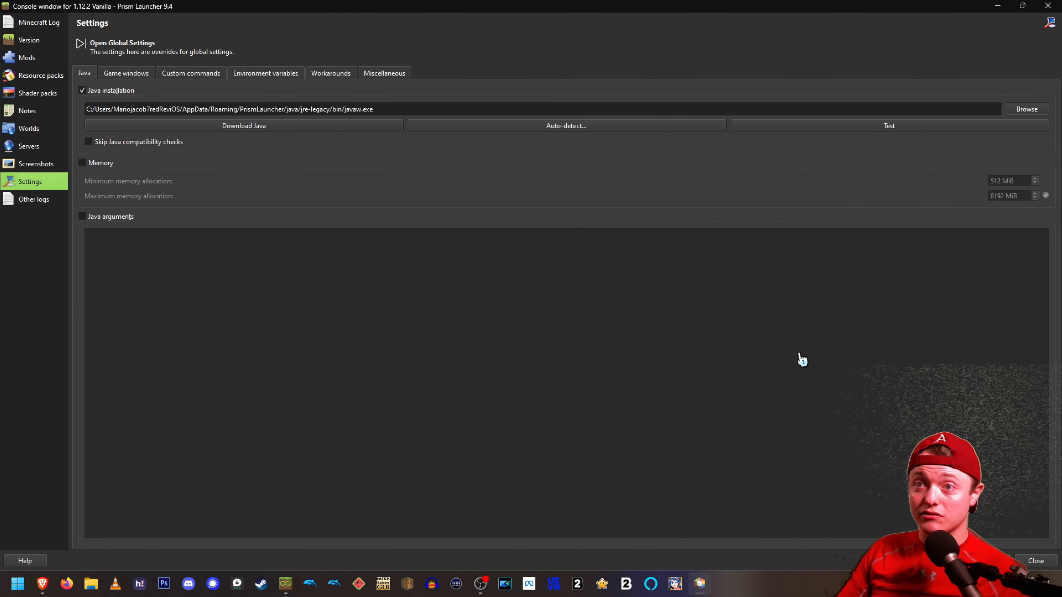
left_click(437, 127)
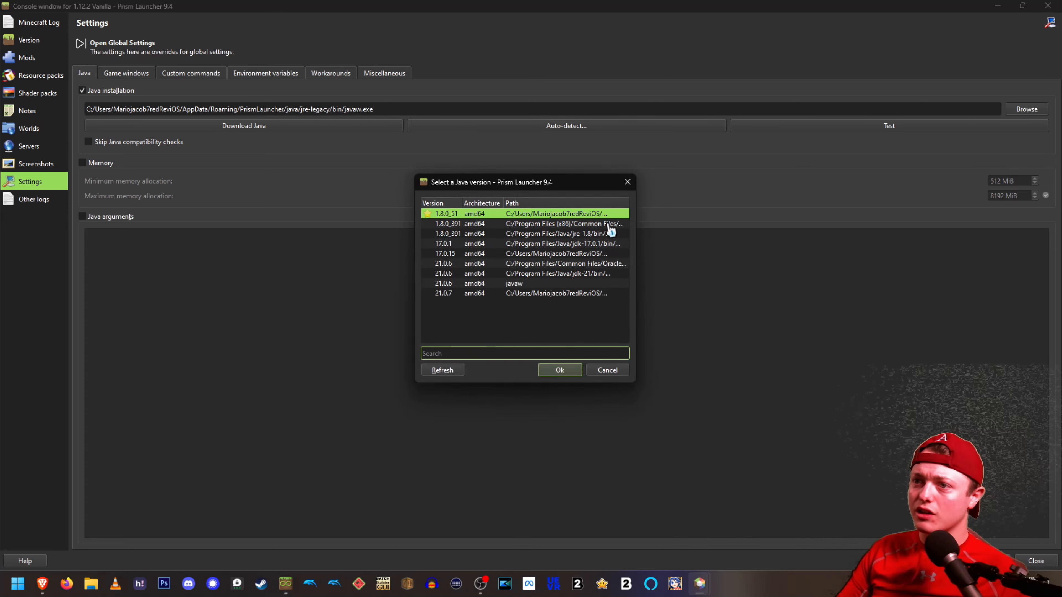
left_click_drag(640, 233, 775, 249)
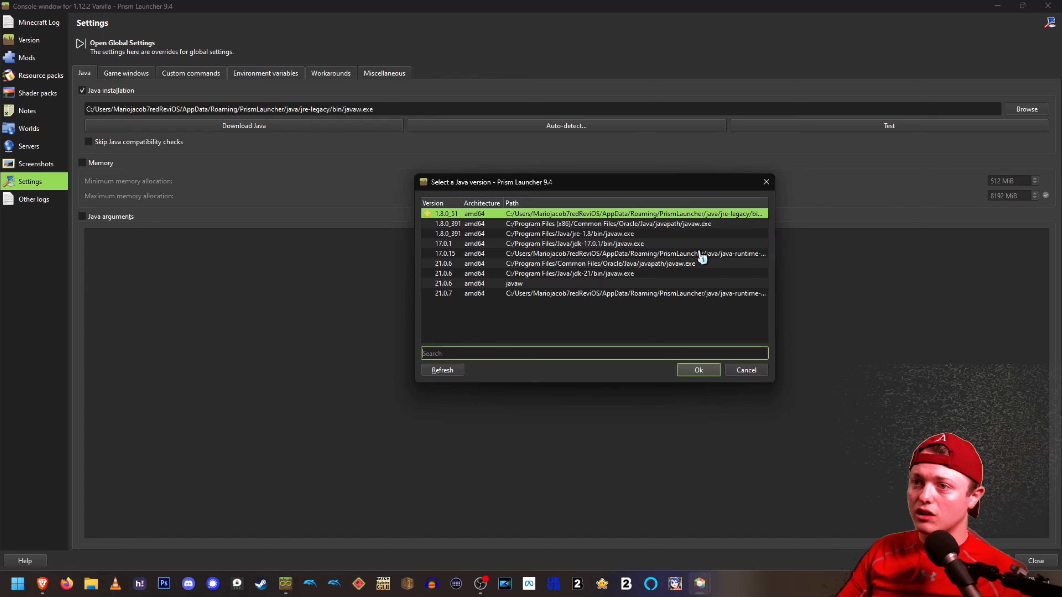
left_click(724, 225)
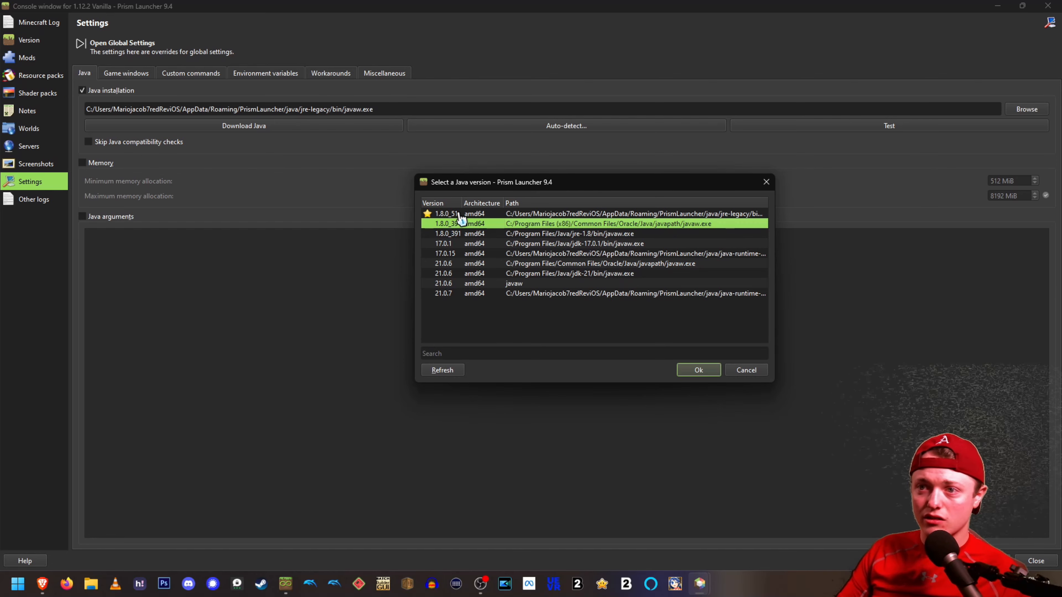
left_click(609, 216)
left_click(607, 225)
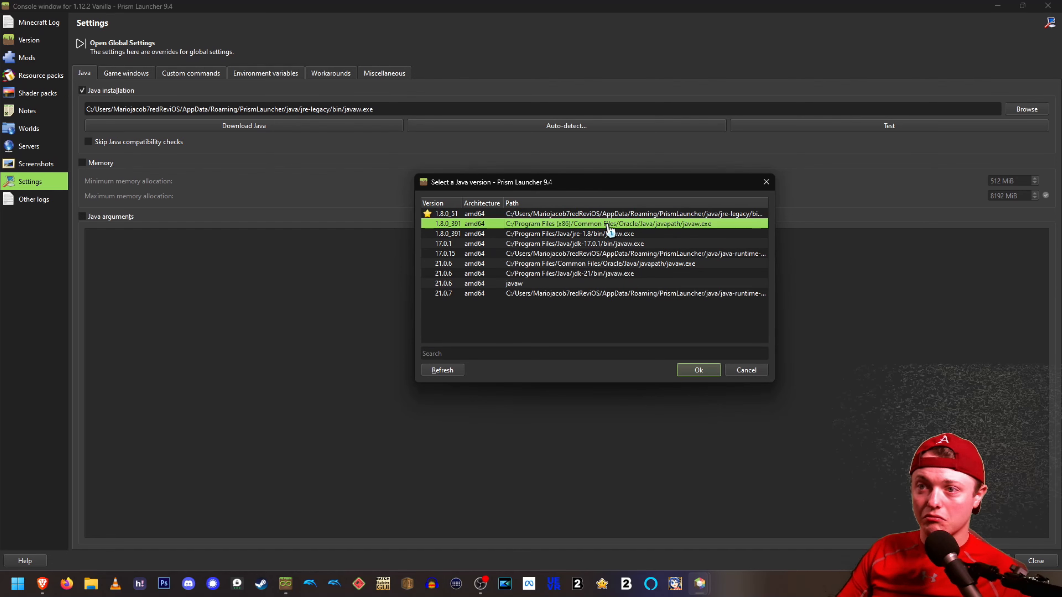
left_click(692, 371)
left_click(792, 130)
left_click(574, 311)
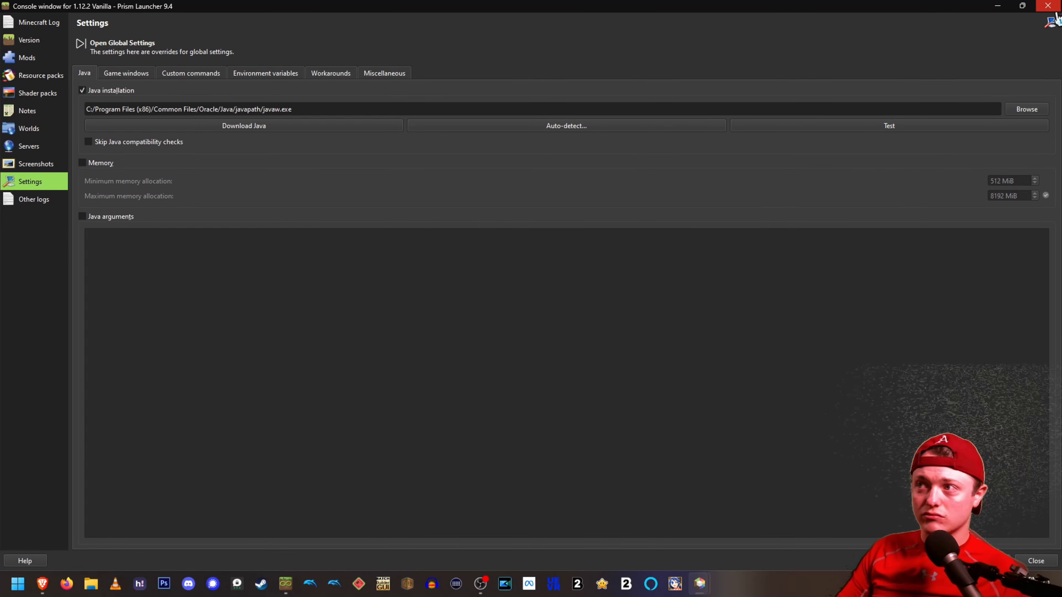
Launch the 1.12.2 Vanilla instance and look through the game's mod list sorted A-Z, from Forge Mod Loader to Minecraft Forge.
left_click(1049, 5)
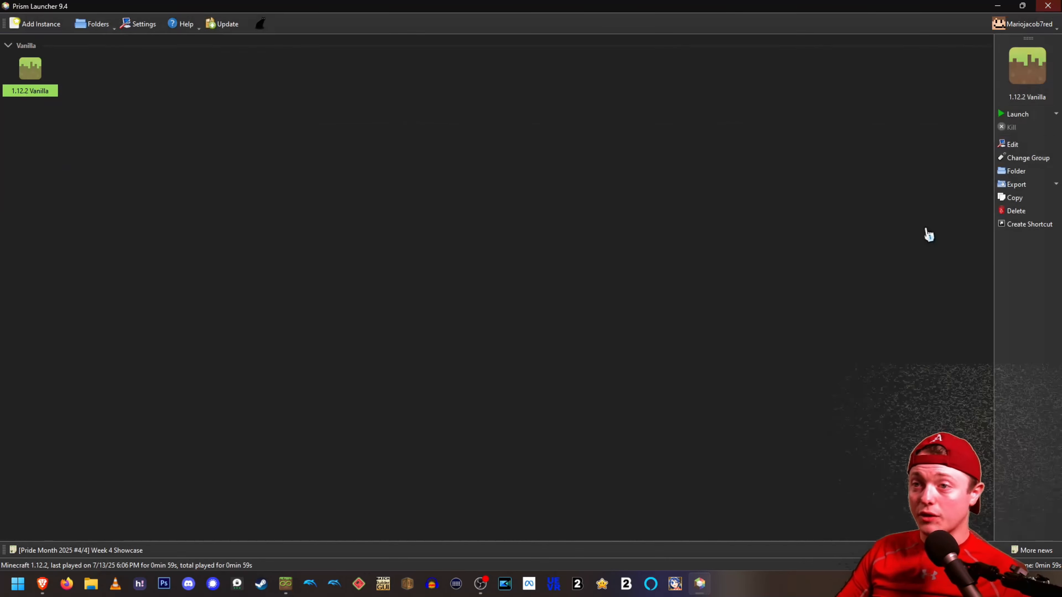
left_click(1028, 118)
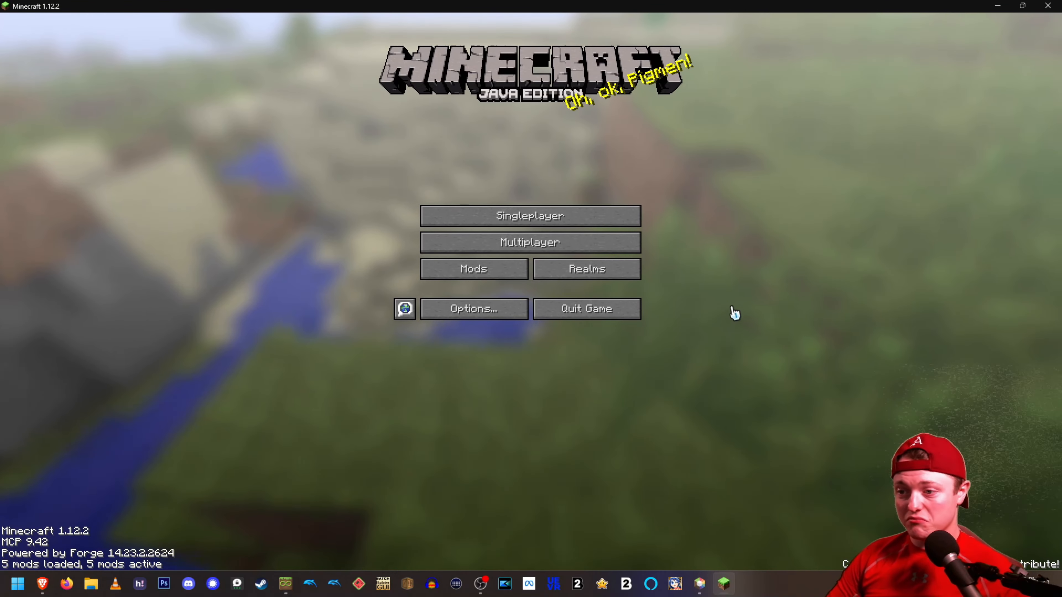
left_click(482, 275)
left_click(83, 40)
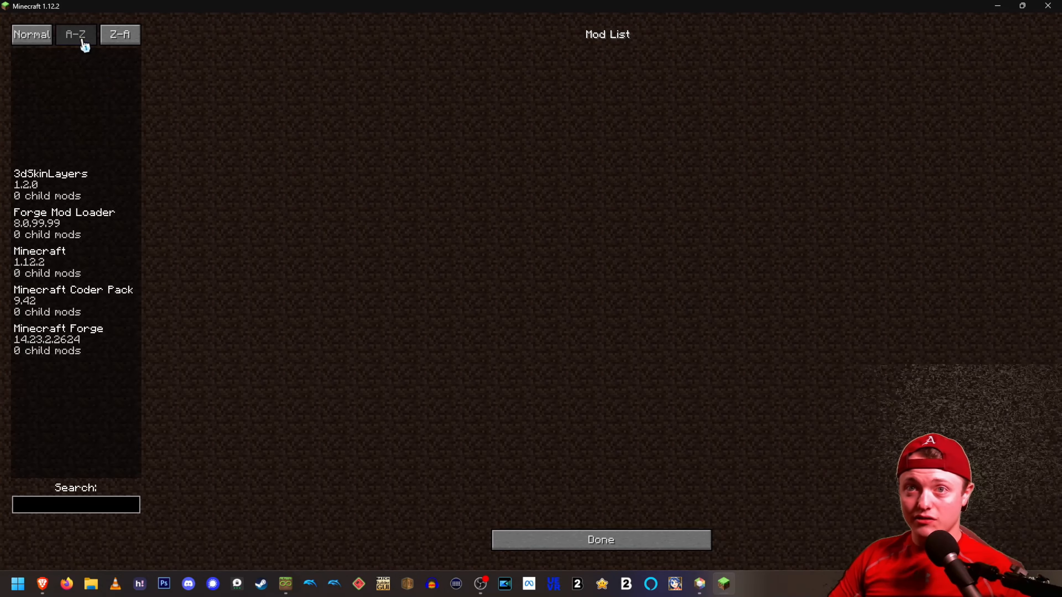
left_click(87, 237)
left_click(71, 273)
left_click(71, 303)
left_click(73, 341)
left_click(521, 537)
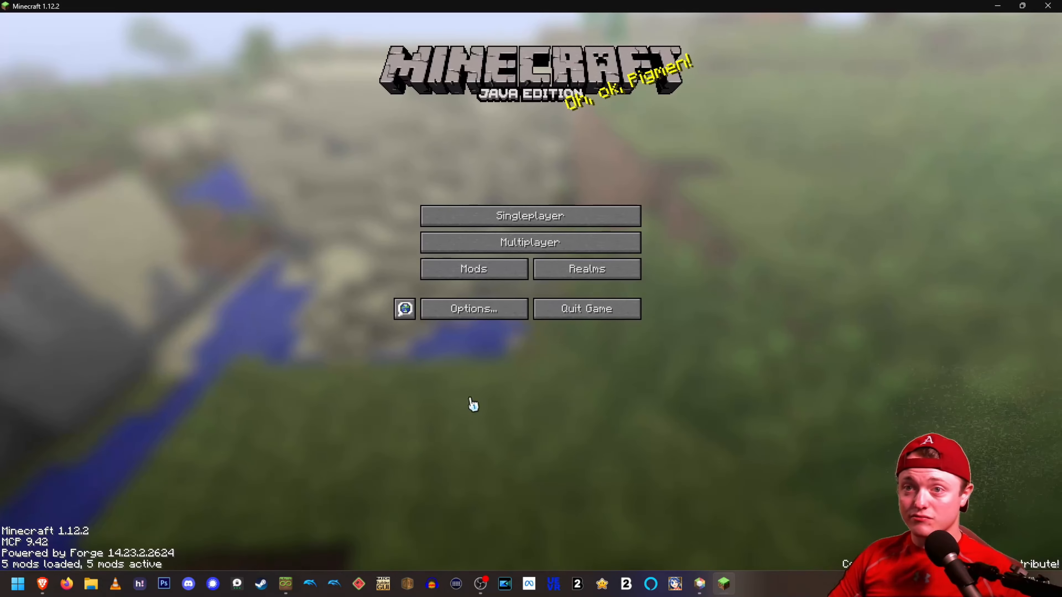
Check the available resource packs in the game's options, then quit Minecraft.
left_click(517, 313)
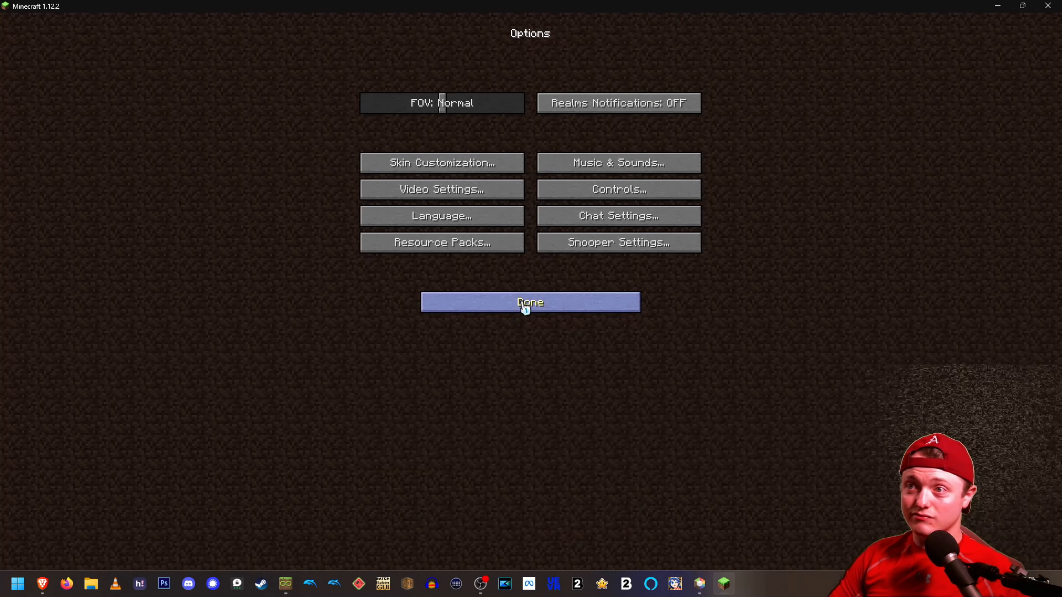
left_click(527, 308)
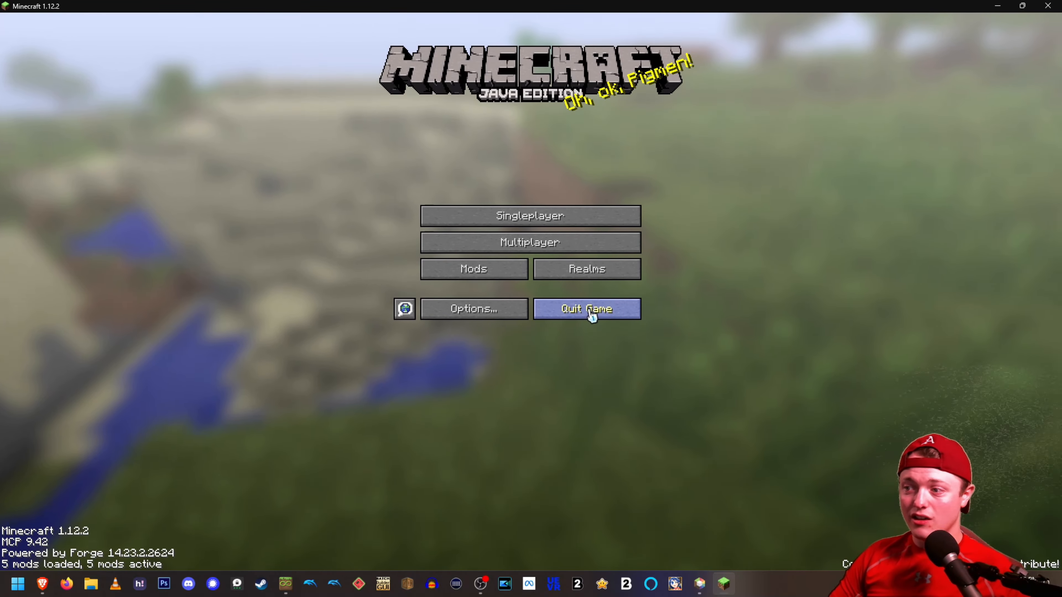
left_click(502, 310)
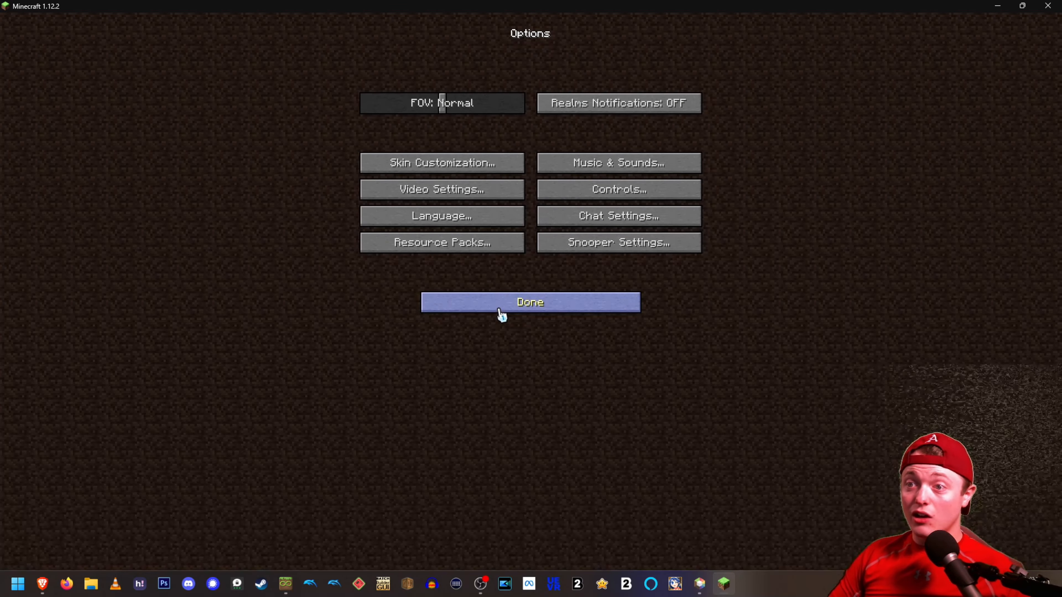
left_click(464, 249)
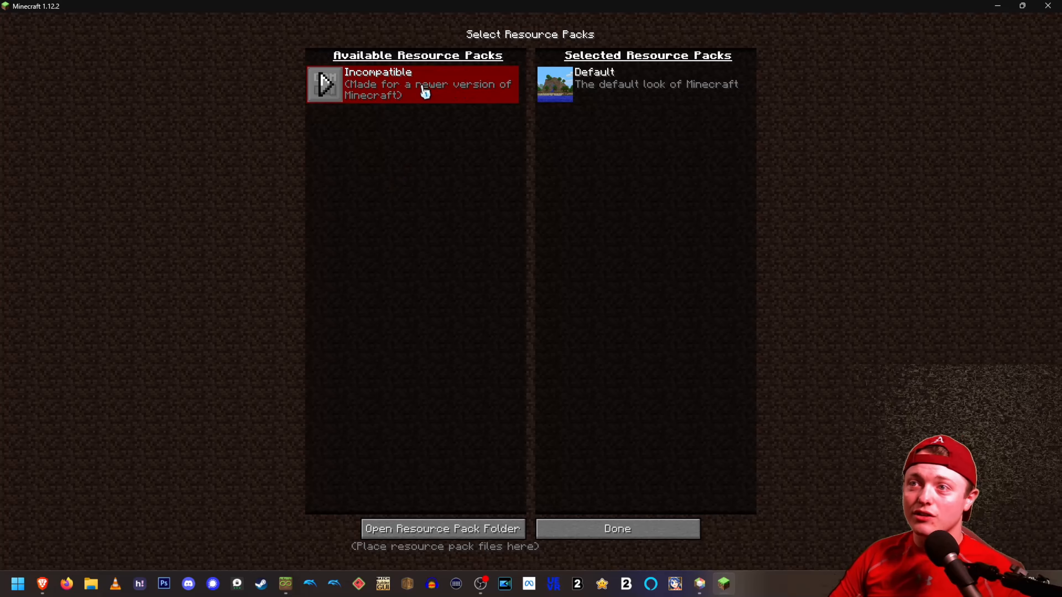
left_click(577, 529)
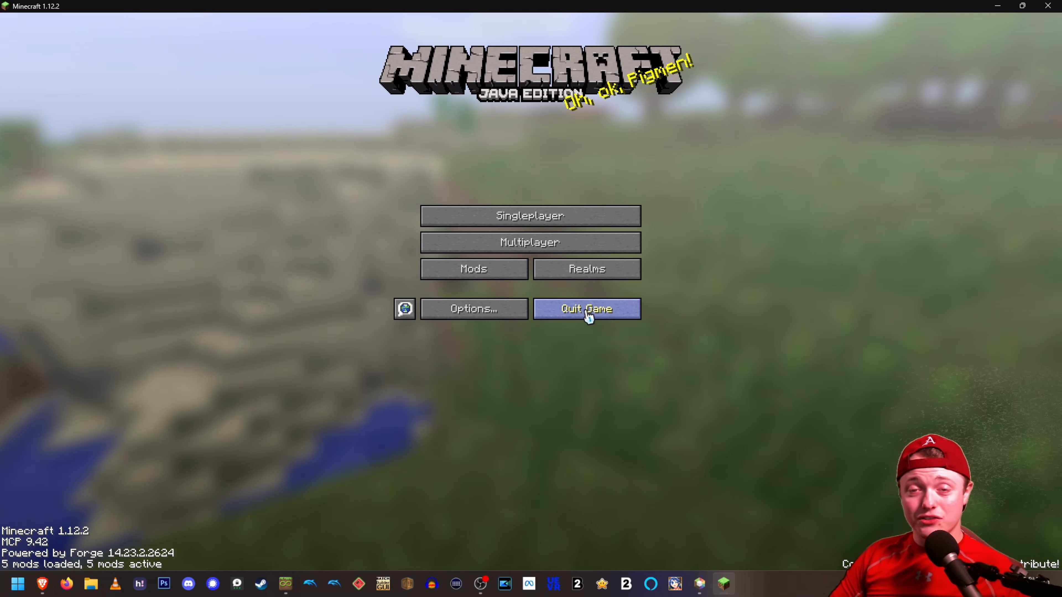
left_click(588, 312)
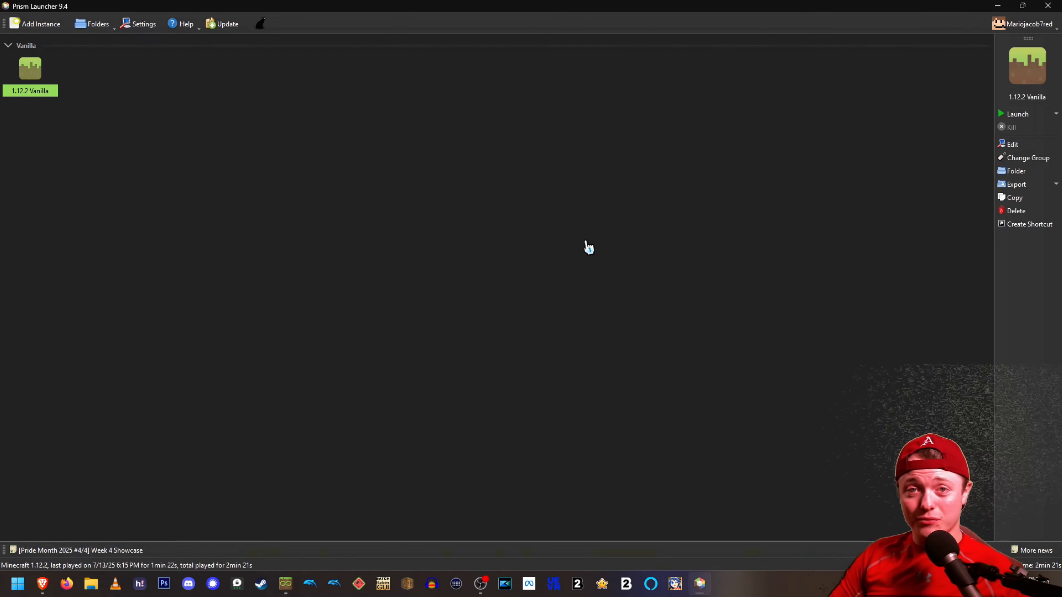